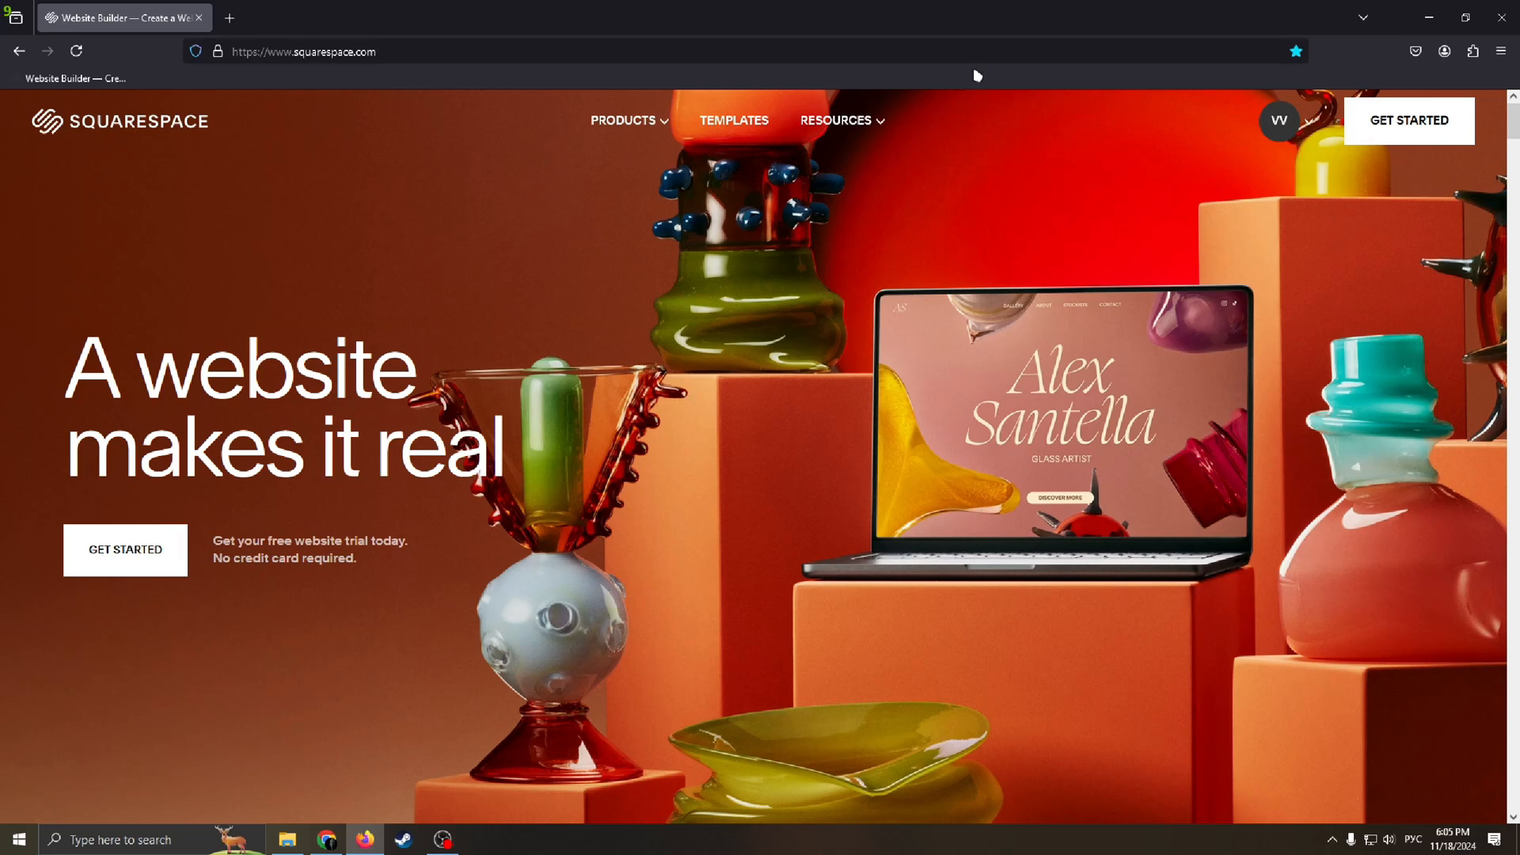
pyautogui.click(1308, 130)
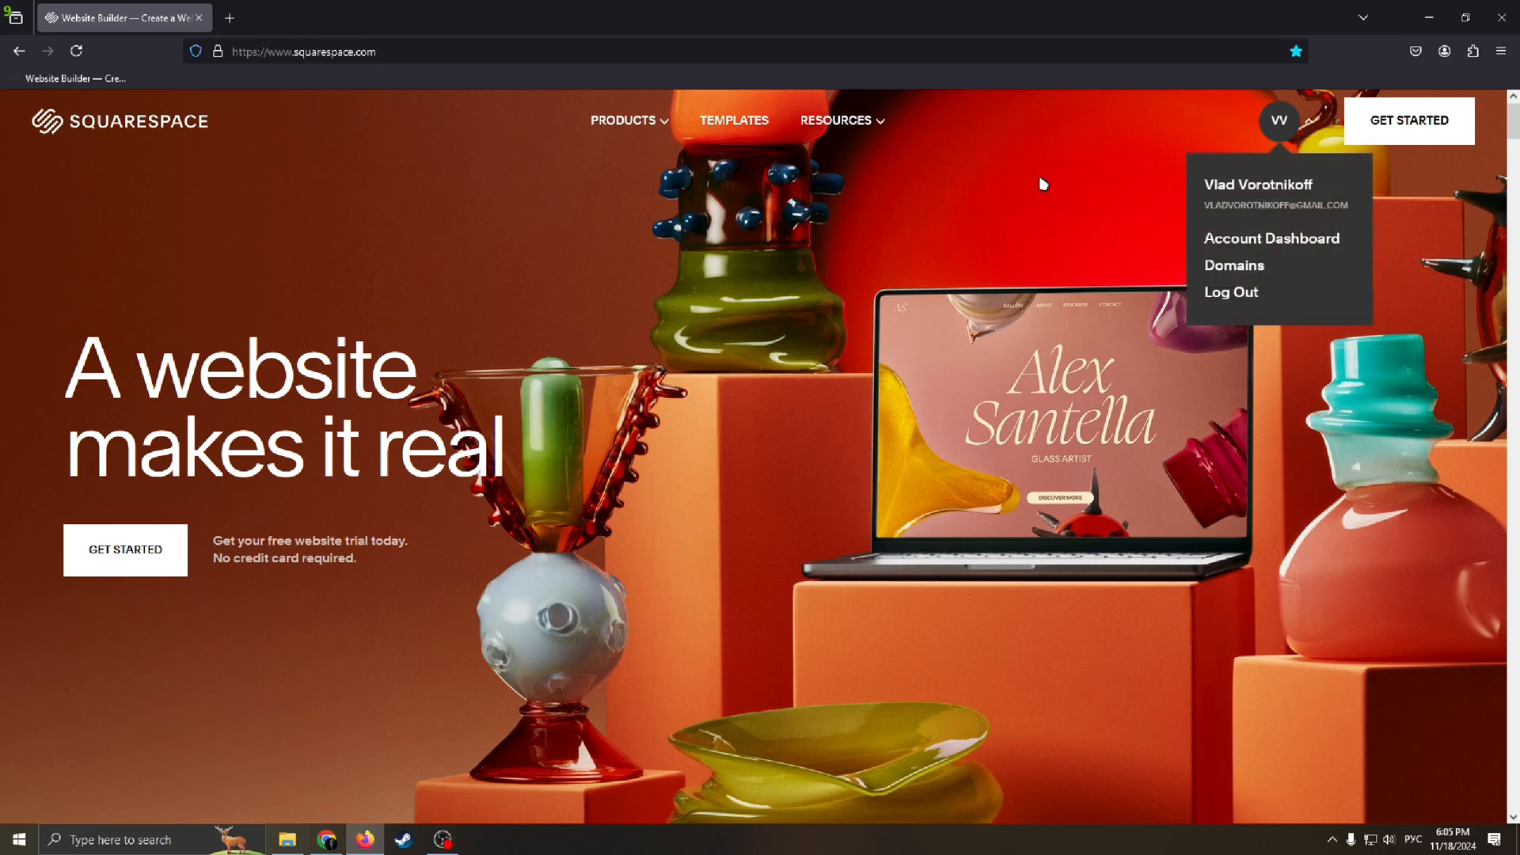
pyautogui.click(938, 231)
pyautogui.click(1301, 129)
pyautogui.moveTo(857, 328); pyautogui.dragTo(1046, 173)
pyautogui.click(1221, 228)
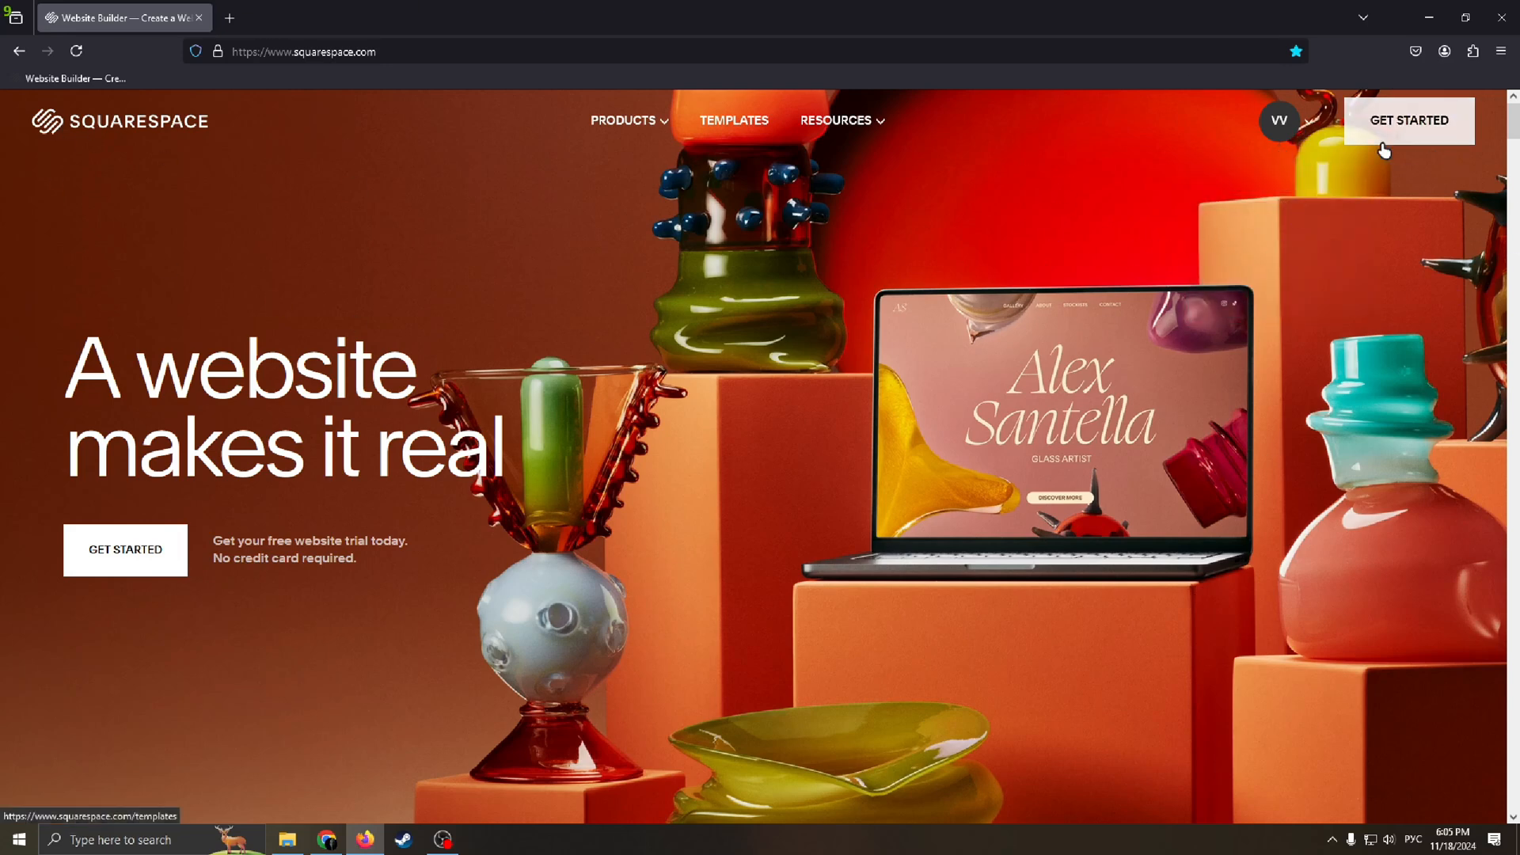
# Step: Start creating a new website from the Squarespace home page
pyautogui.click(1404, 131)
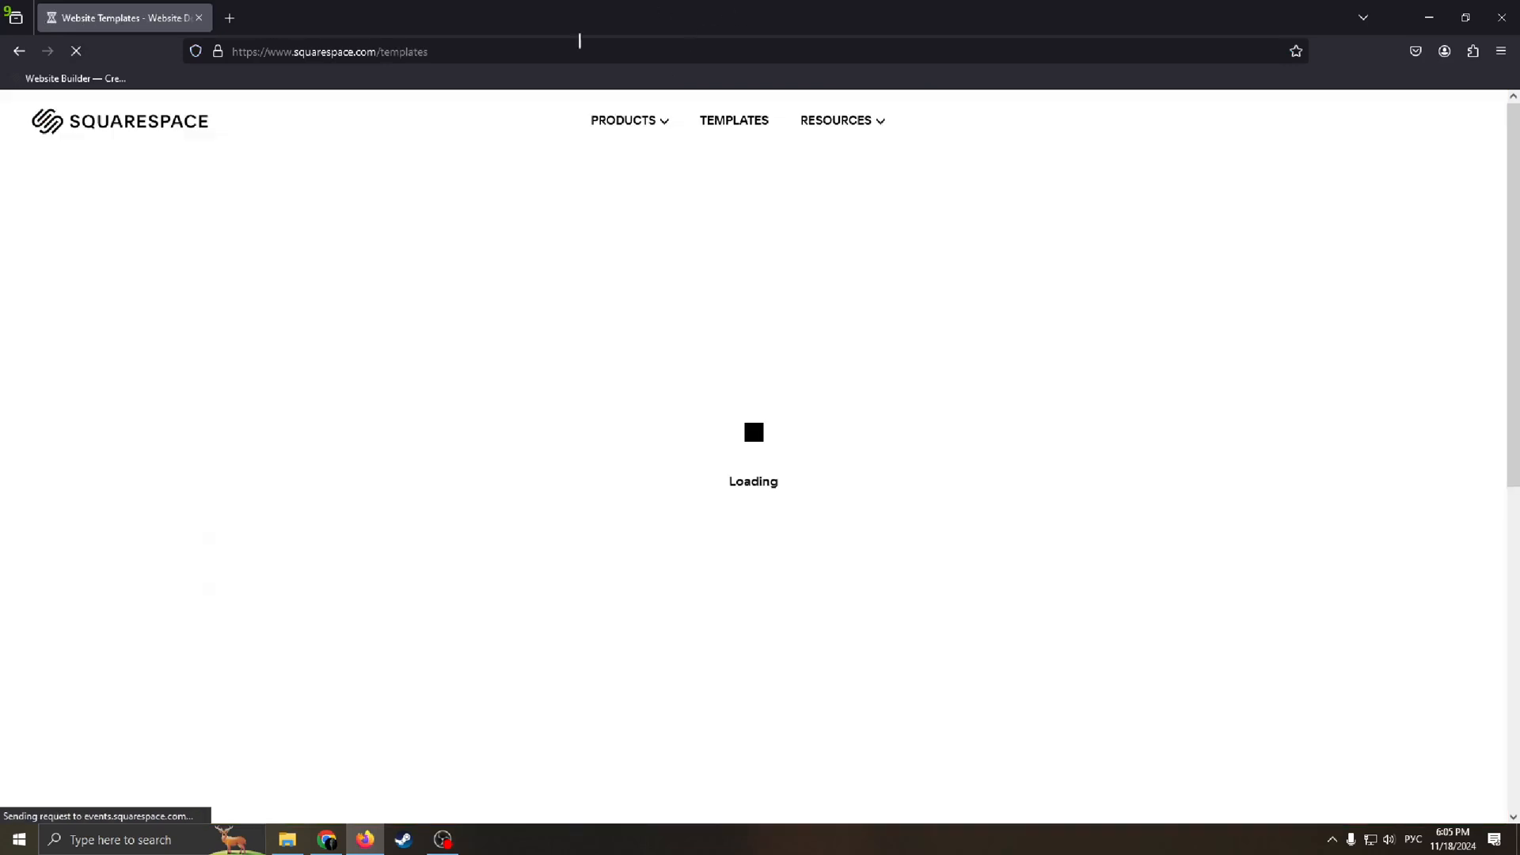
pyautogui.moveTo(144, 246); pyautogui.dragTo(150, 273)
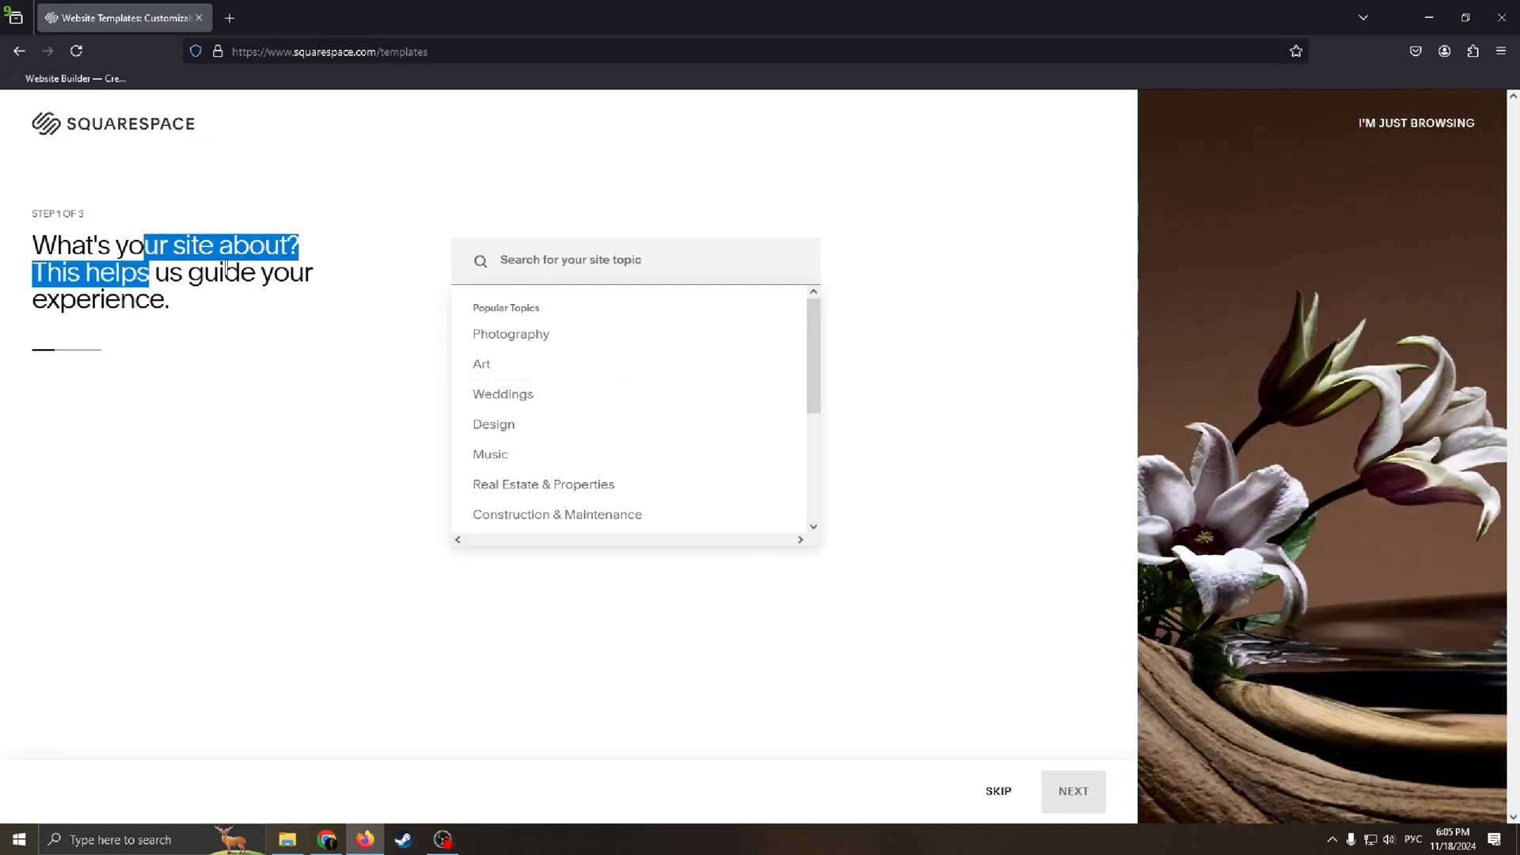
pyautogui.click(284, 277)
pyautogui.moveTo(314, 275); pyautogui.dragTo(30, 247)
pyautogui.click(323, 292)
pyautogui.moveTo(307, 278); pyautogui.dragTo(64, 243)
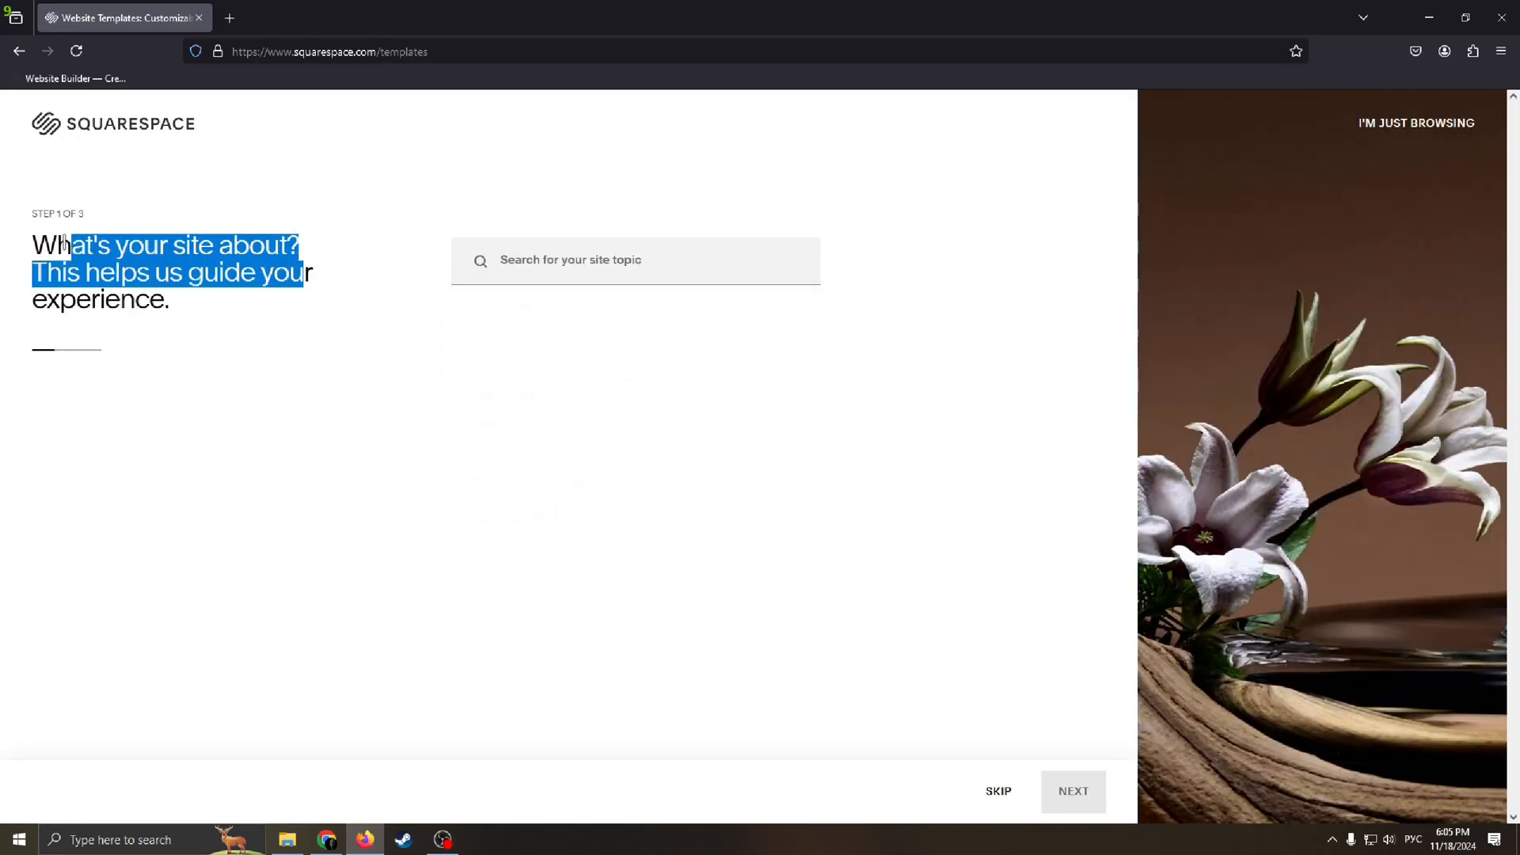
pyautogui.click(255, 261)
pyautogui.moveTo(293, 277); pyautogui.dragTo(147, 269)
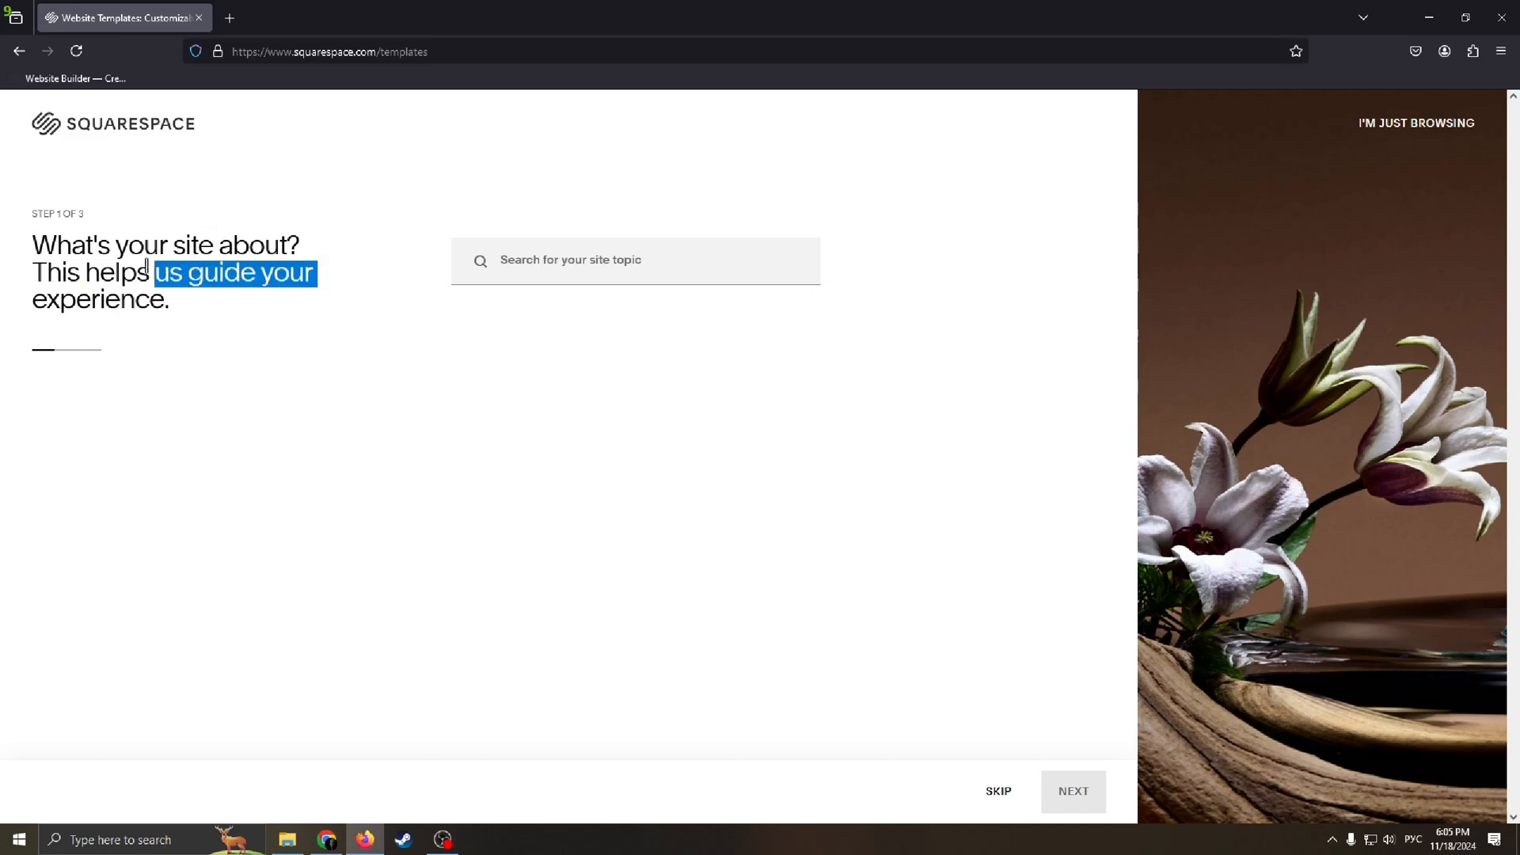
# Step: Search for and choose Restaurants as the site's topic, and continue to the website goals
pyautogui.click(607, 274)
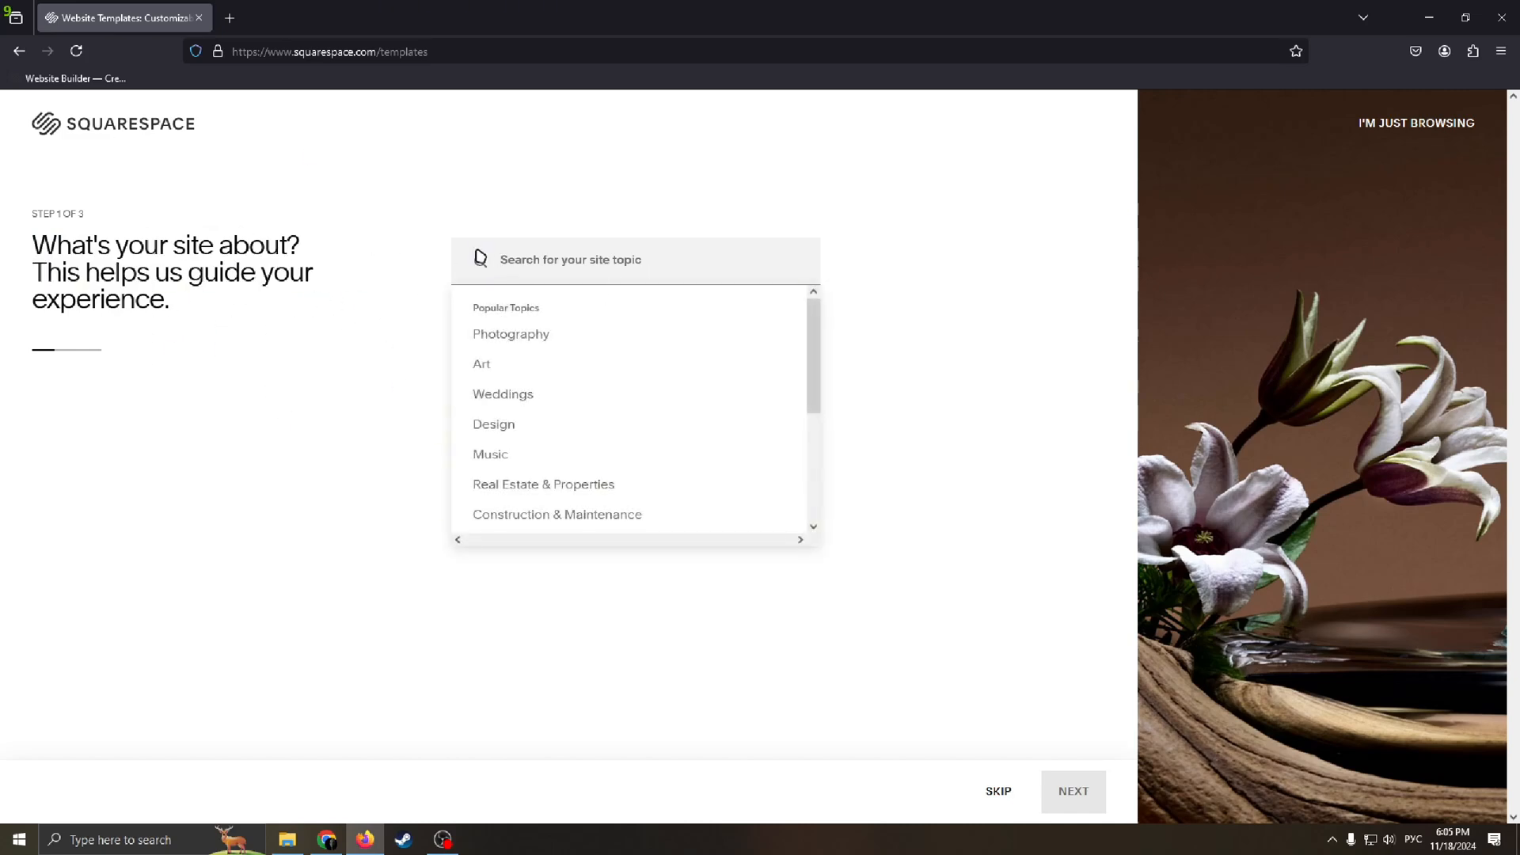
pyautogui.click(583, 266)
pyautogui.write('K')
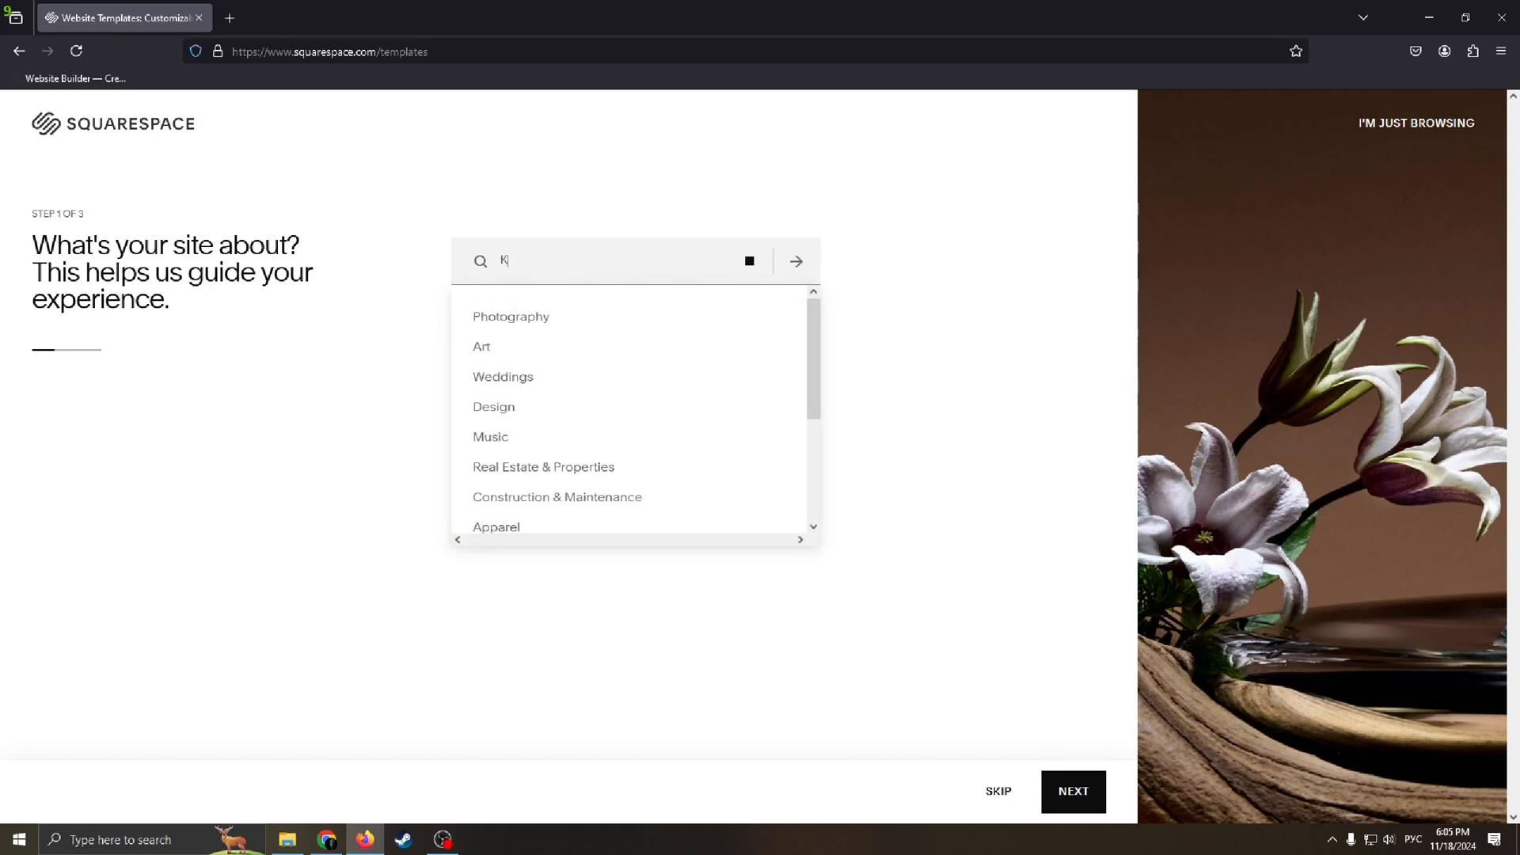
pyautogui.press('BackSpace')
pyautogui.press('super+space')
pyautogui.write('REsta')
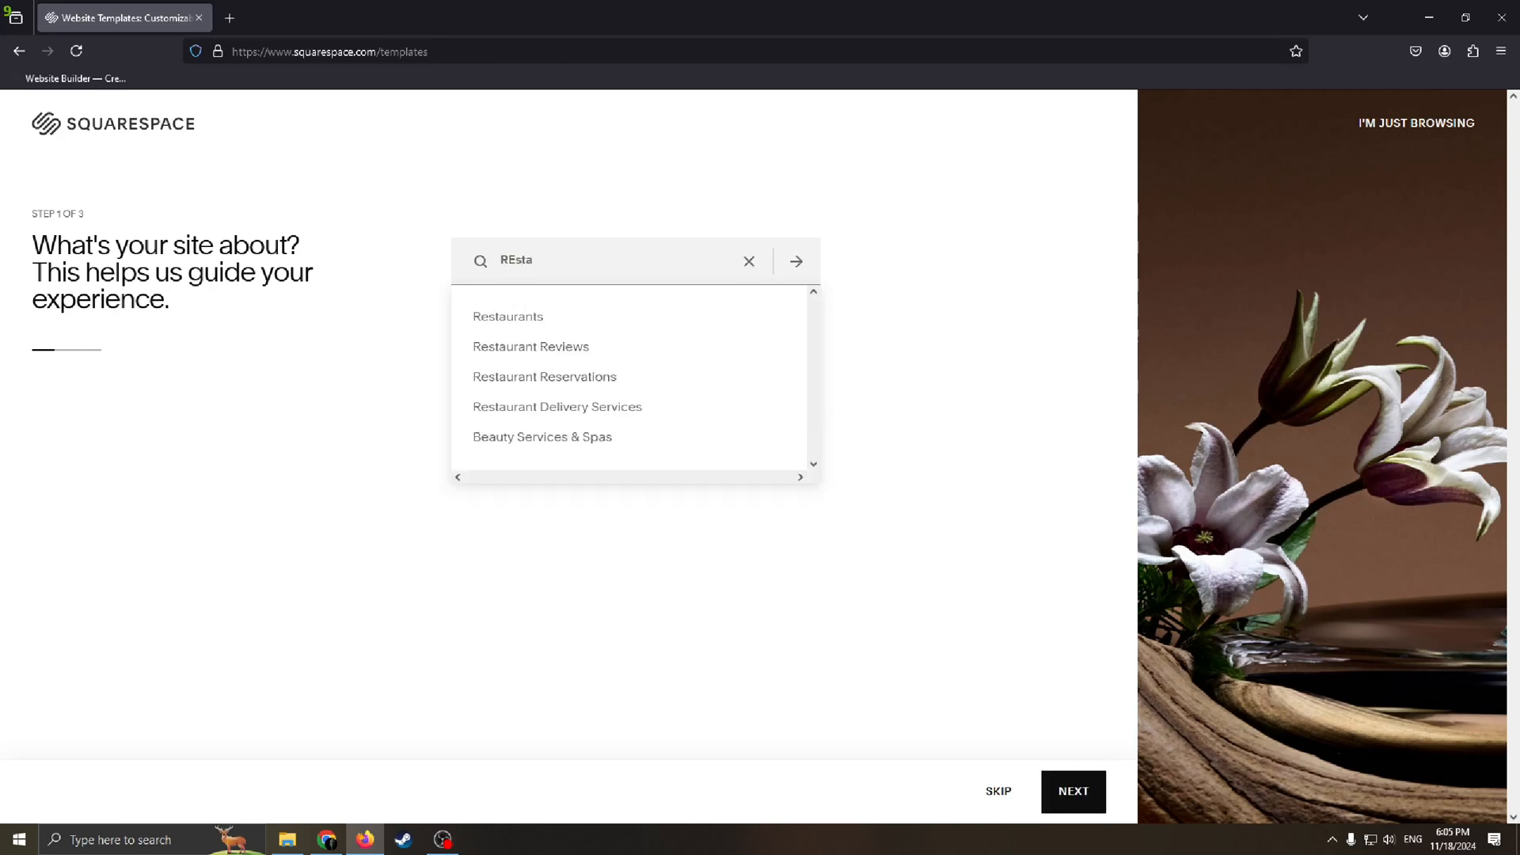
pyautogui.click(512, 323)
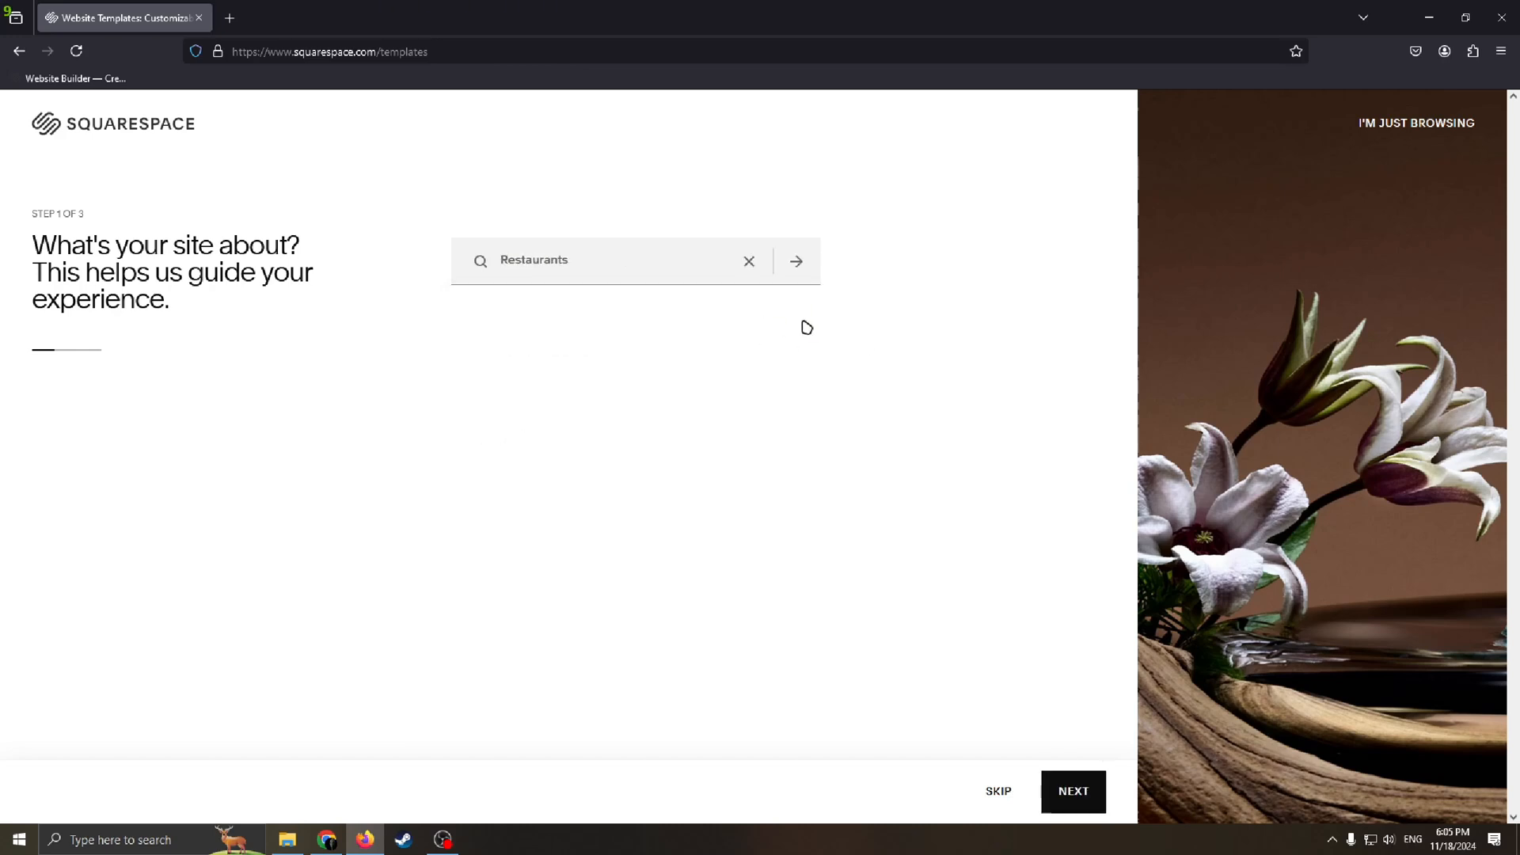
pyautogui.click(1070, 791)
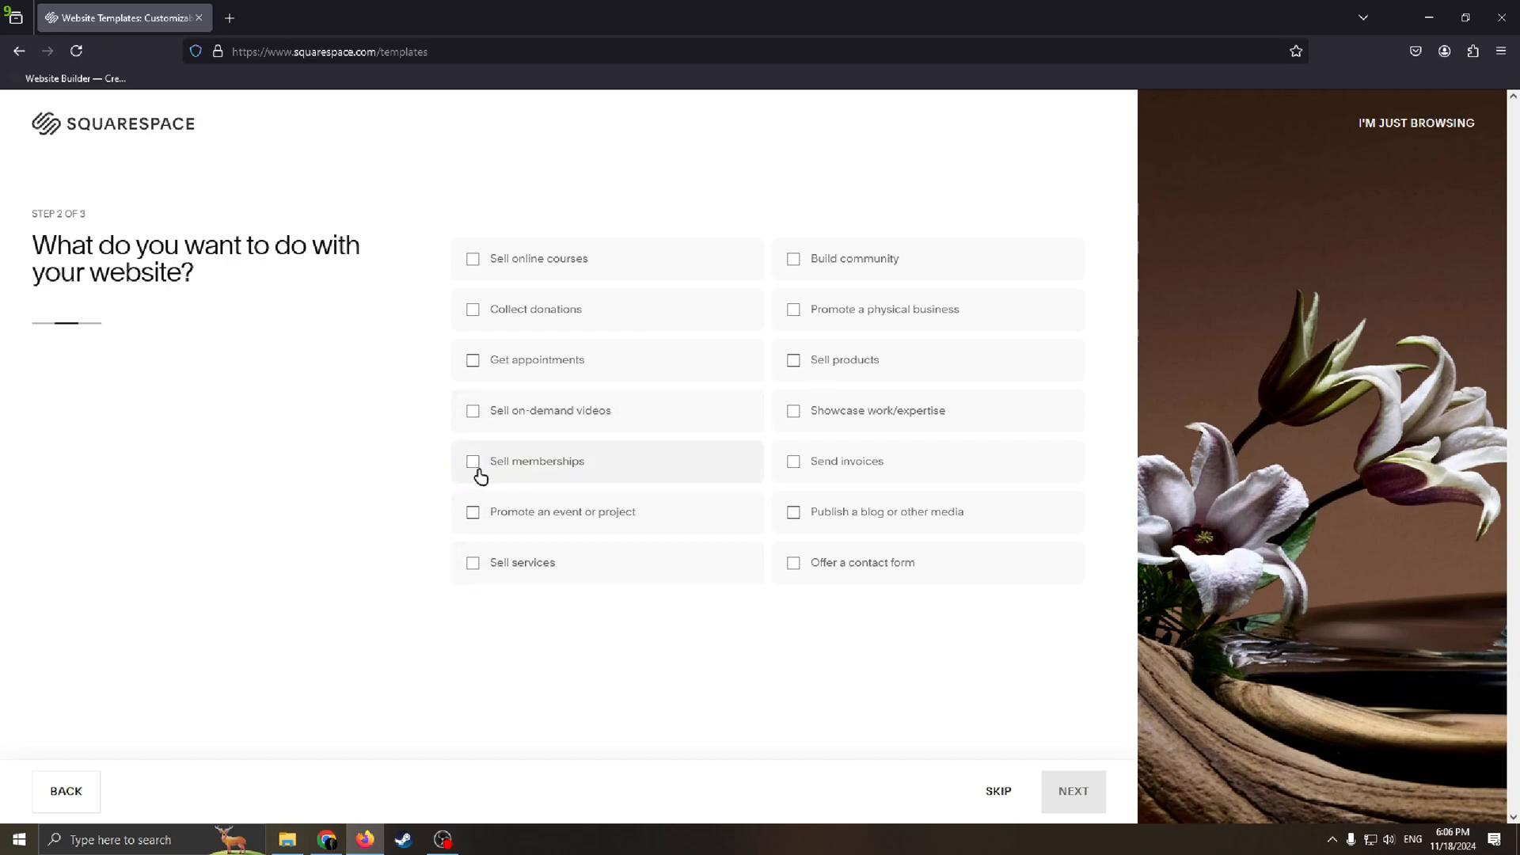
# Step: Select the goals Promote an event or project, Sell services, Promote a physical business and Sell products, and choose to browse the designer templates
pyautogui.click(480, 520)
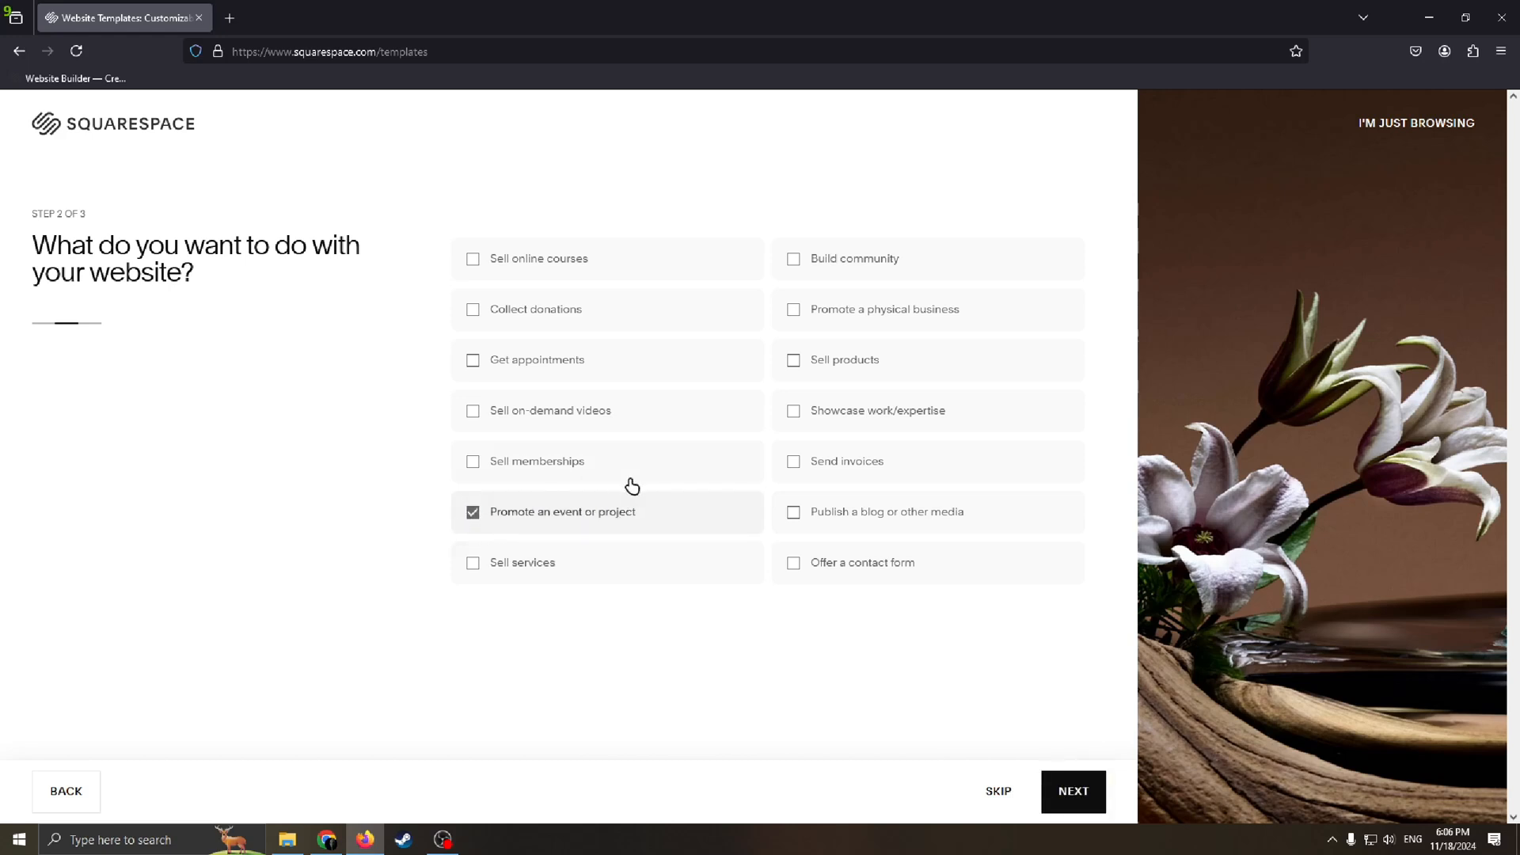
pyautogui.click(488, 569)
pyautogui.click(796, 316)
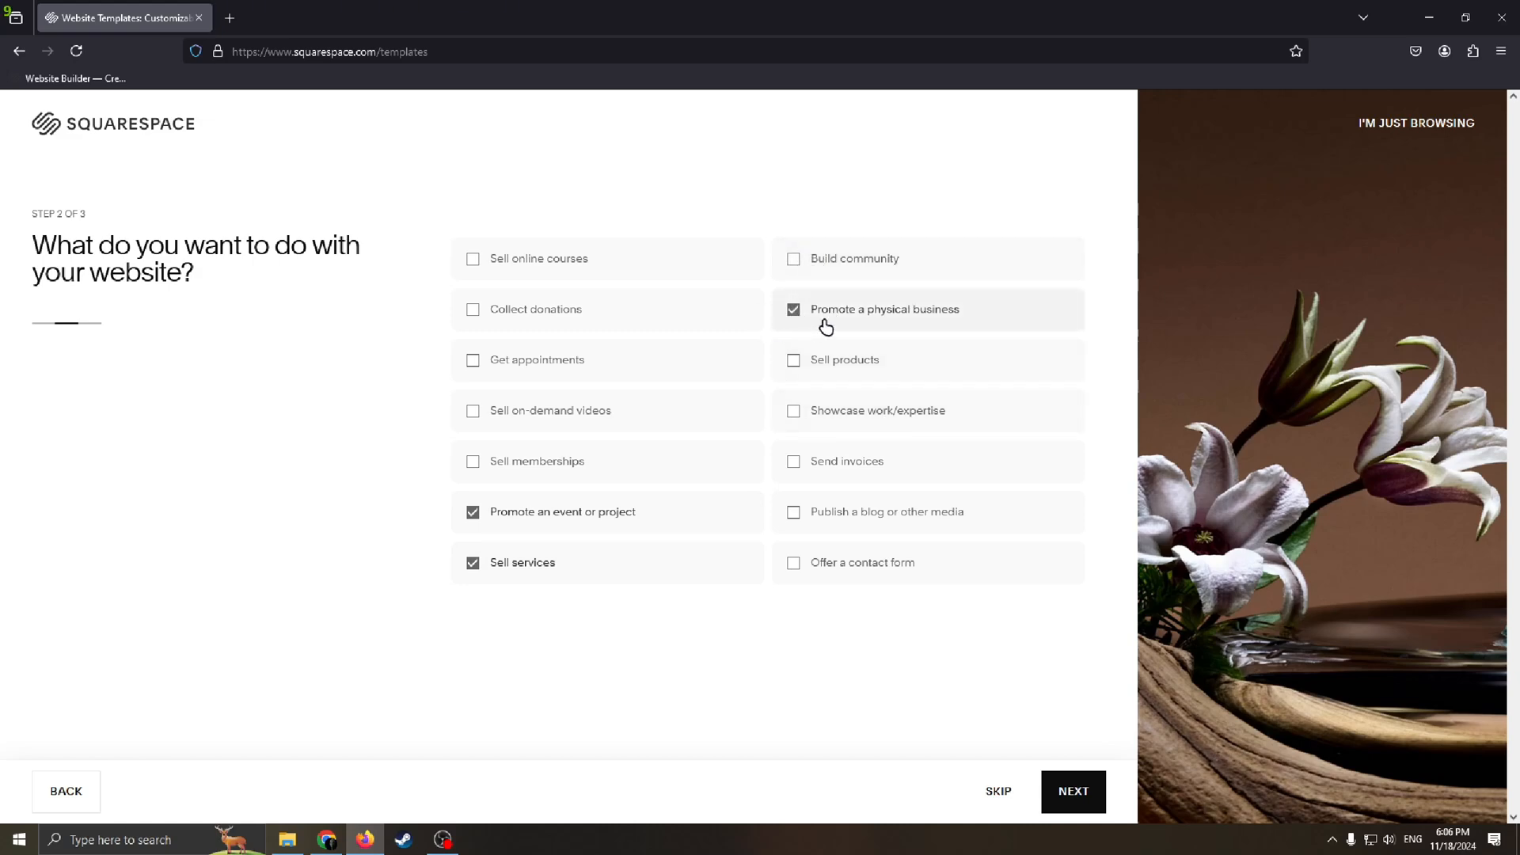
pyautogui.click(794, 362)
pyautogui.click(1077, 790)
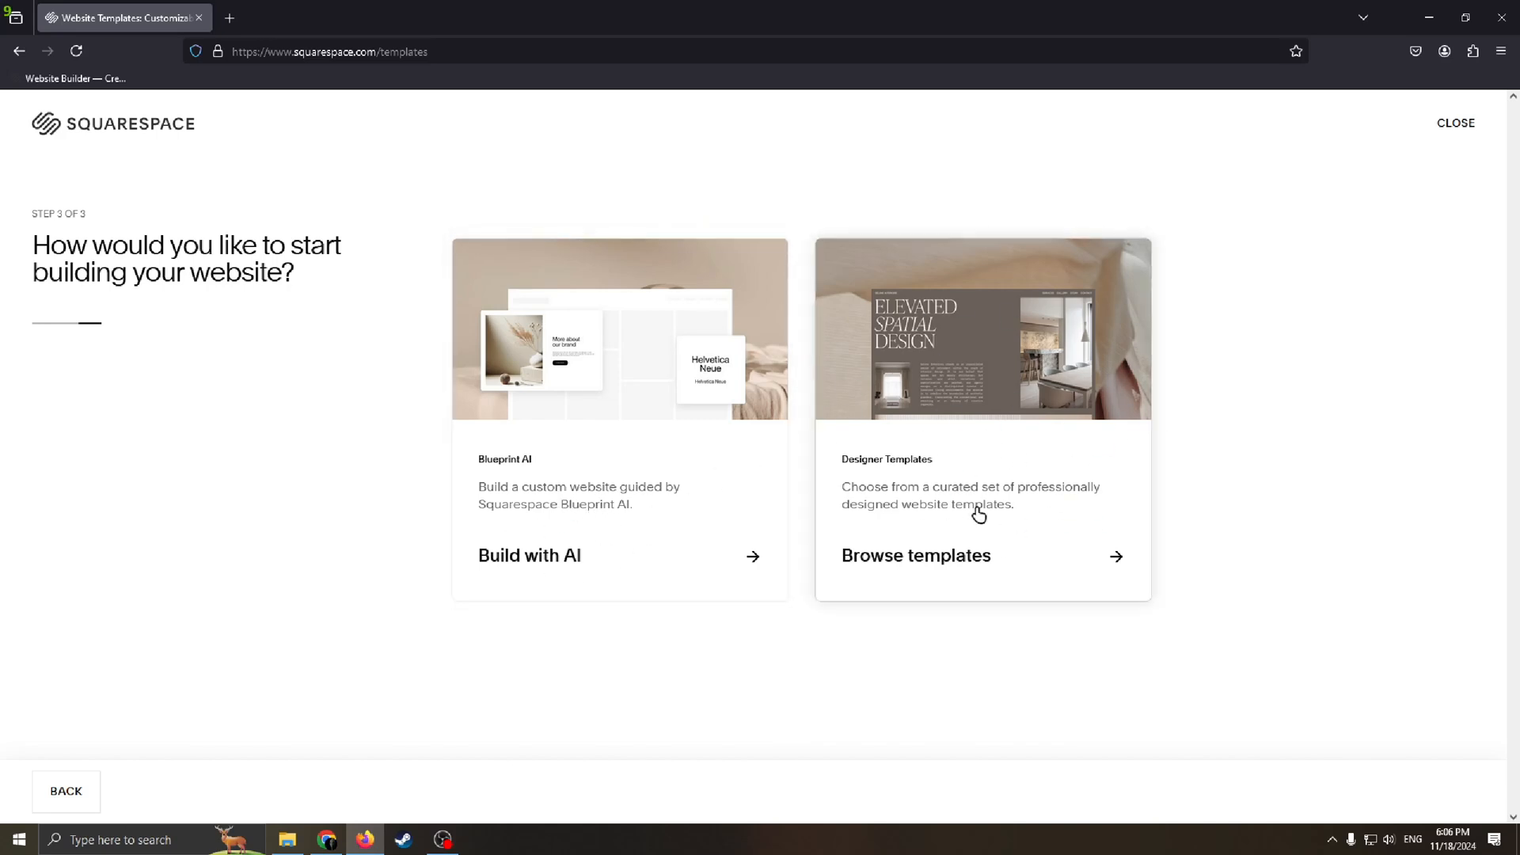
pyautogui.click(1056, 522)
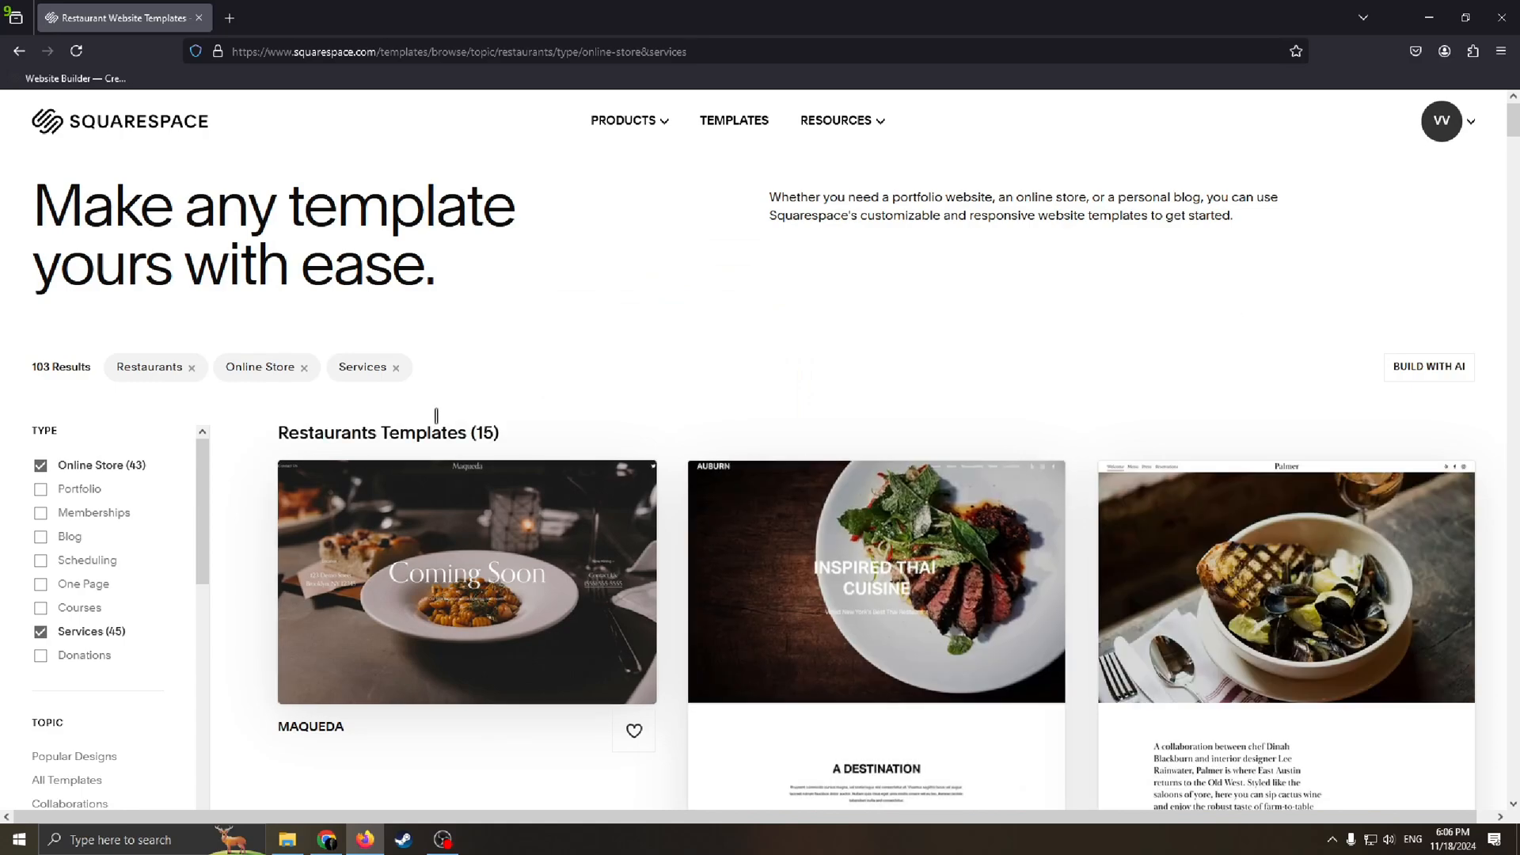
# Step: Look through the restaurant template previews to compare the available designs
pyautogui.scroll(-4, 713, 417)
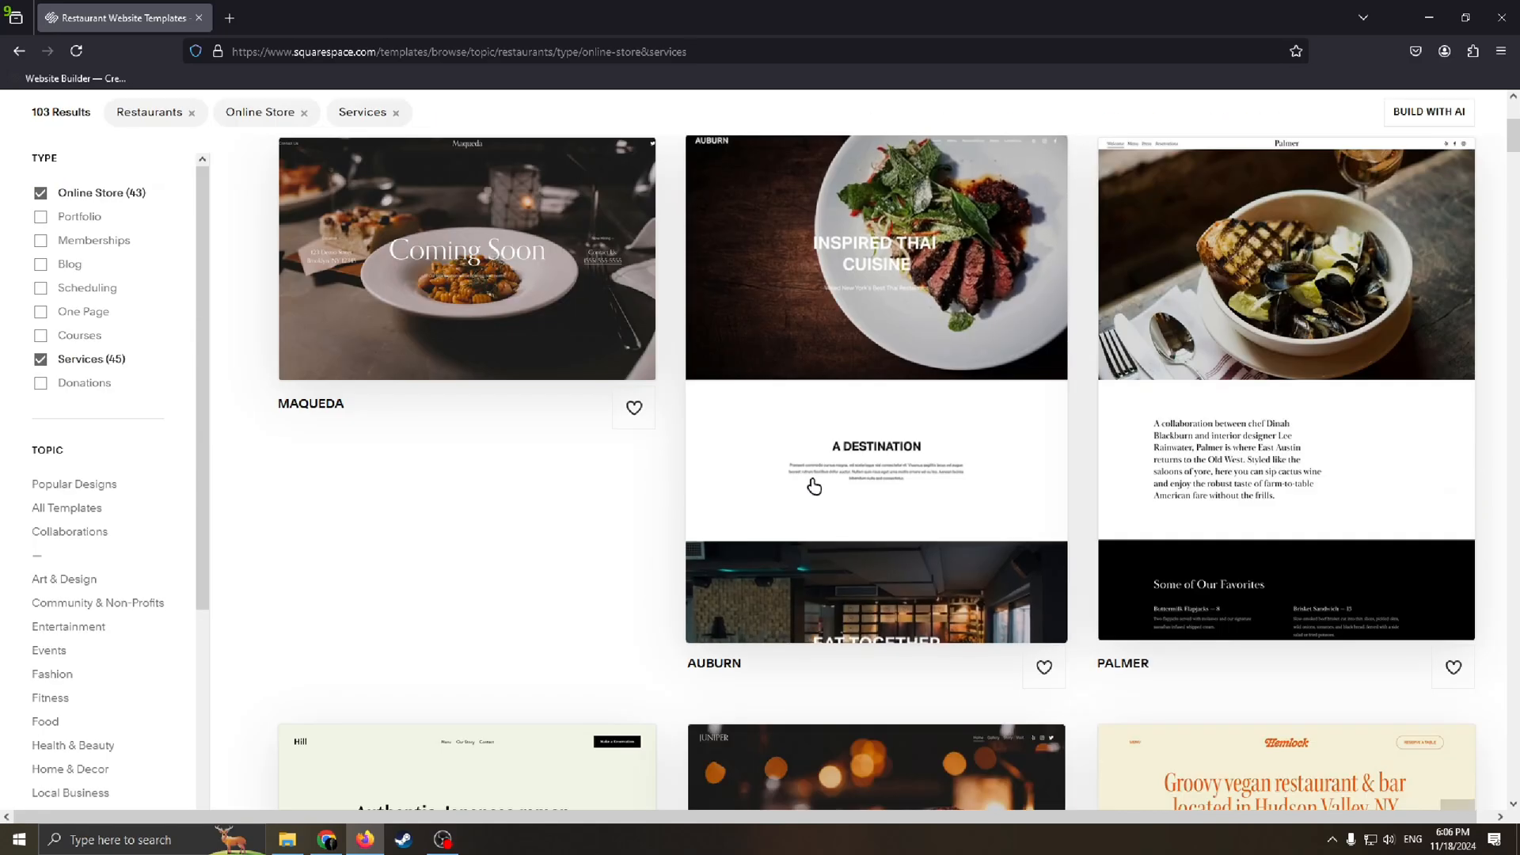
pyautogui.scroll(4, 811, 485)
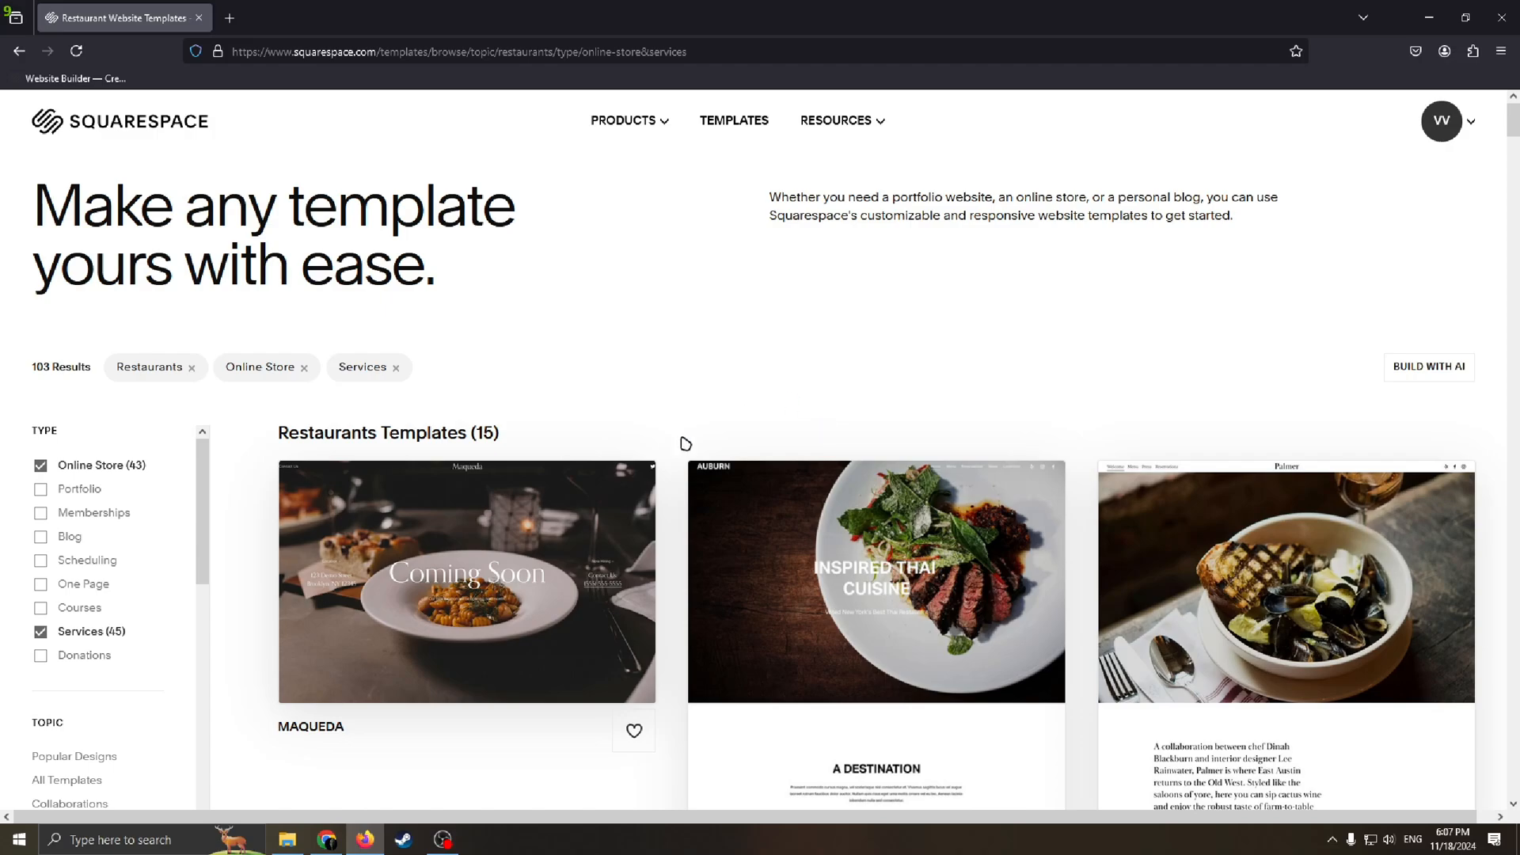
pyautogui.scroll(-10, 686, 443)
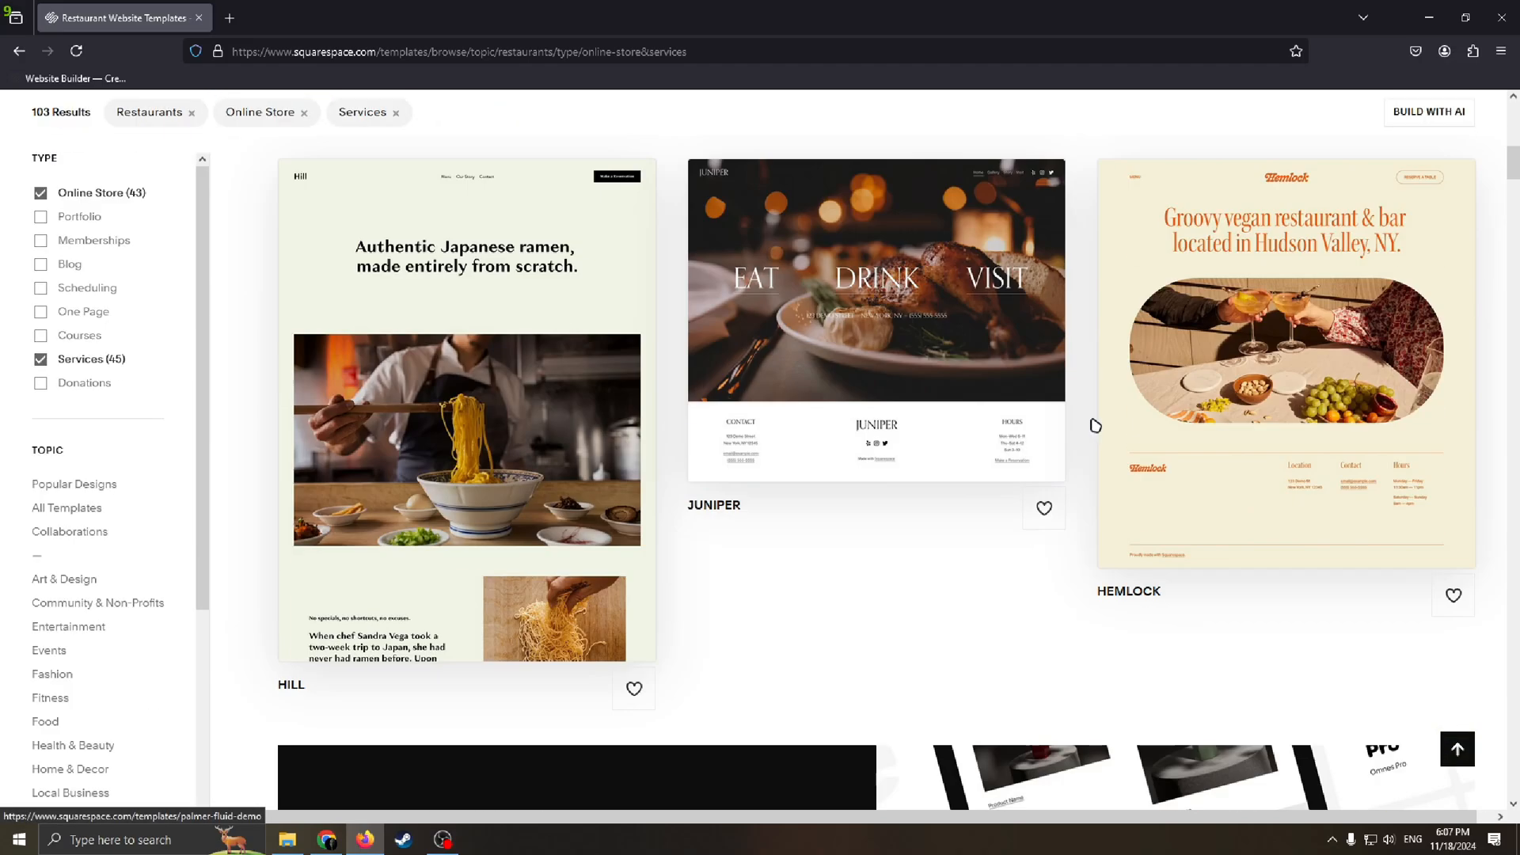
pyautogui.scroll(7, 1095, 426)
pyautogui.scroll(-9, 968, 421)
pyautogui.scroll(9, 958, 461)
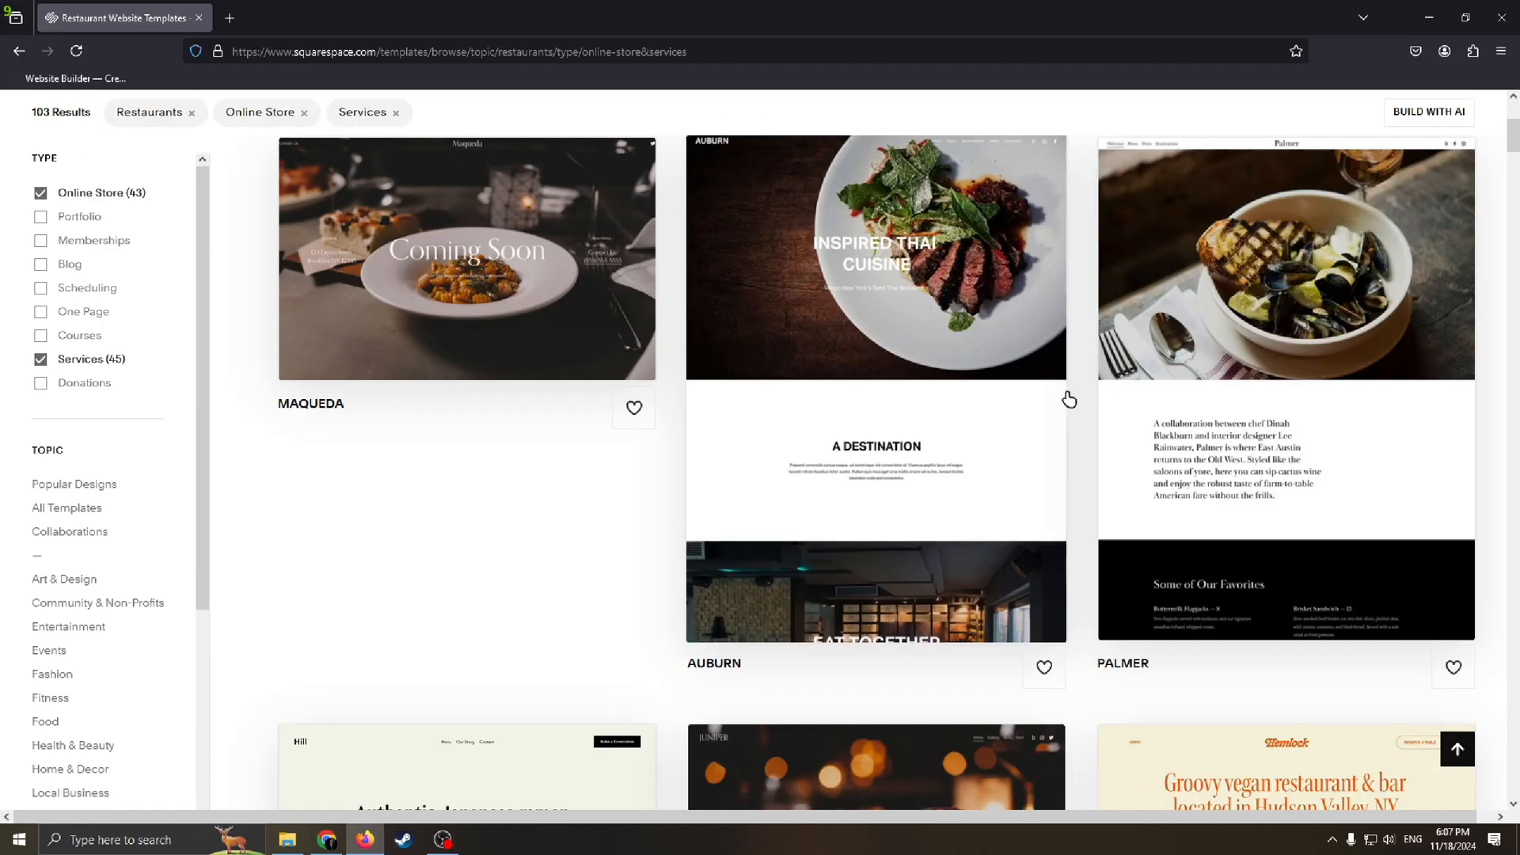
pyautogui.scroll(5, 974, 410)
pyautogui.scroll(-8, 1029, 420)
pyautogui.scroll(1, 1102, 425)
pyautogui.scroll(-5, 1040, 445)
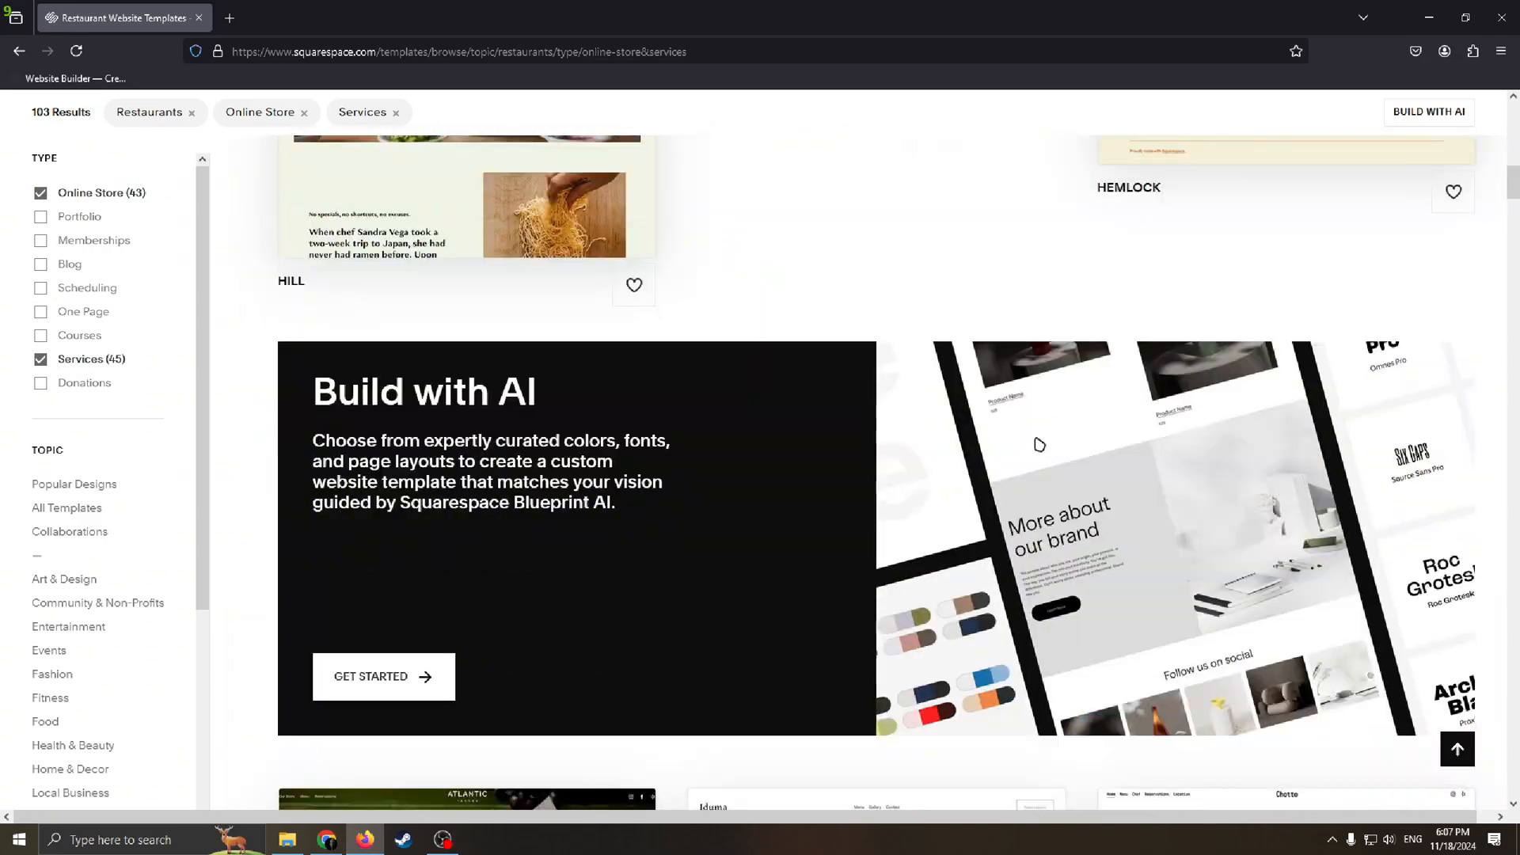
pyautogui.scroll(4, 1039, 445)
pyautogui.scroll(9, 648, 421)
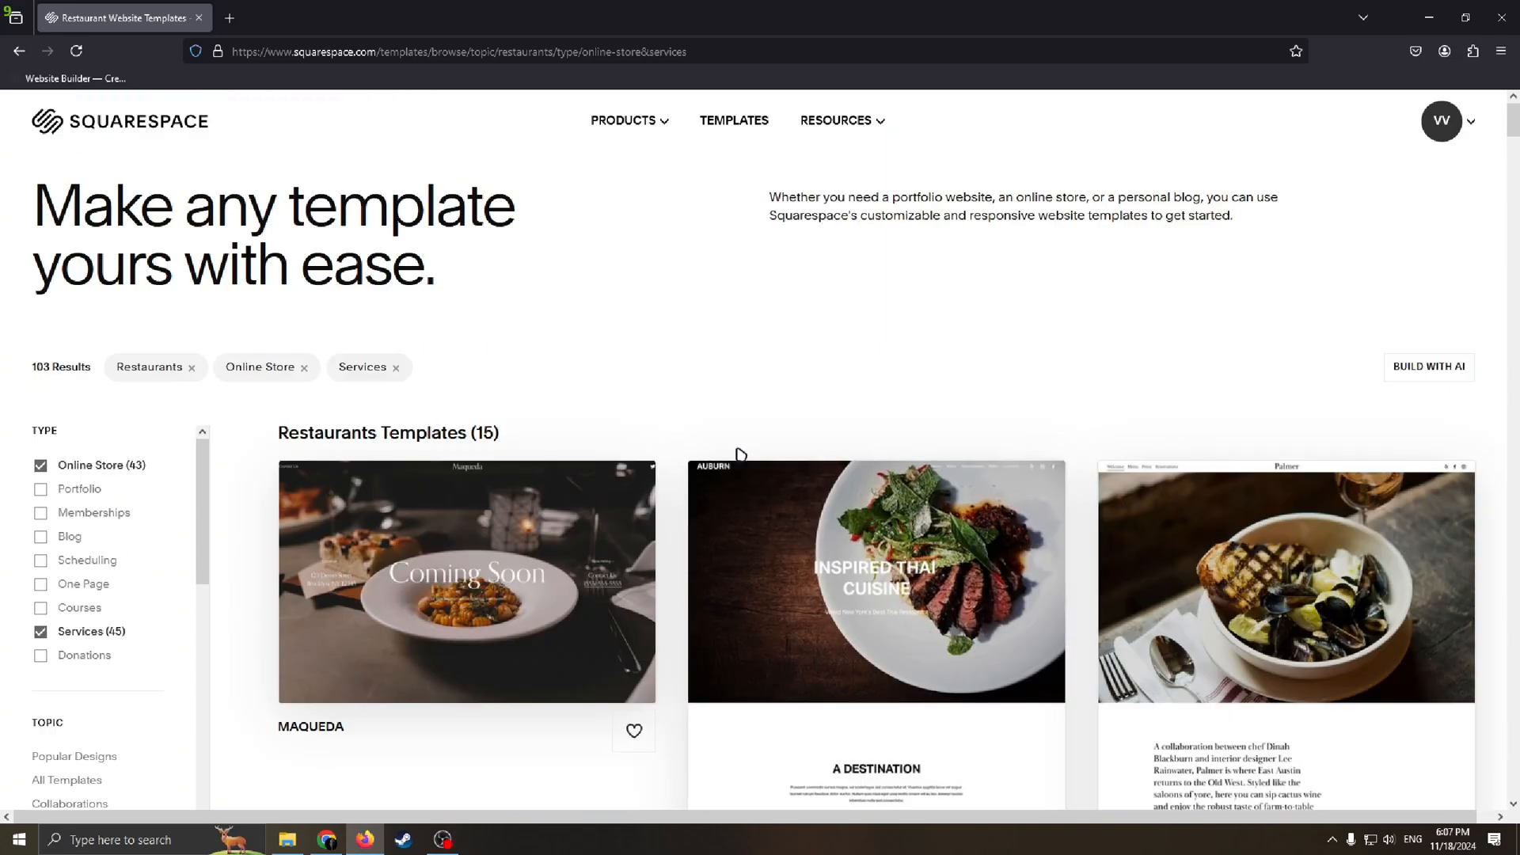
pyautogui.scroll(-2, 475, 467)
pyautogui.scroll(-1, 204, 475)
pyautogui.scroll(1, 182, 475)
pyautogui.scroll(-2, 147, 427)
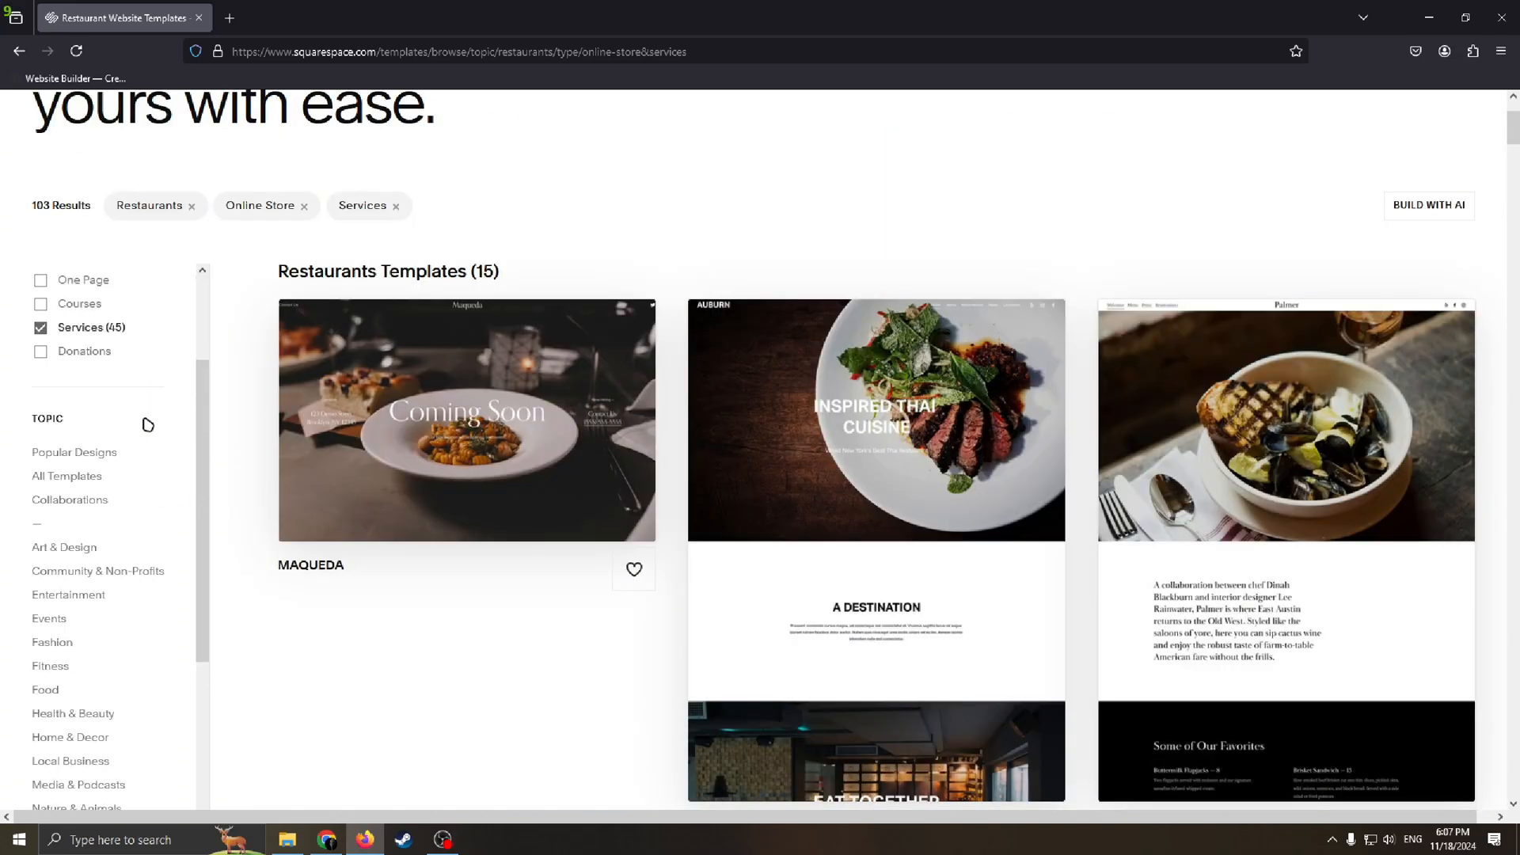
# Step: Examine the type and topic filters available for narrowing the template list
pyautogui.scroll(2, 139, 400)
pyautogui.scroll(2, 103, 356)
pyautogui.scroll(-3, 90, 554)
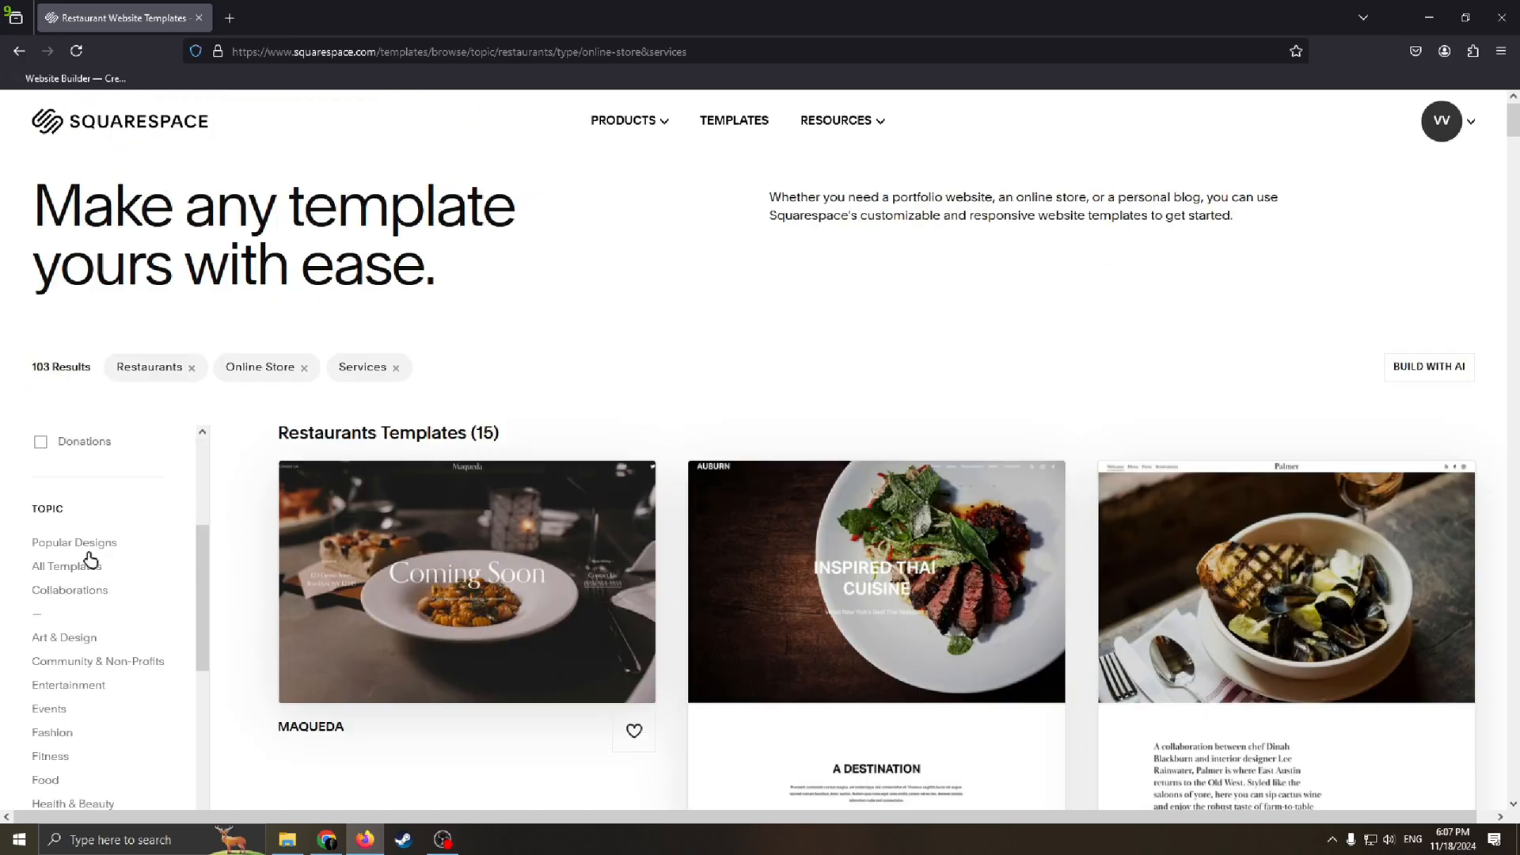
pyautogui.scroll(3, 95, 594)
pyautogui.scroll(-1, 102, 631)
pyautogui.scroll(1, 135, 502)
pyautogui.scroll(-4, 135, 502)
pyautogui.scroll(4, 141, 518)
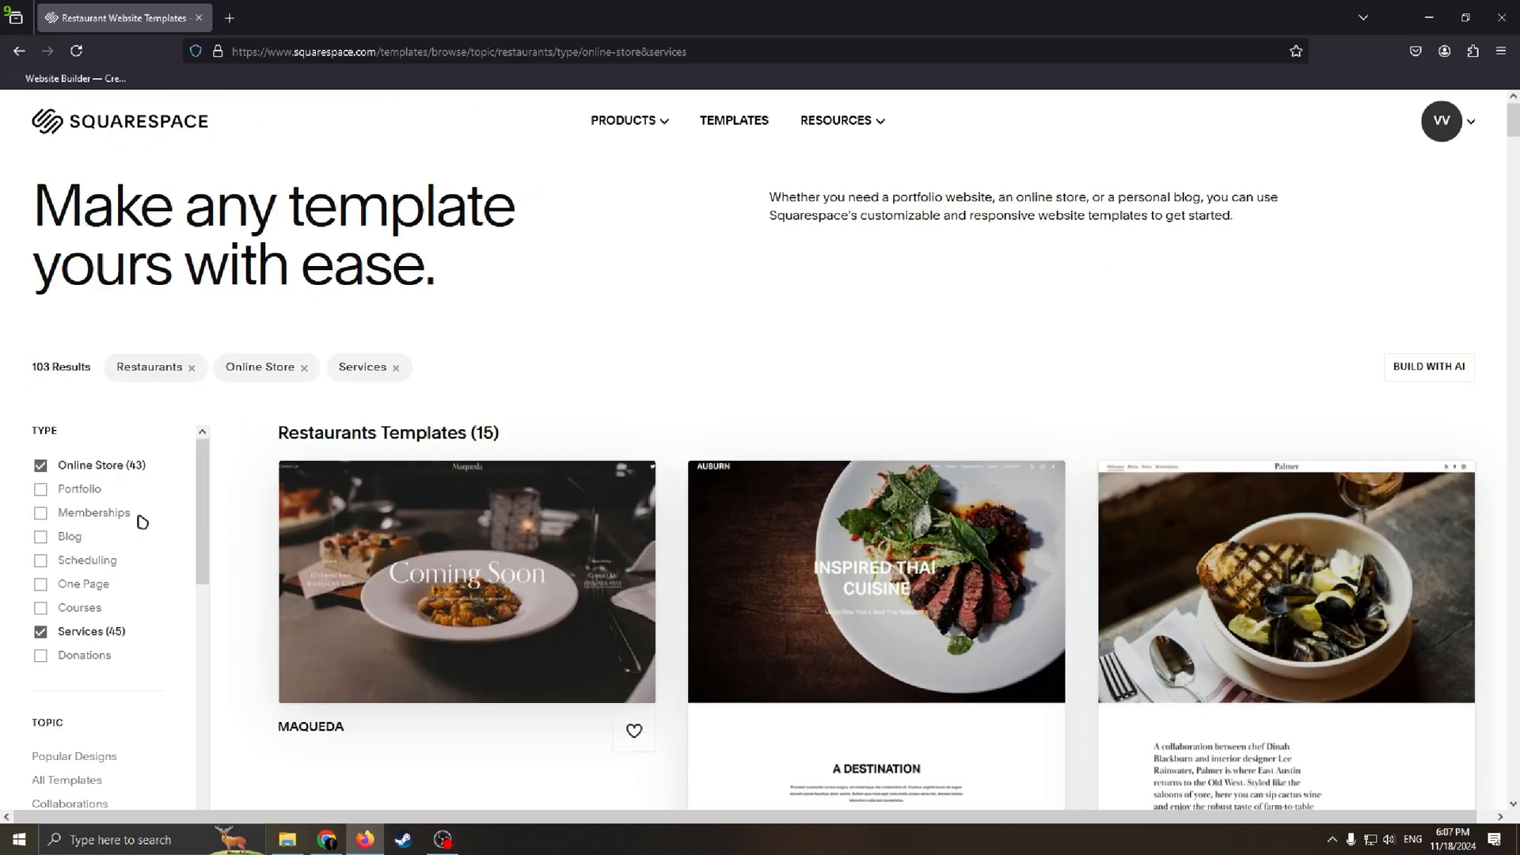
pyautogui.scroll(-3, 142, 522)
pyautogui.scroll(-2, 130, 554)
pyautogui.scroll(-2, 126, 587)
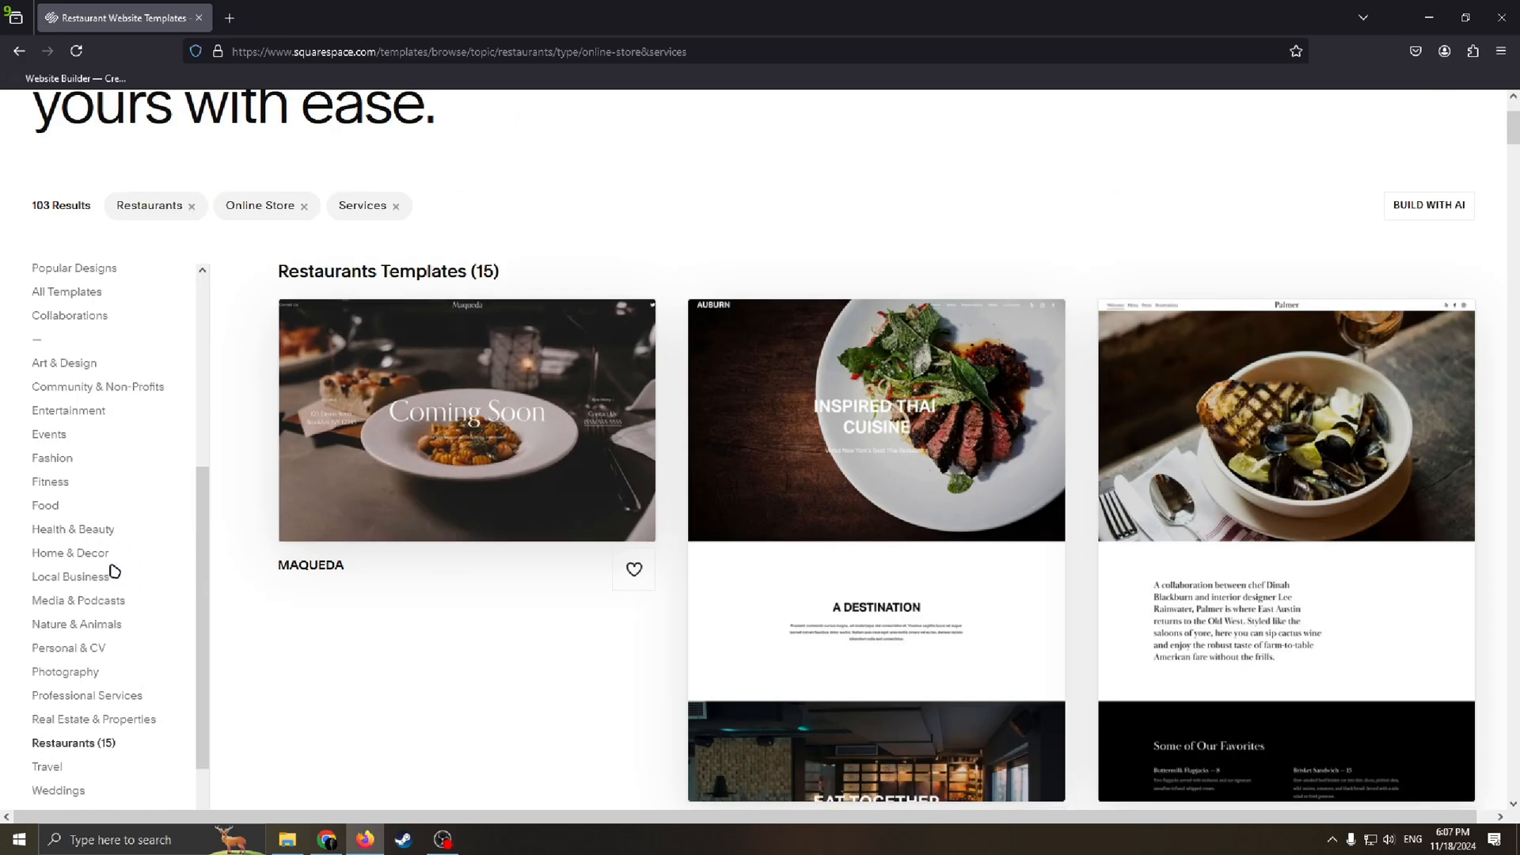
pyautogui.scroll(4, 127, 554)
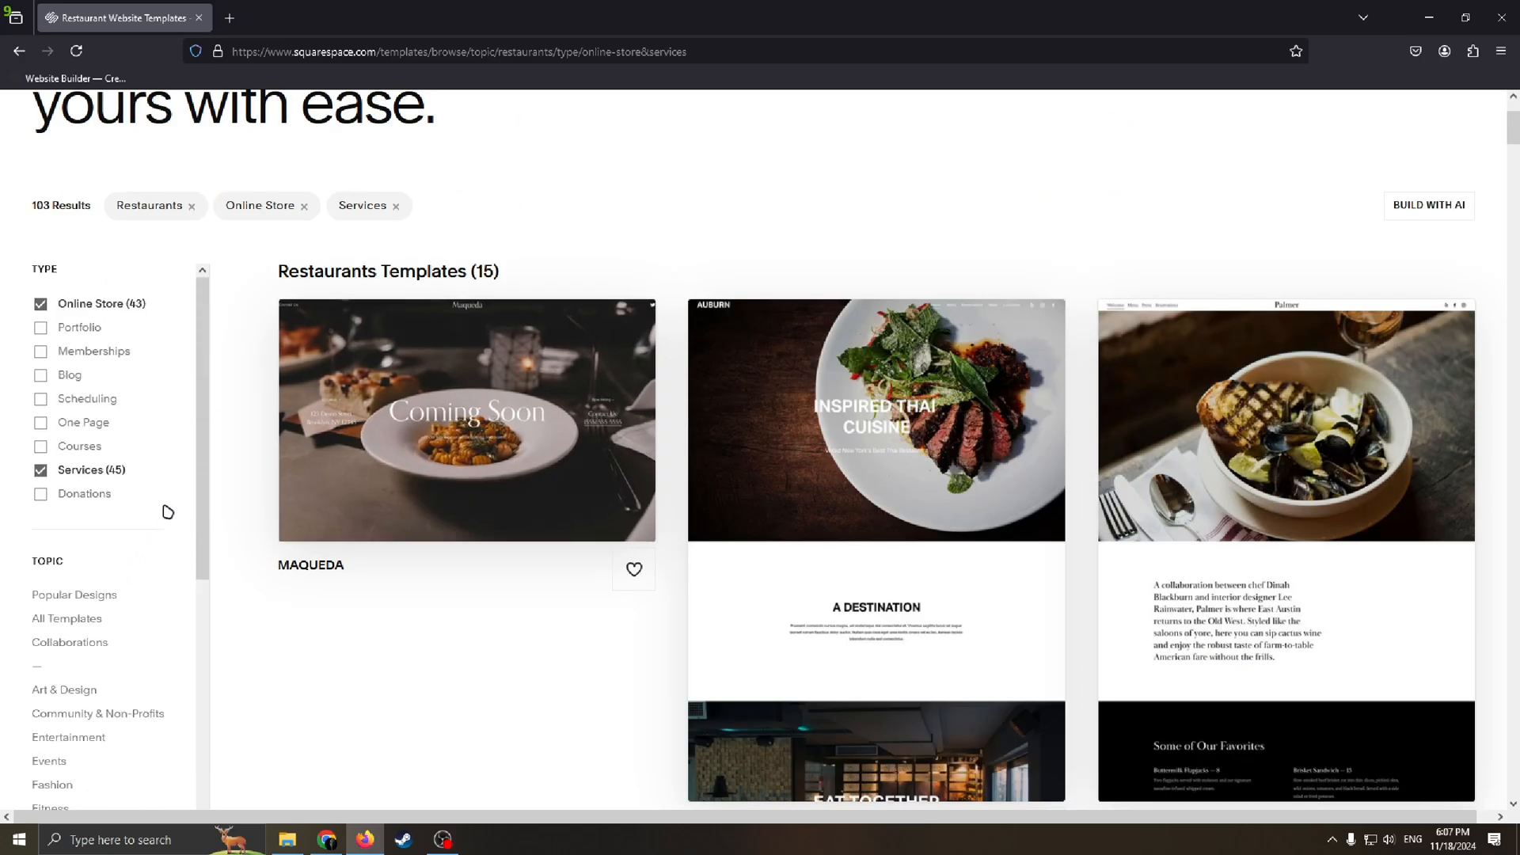
# Step: Open the Maqueda template's details, view its demo site and return to the template page
pyautogui.click(468, 352)
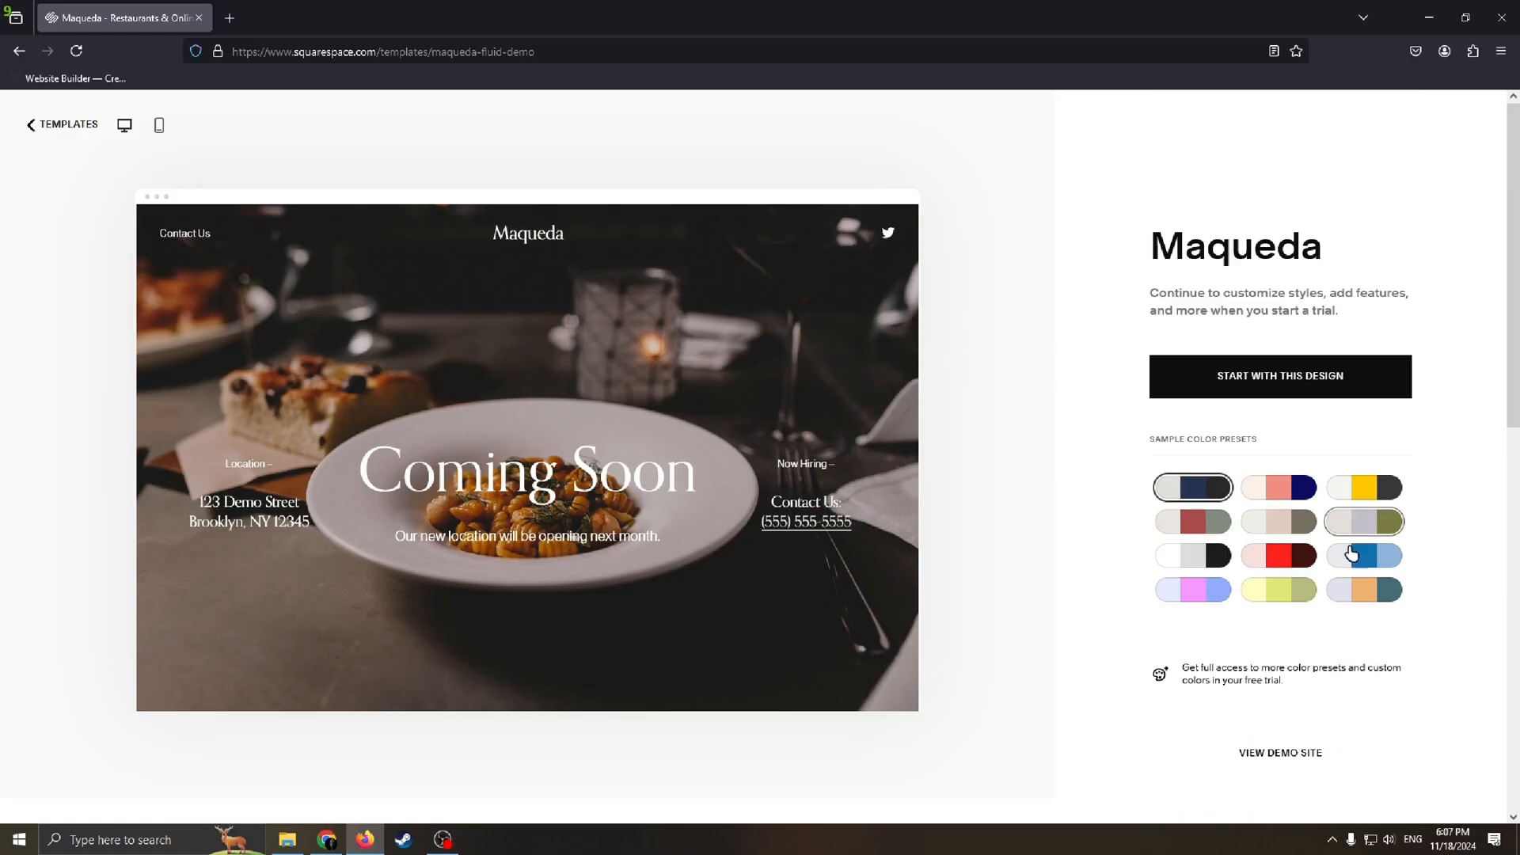
pyautogui.scroll(-1, 811, 378)
pyautogui.scroll(1, 802, 452)
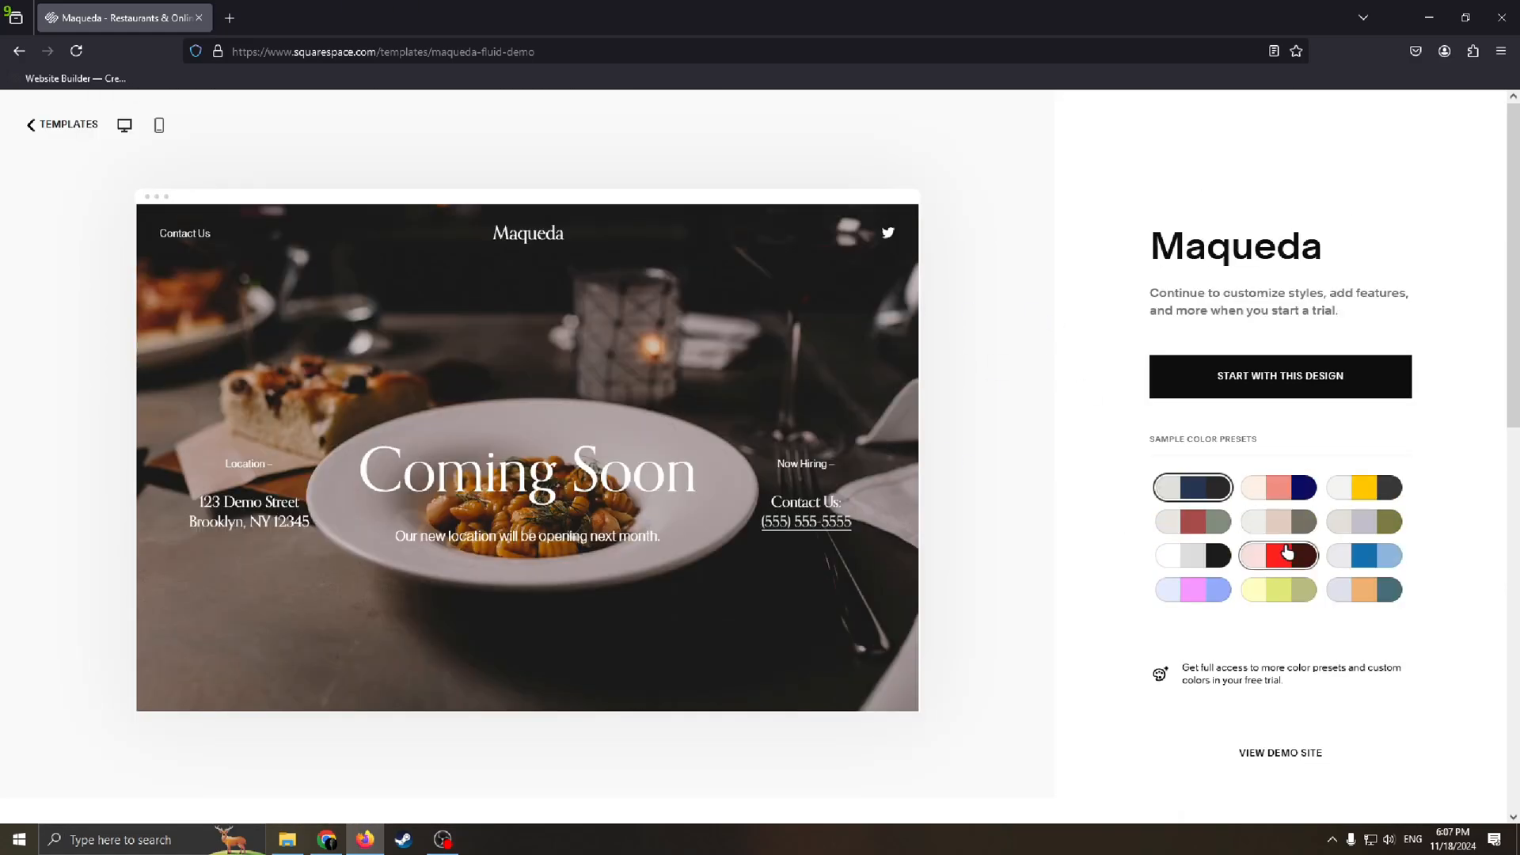
pyautogui.click(1303, 751)
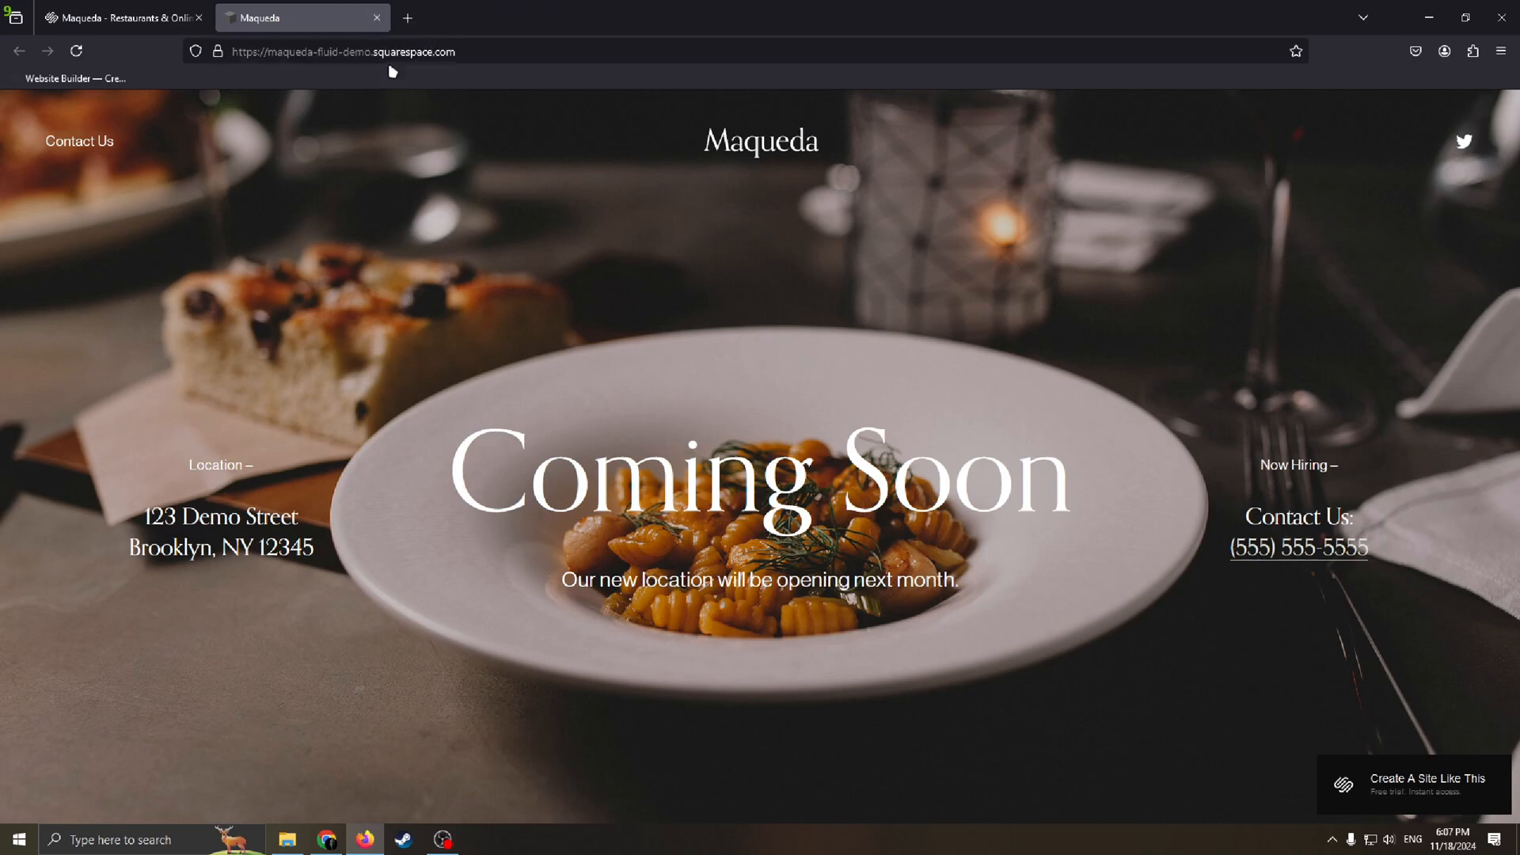
pyautogui.click(377, 17)
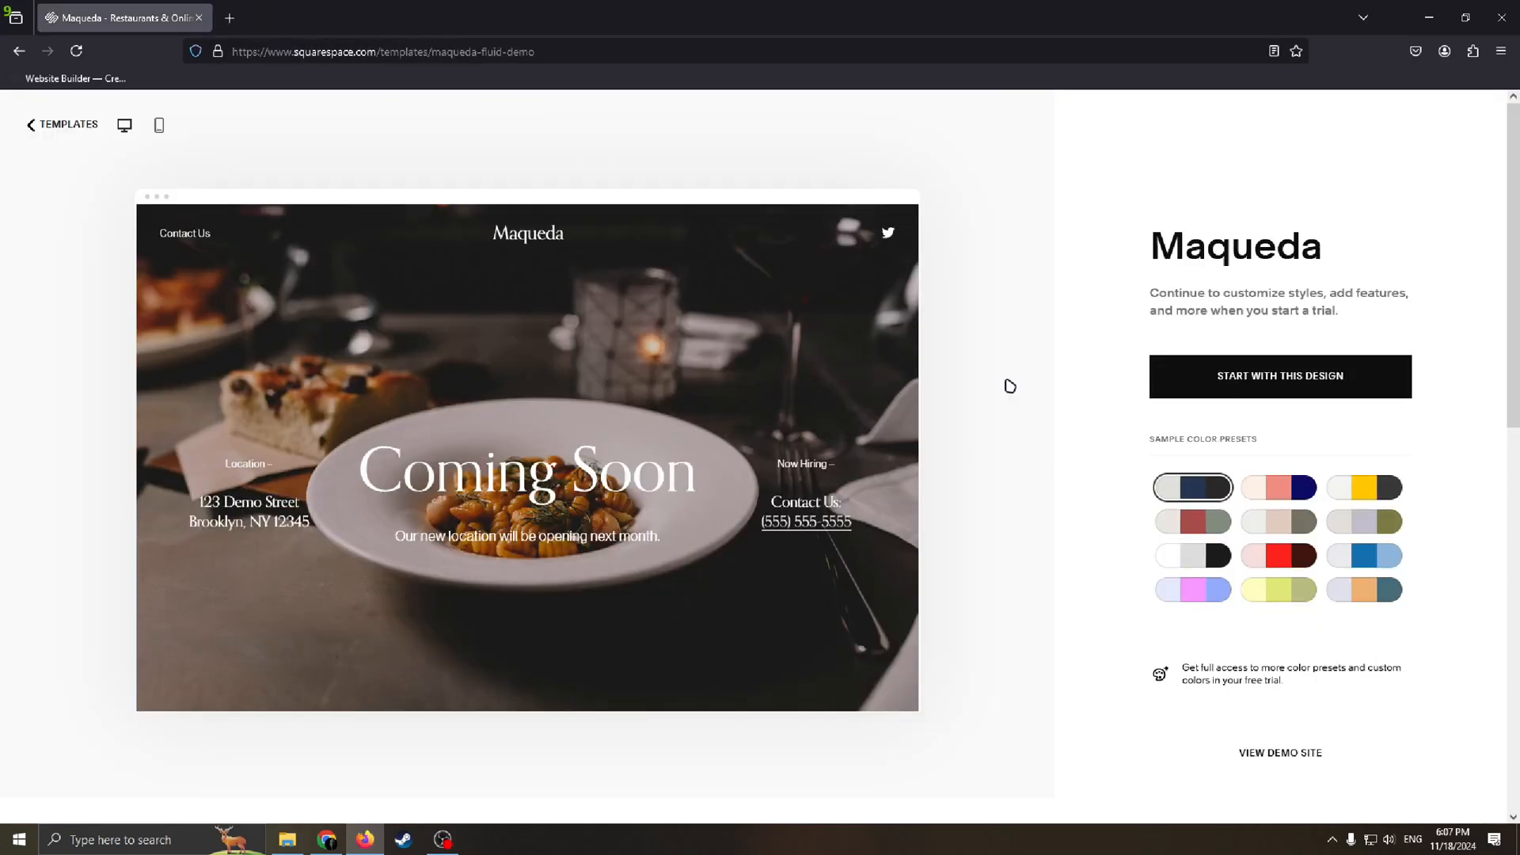
# Step: Start a site with the Maqueda design, name it Asian Food and continue the setup
pyautogui.click(1318, 358)
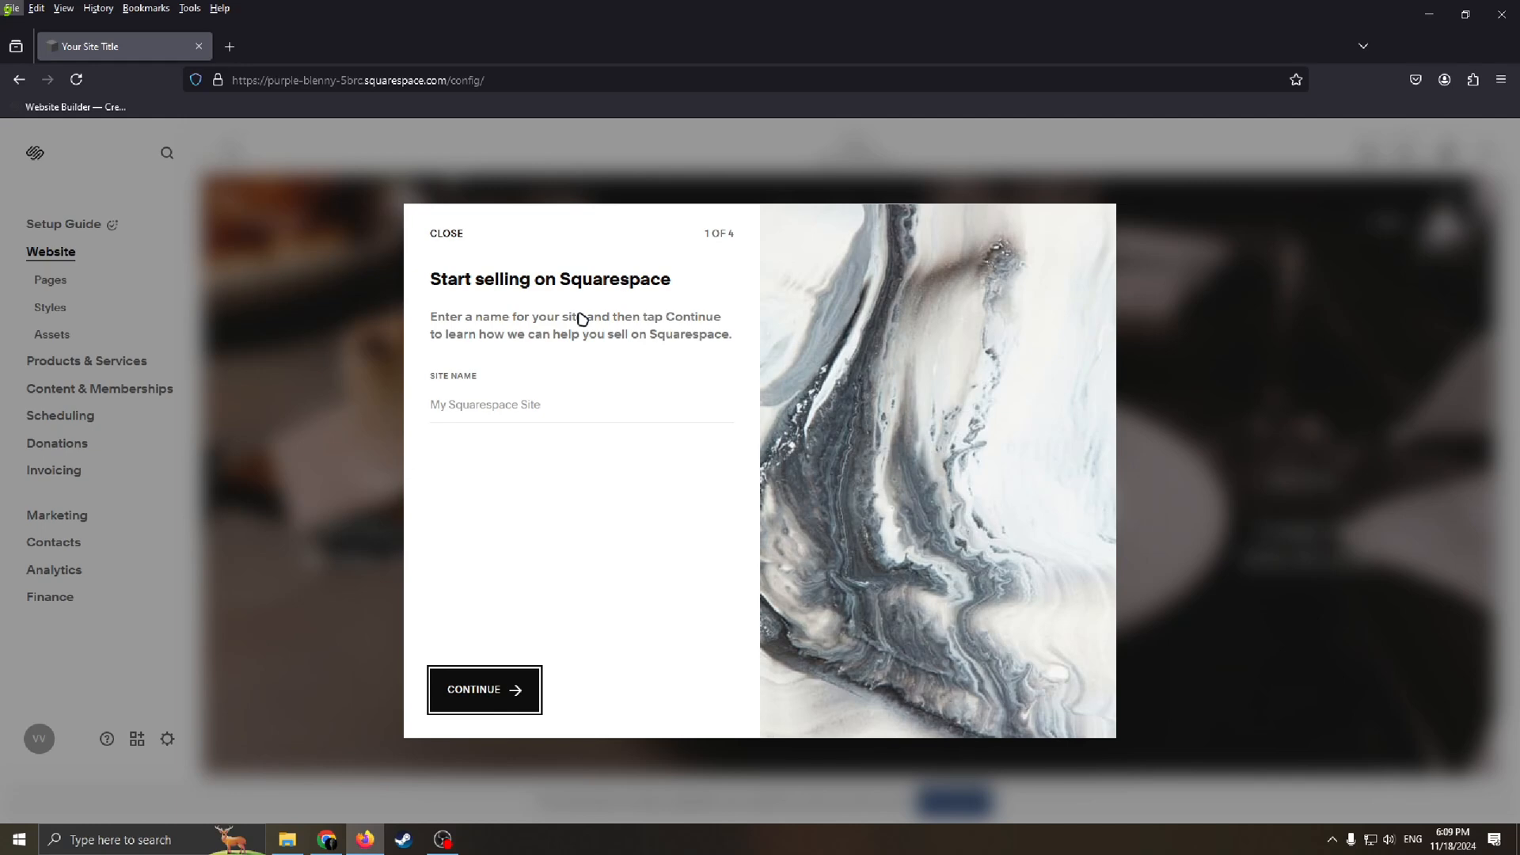
pyautogui.click(517, 358)
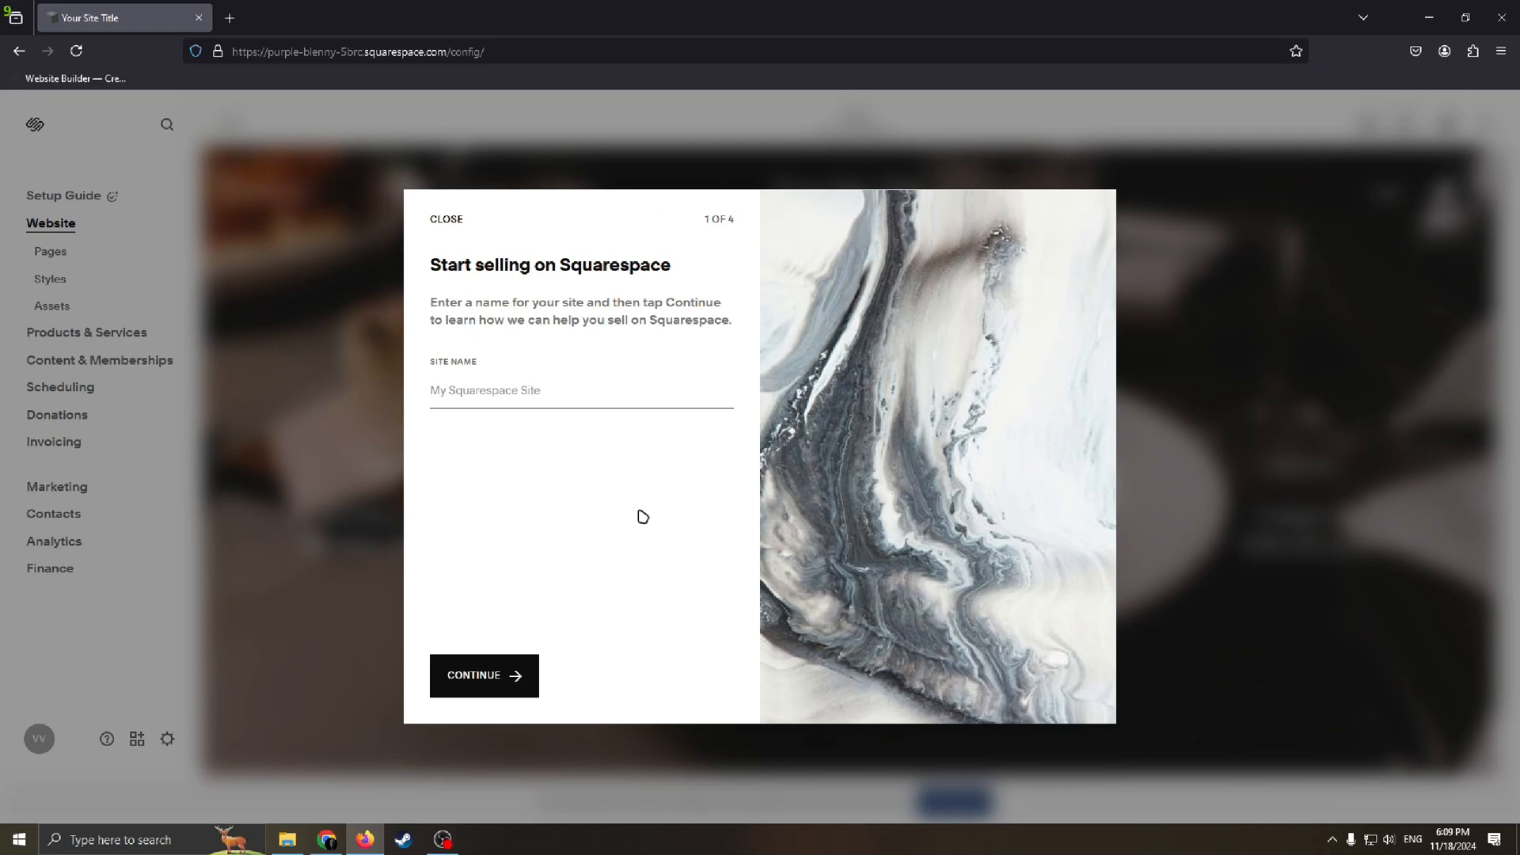
pyautogui.write('M')
pyautogui.press('BackSpace')
pyautogui.write('As')
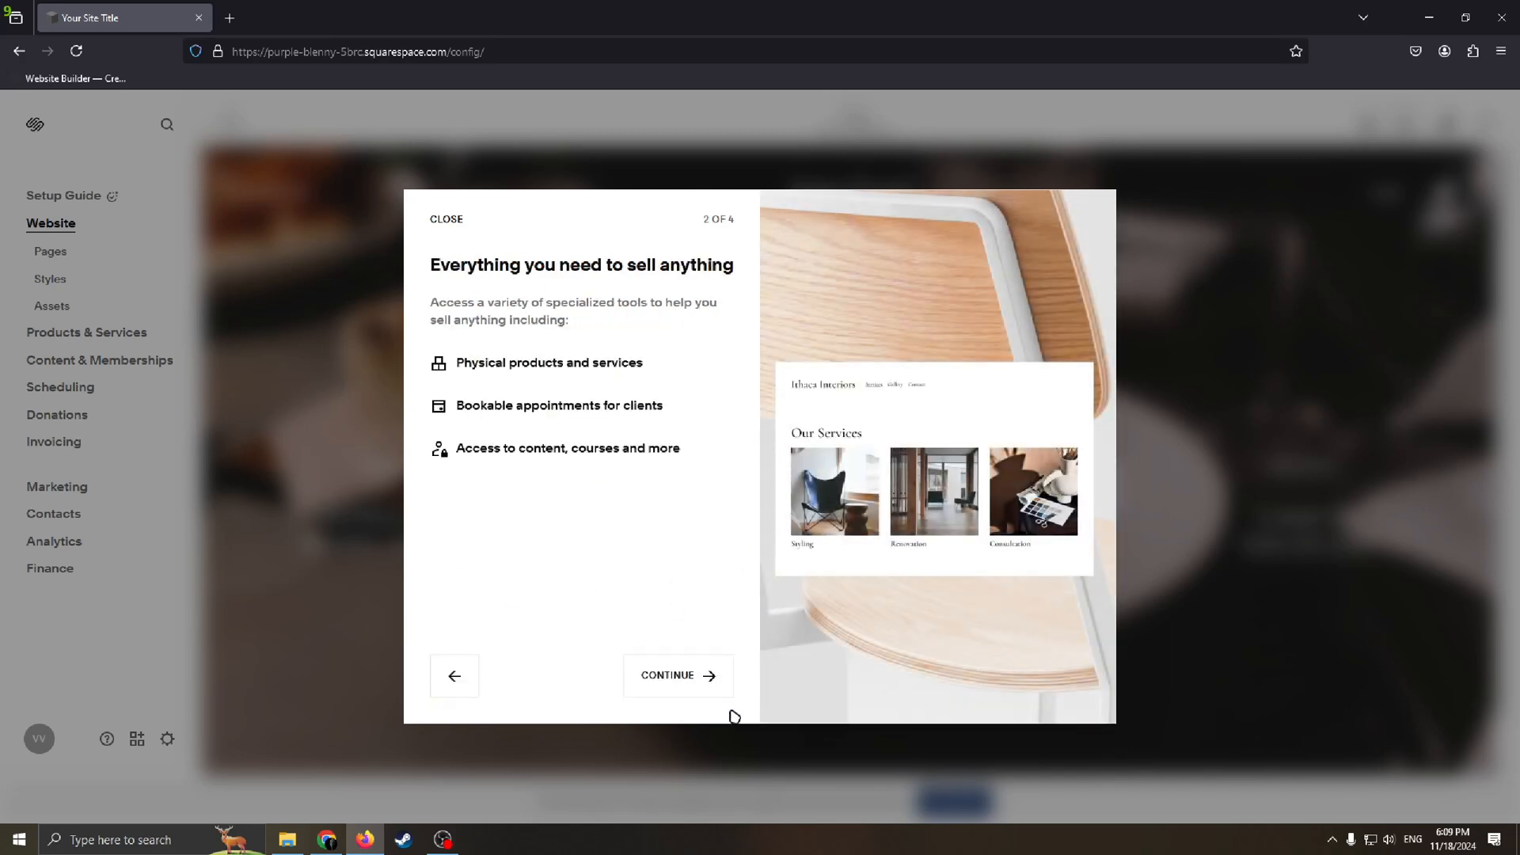
# Step: Go through the remaining introduction pages on selling and enter the site editor
pyautogui.click(709, 680)
pyautogui.click(696, 673)
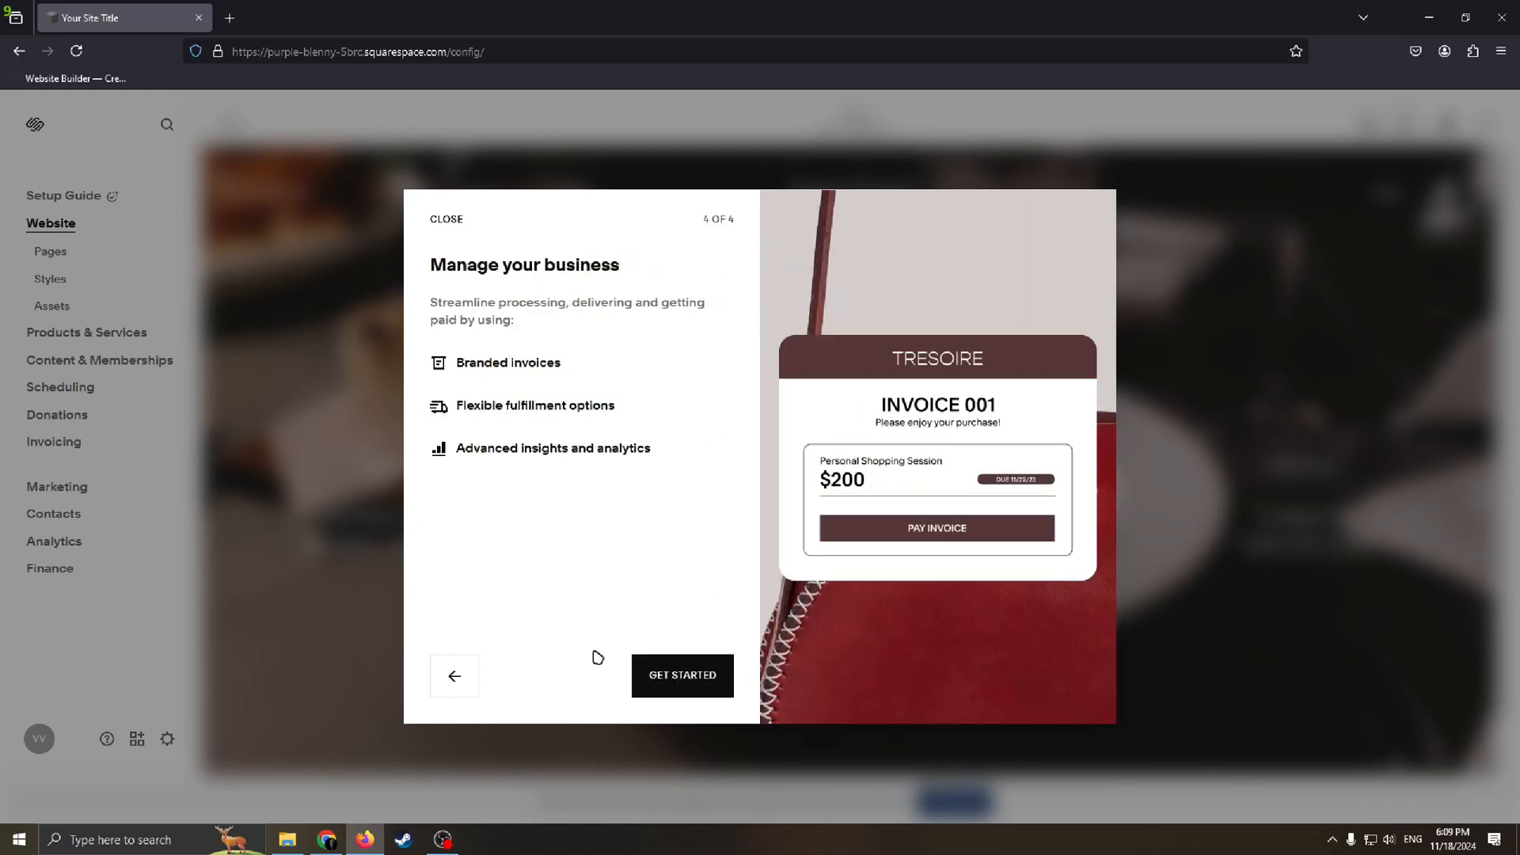
pyautogui.click(669, 675)
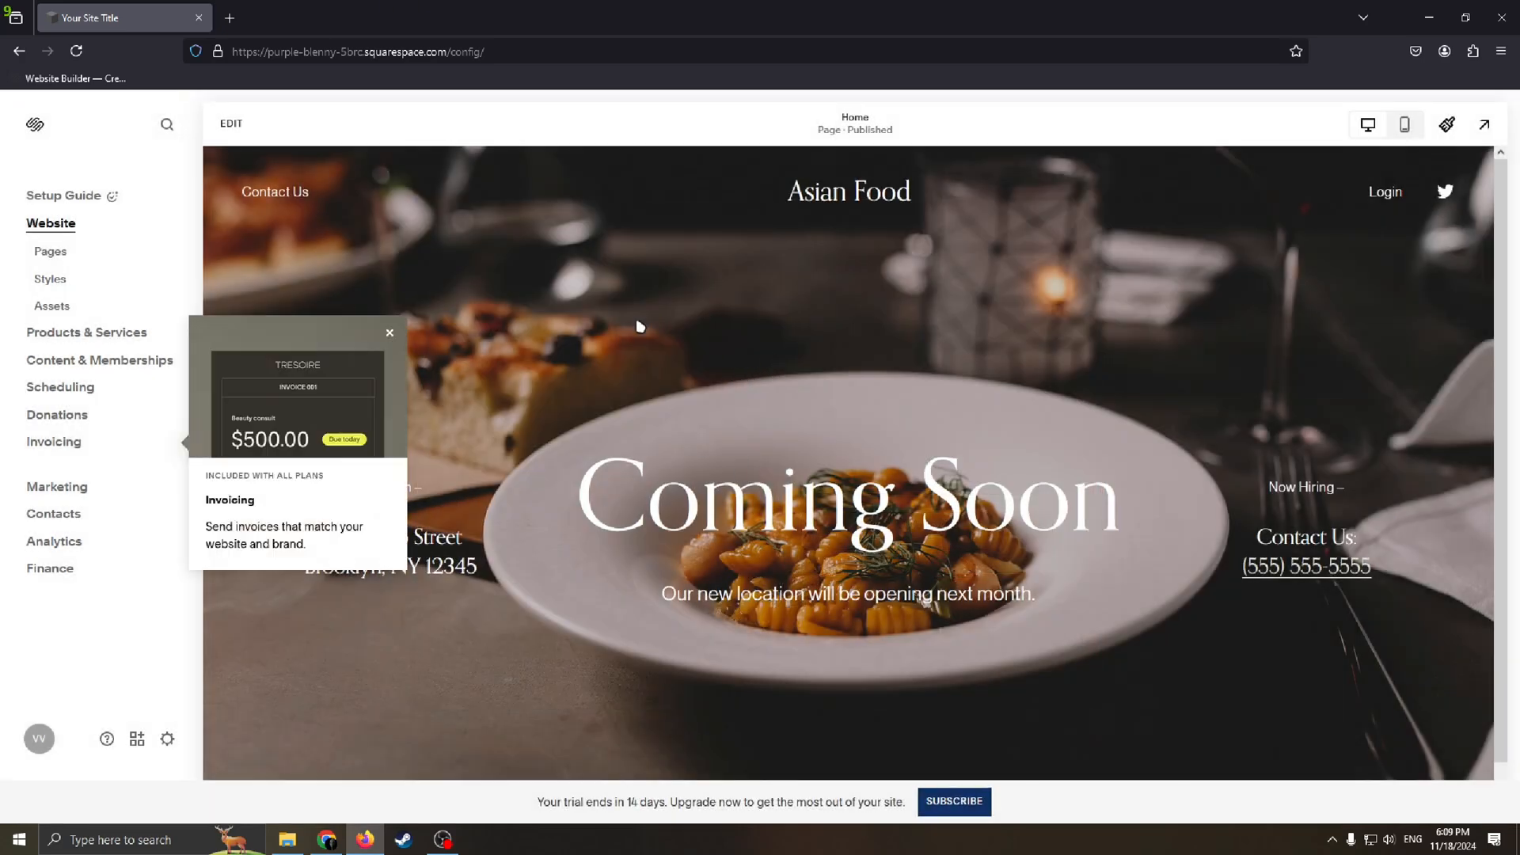
# Step: Move the Home page from Not Linked into the Main Navigation and place it above Contact Us
pyautogui.click(390, 333)
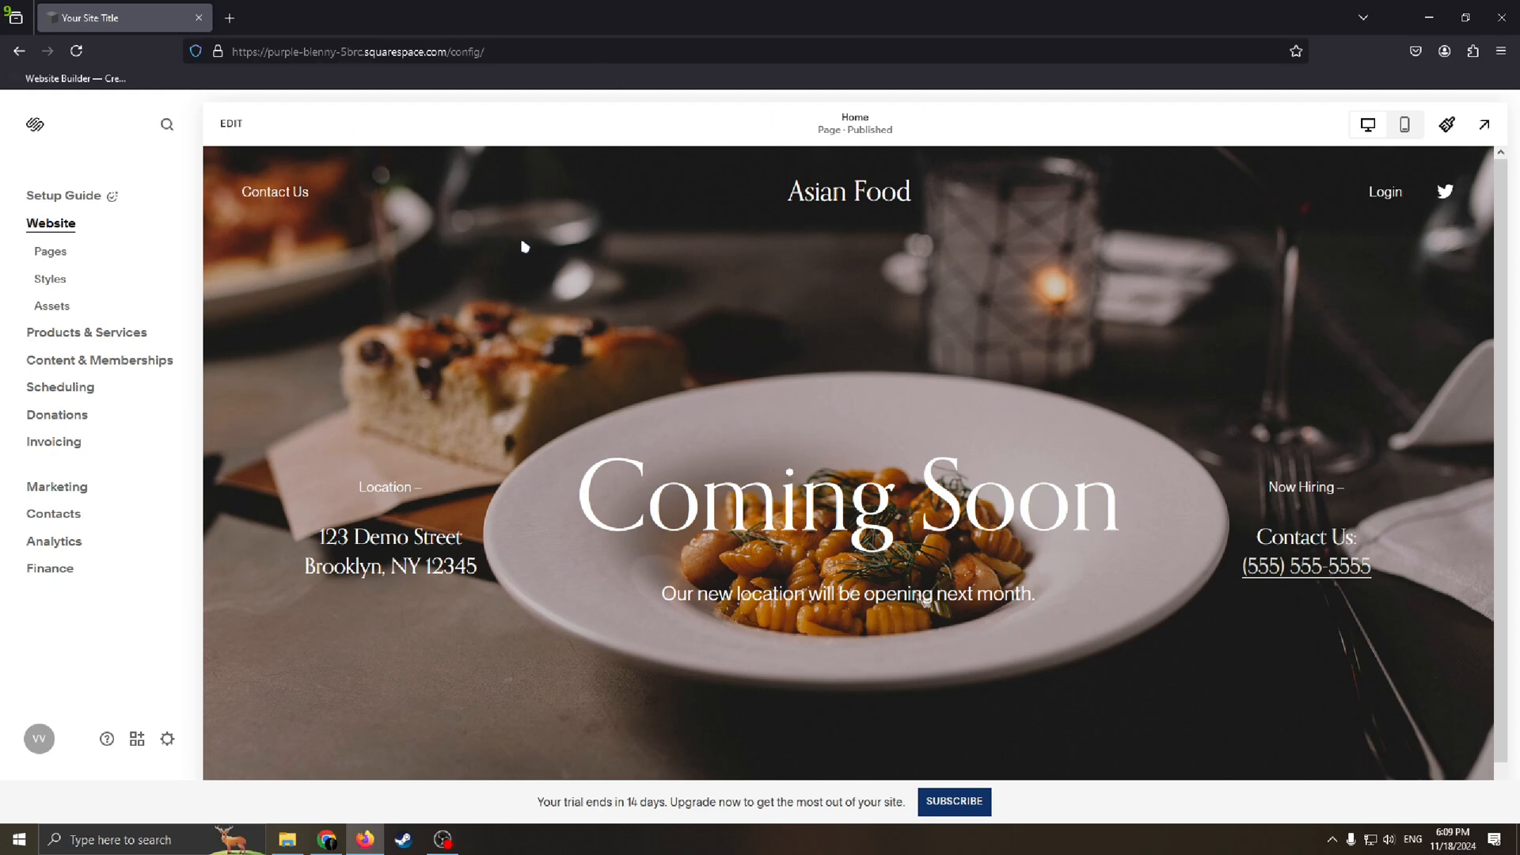
pyautogui.click(50, 254)
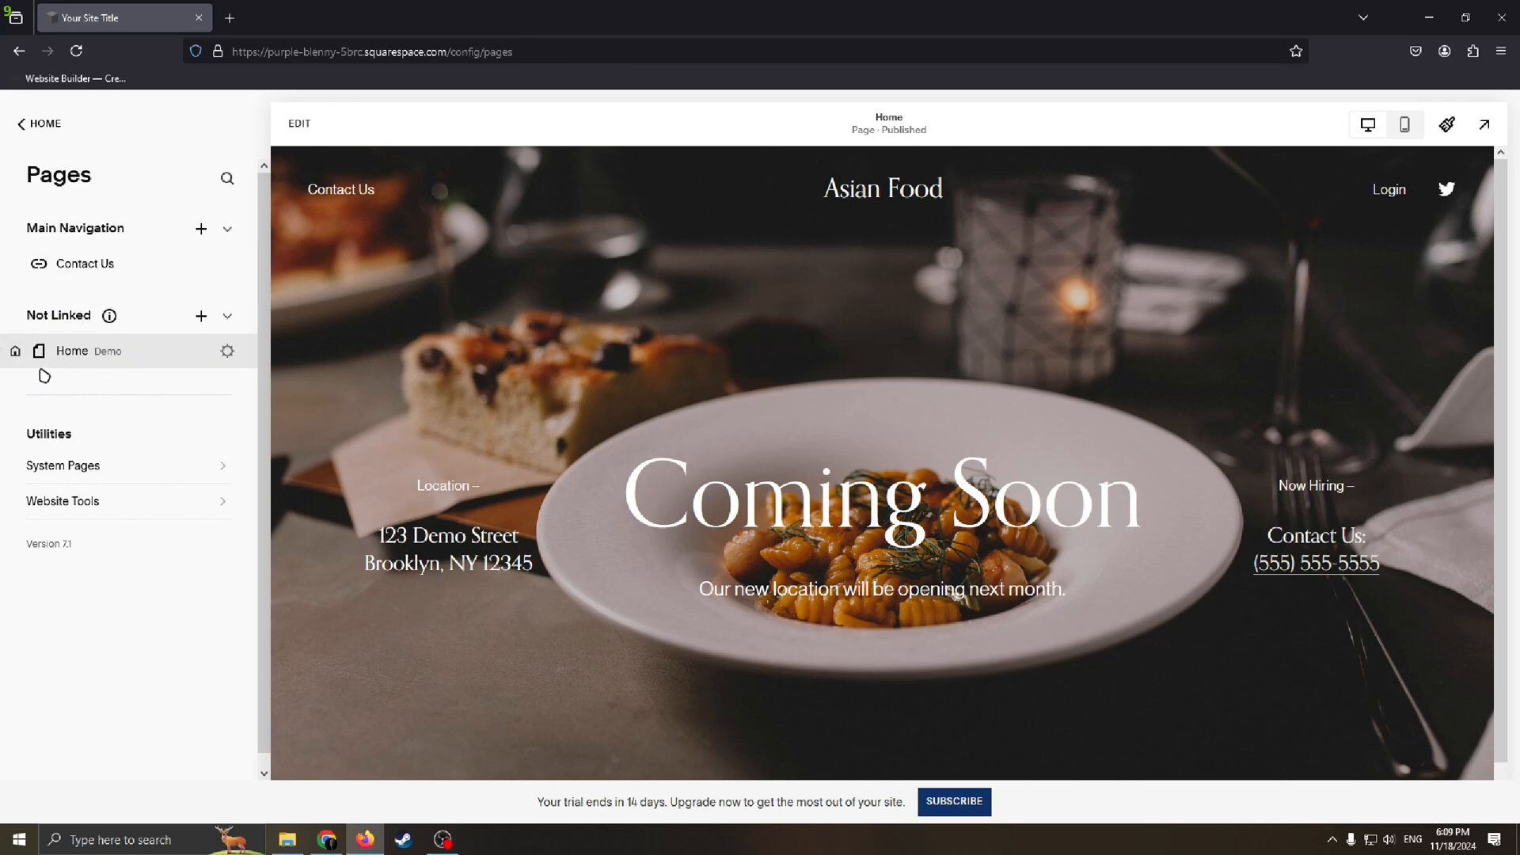
pyautogui.moveTo(81, 358); pyautogui.dragTo(104, 265)
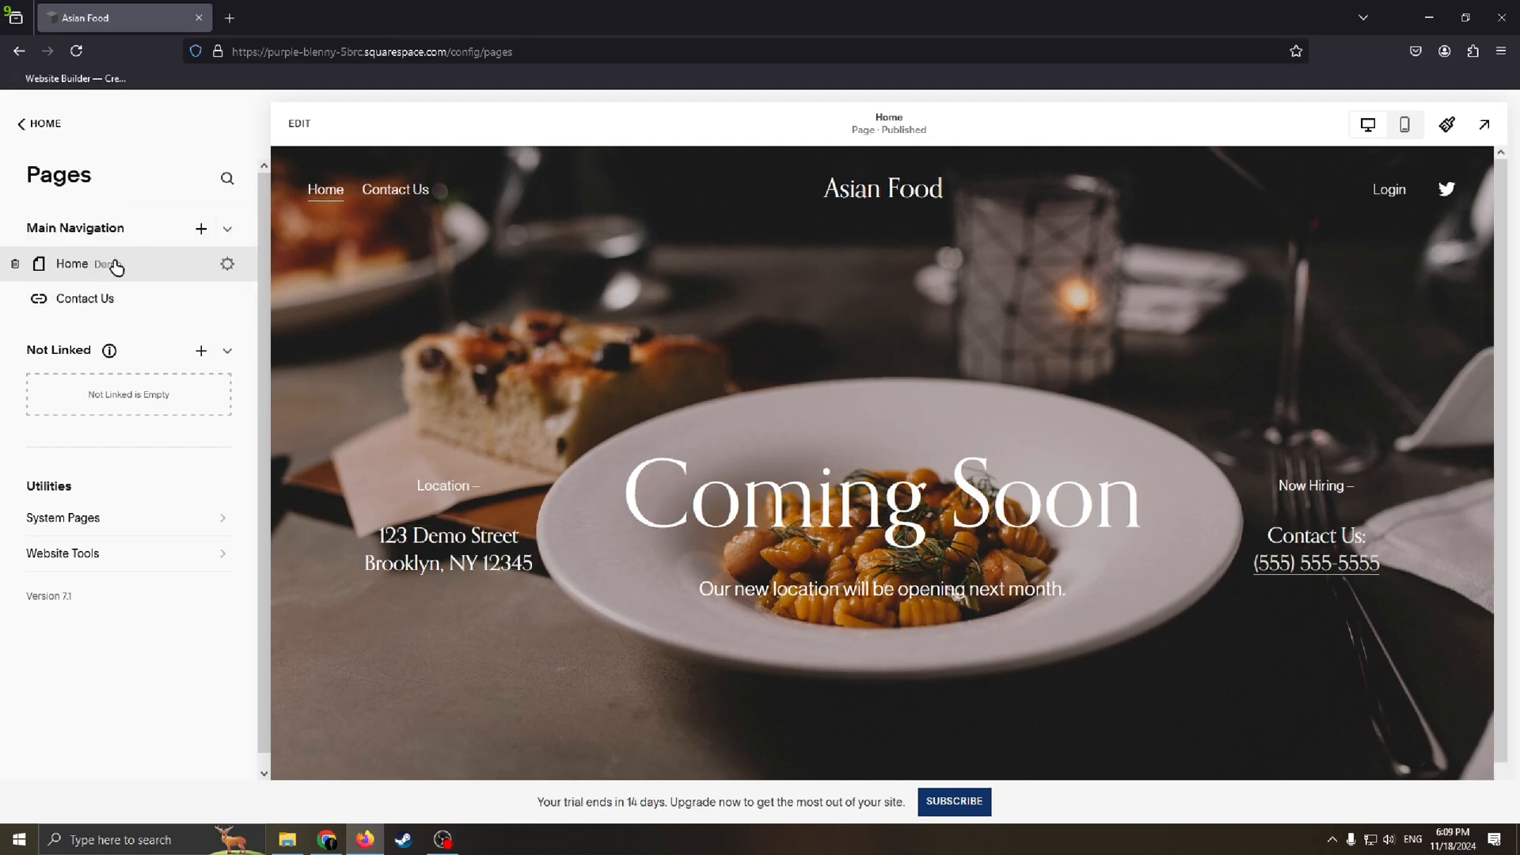
pyautogui.moveTo(115, 267); pyautogui.dragTo(103, 357)
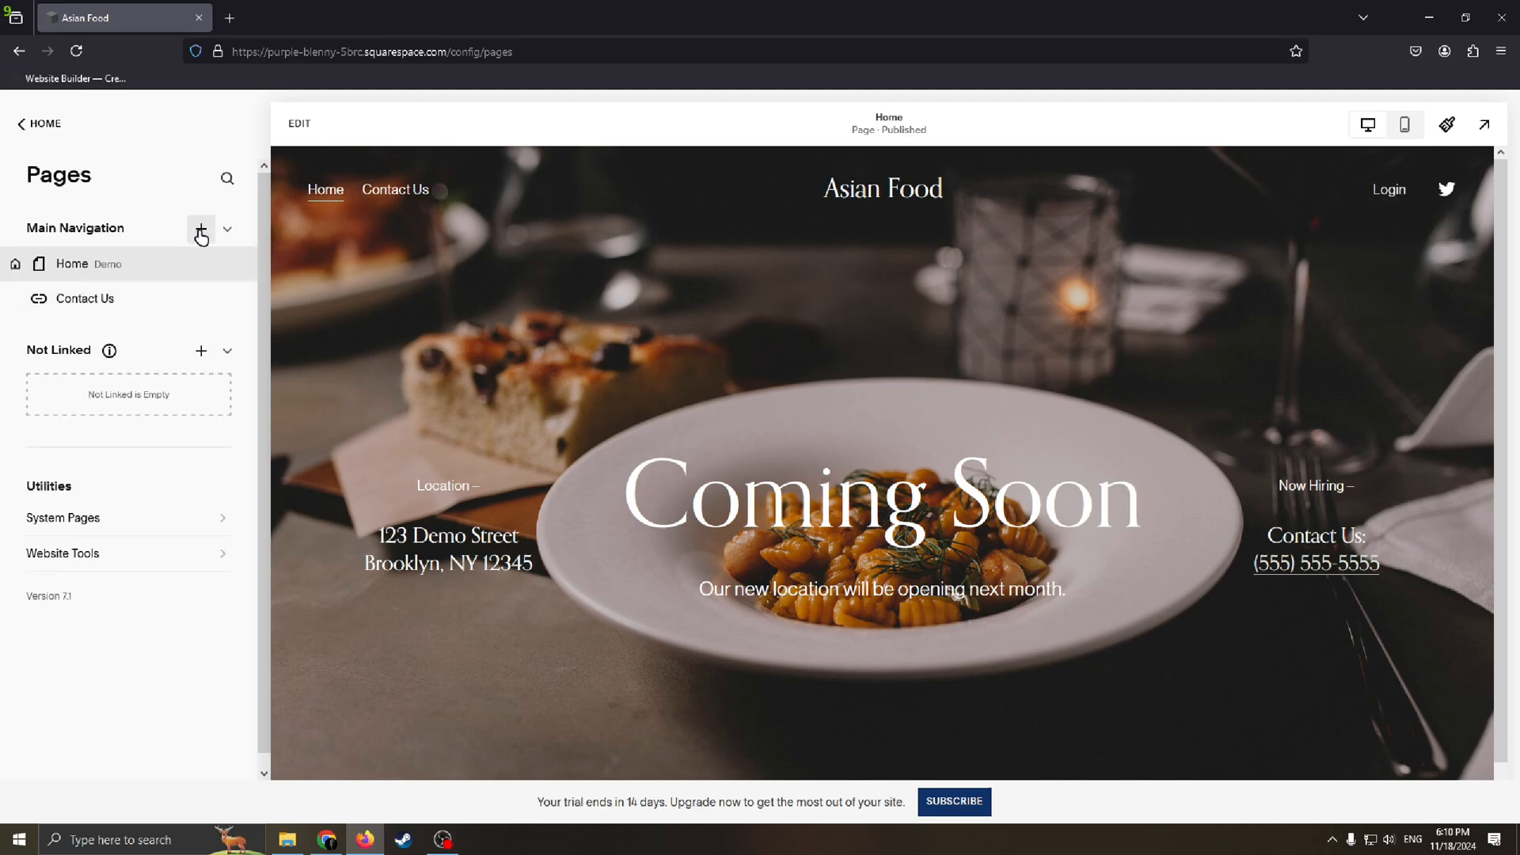
pyautogui.moveTo(186, 271); pyautogui.dragTo(163, 305)
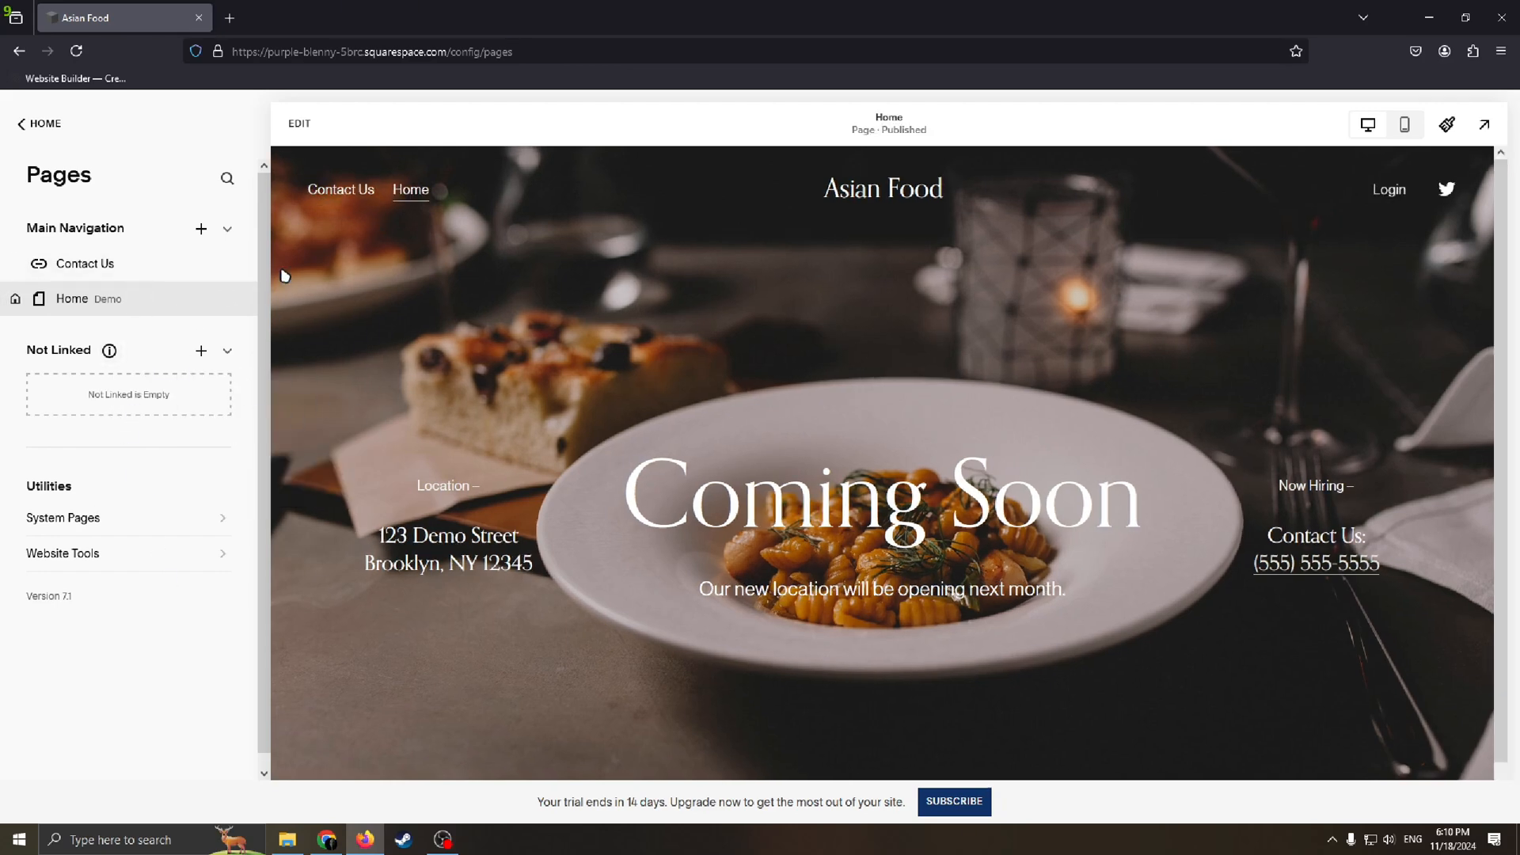
pyautogui.moveTo(95, 303); pyautogui.dragTo(113, 254)
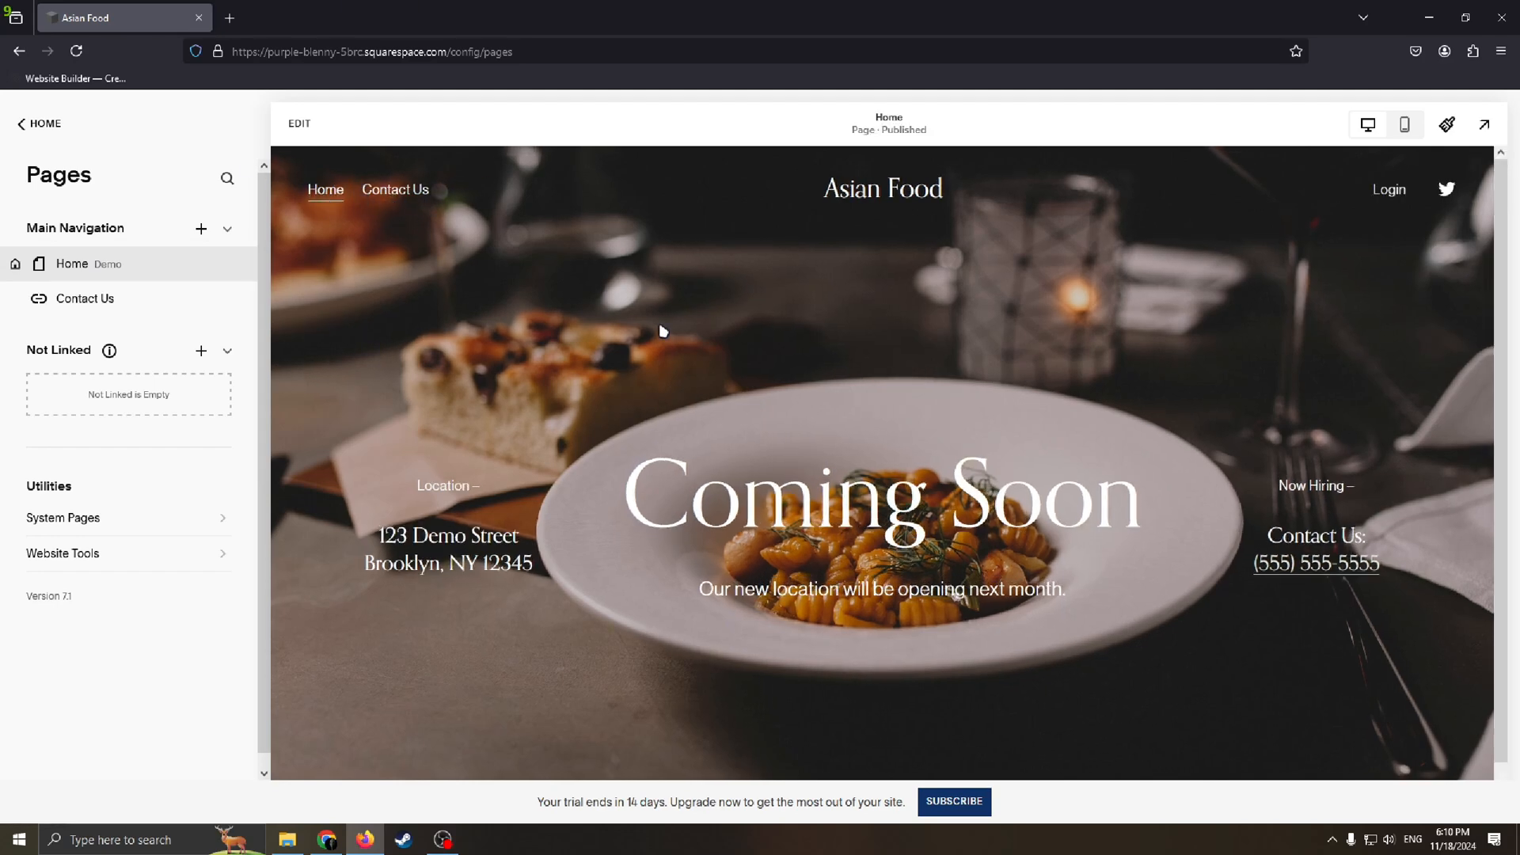
# Step: Leave the page list, reload the site and open its Site Styles
pyautogui.click(67, 130)
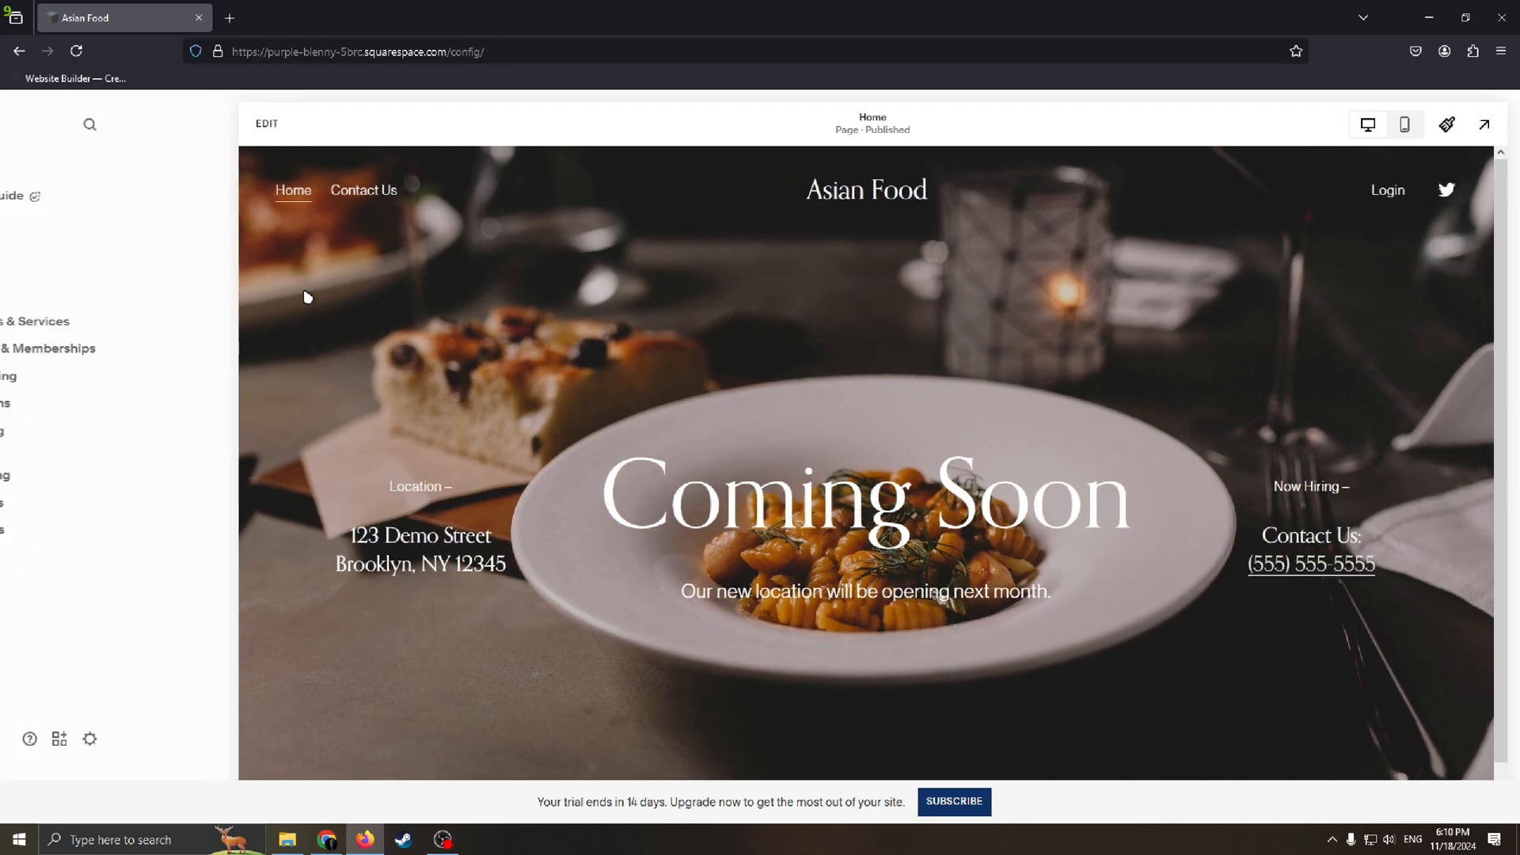
pyautogui.click(61, 275)
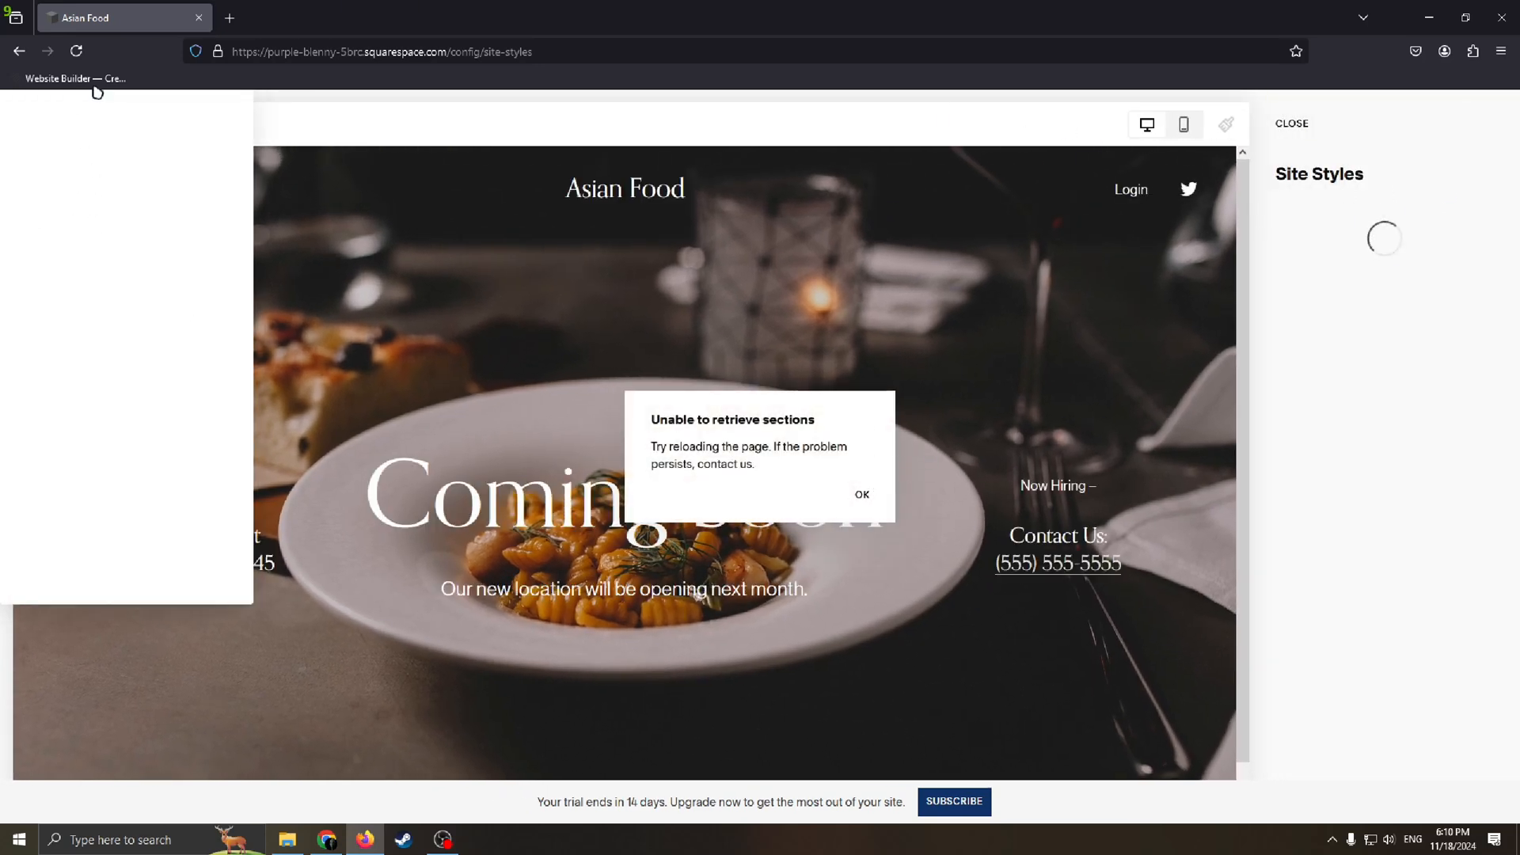
pyautogui.click(76, 51)
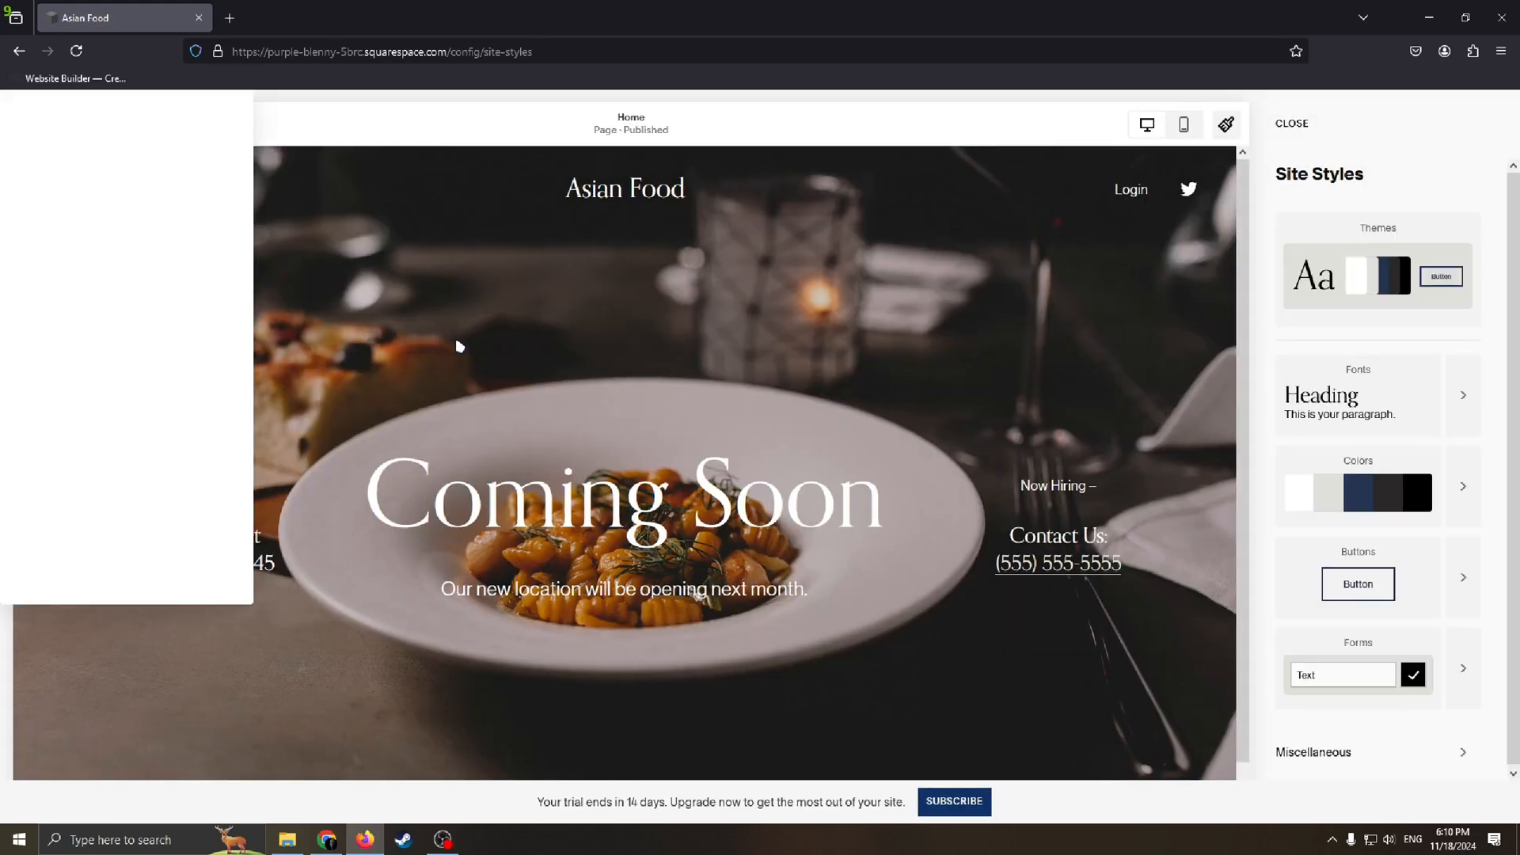
pyautogui.click(1304, 150)
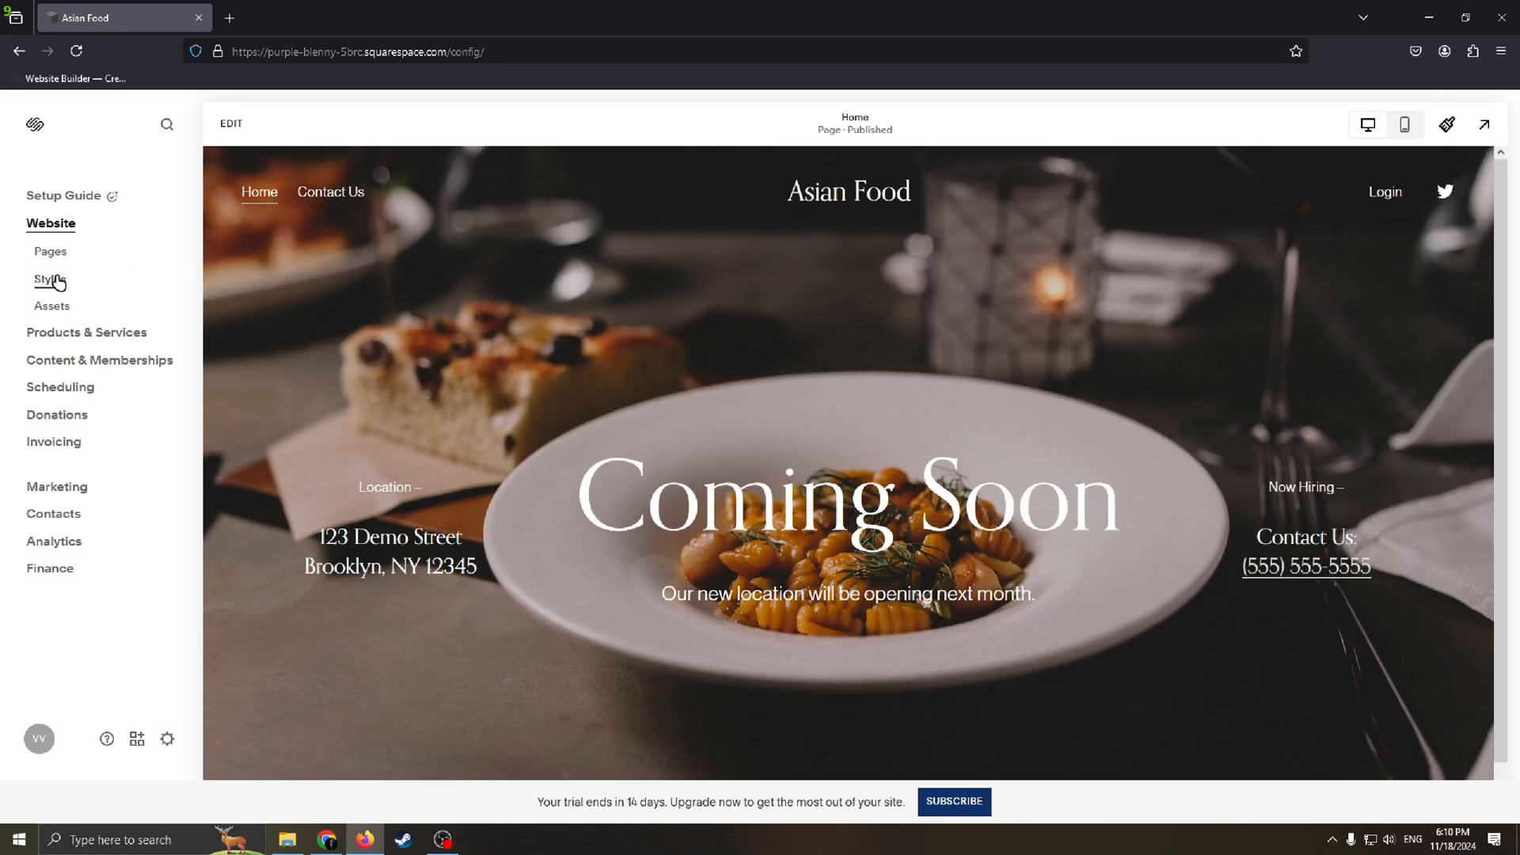
pyautogui.click(50, 279)
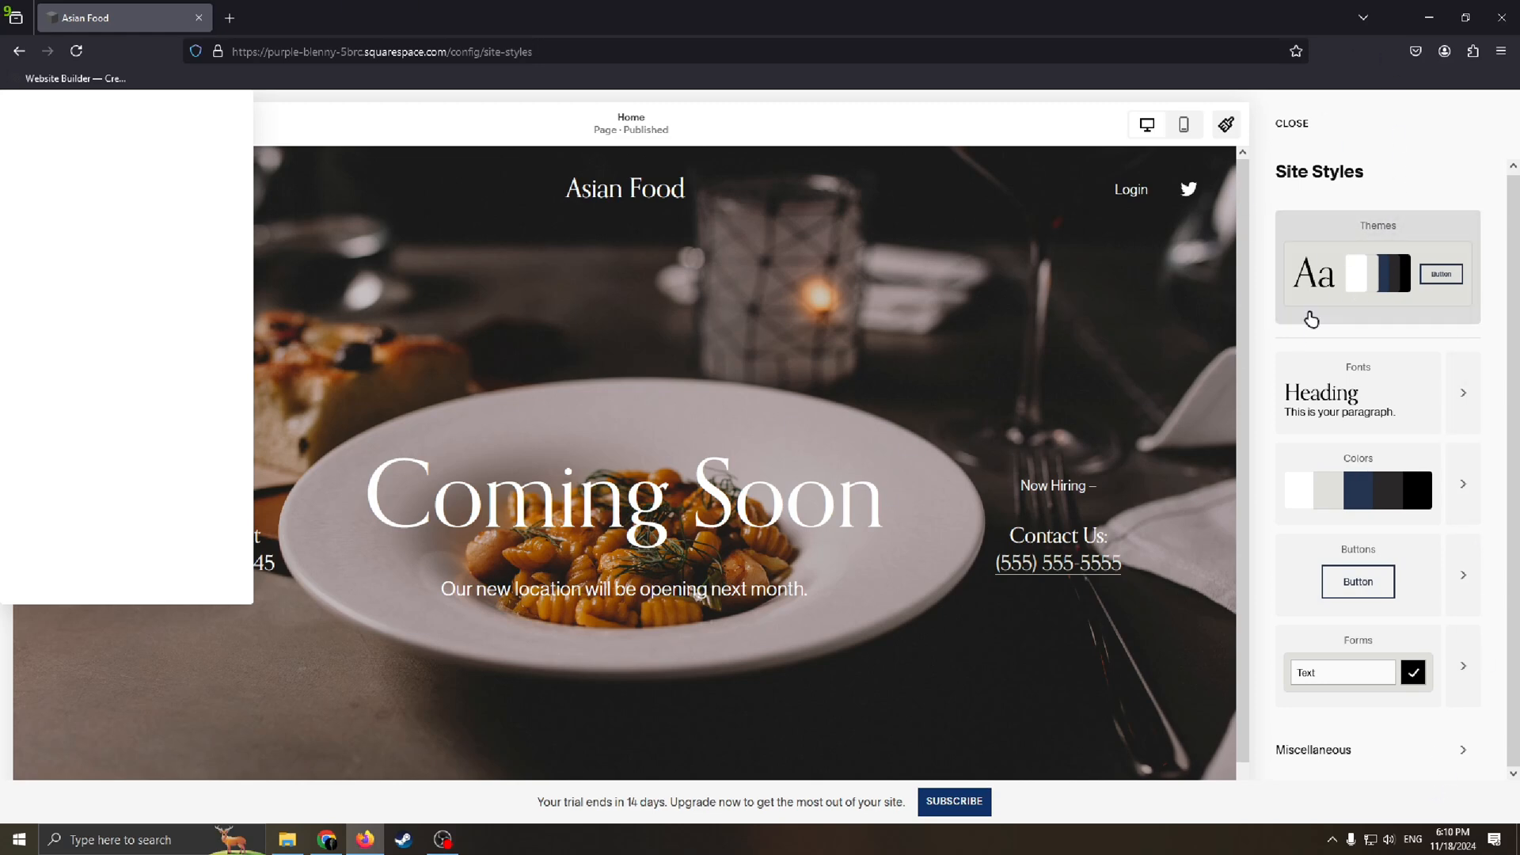
# Step: Apply the slate-blue Friendly theme to the site and view the recommended color palettes
pyautogui.click(1386, 286)
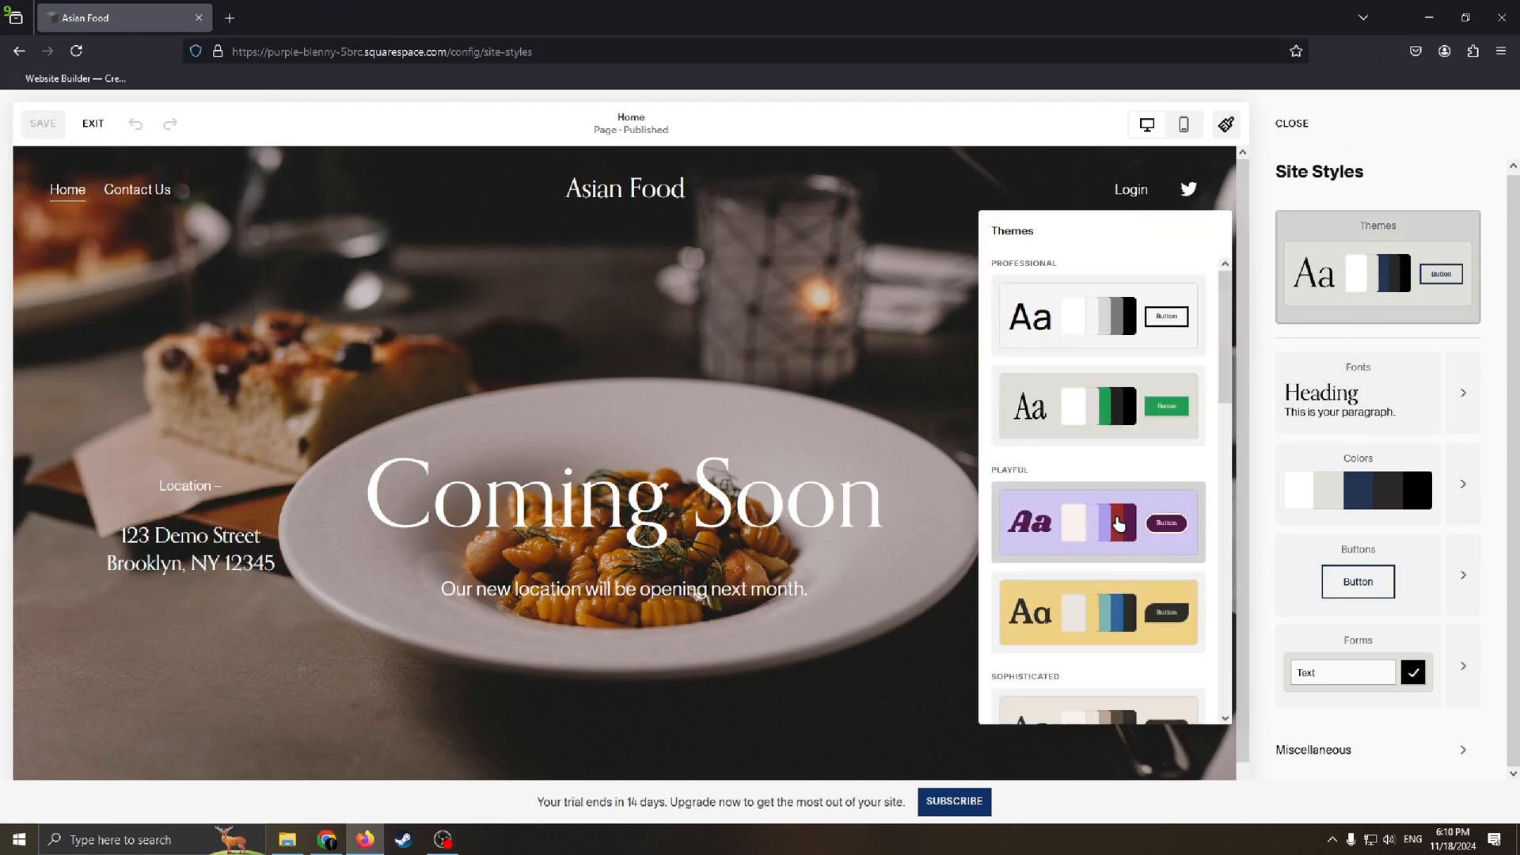
pyautogui.click(1154, 548)
pyautogui.scroll(-4, 985, 593)
pyautogui.click(1110, 554)
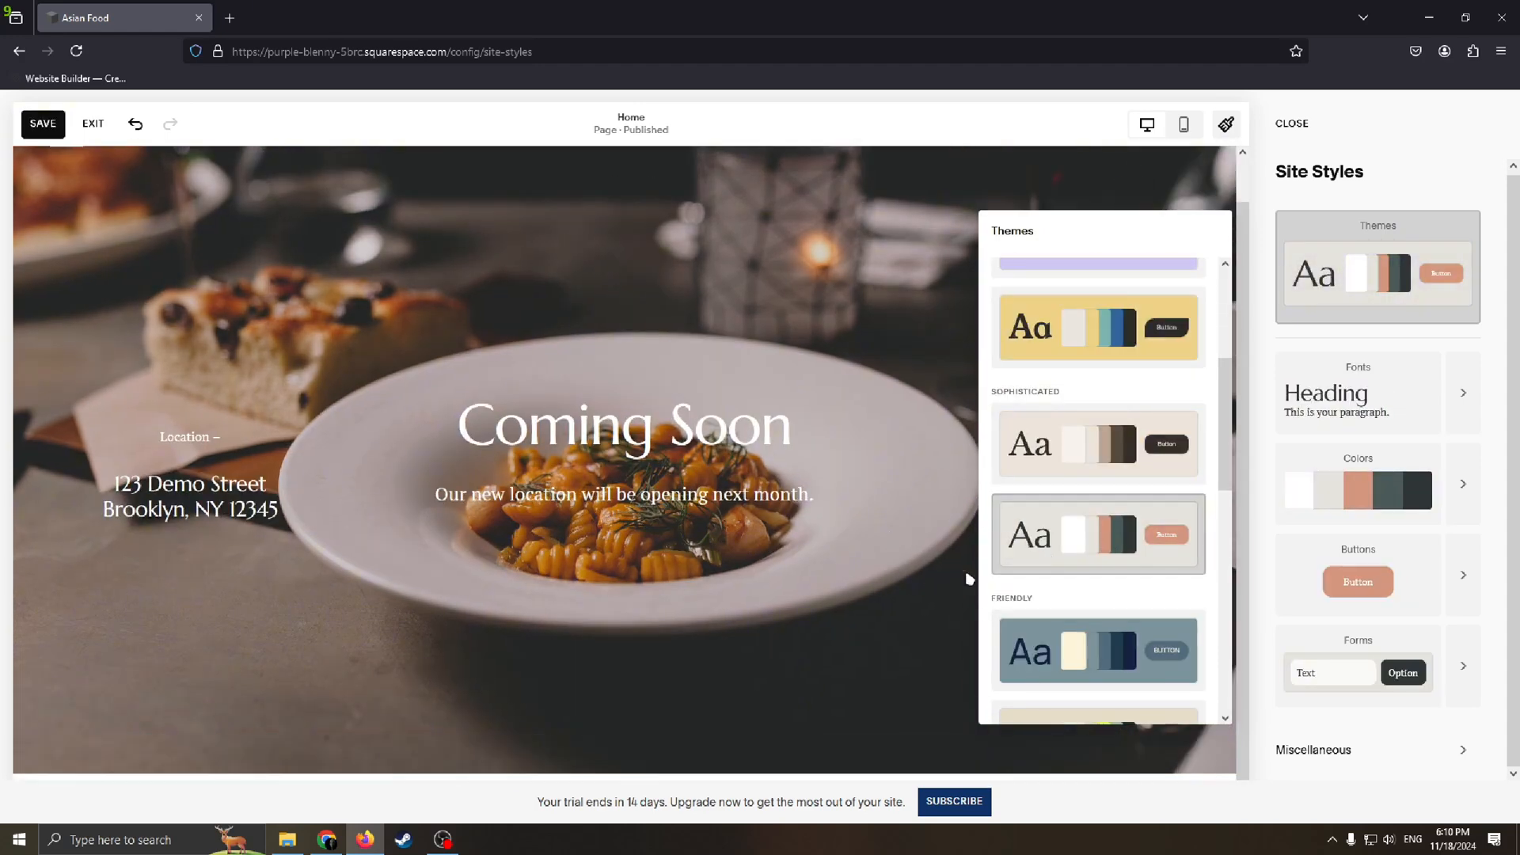
pyautogui.click(1067, 630)
pyautogui.click(1434, 482)
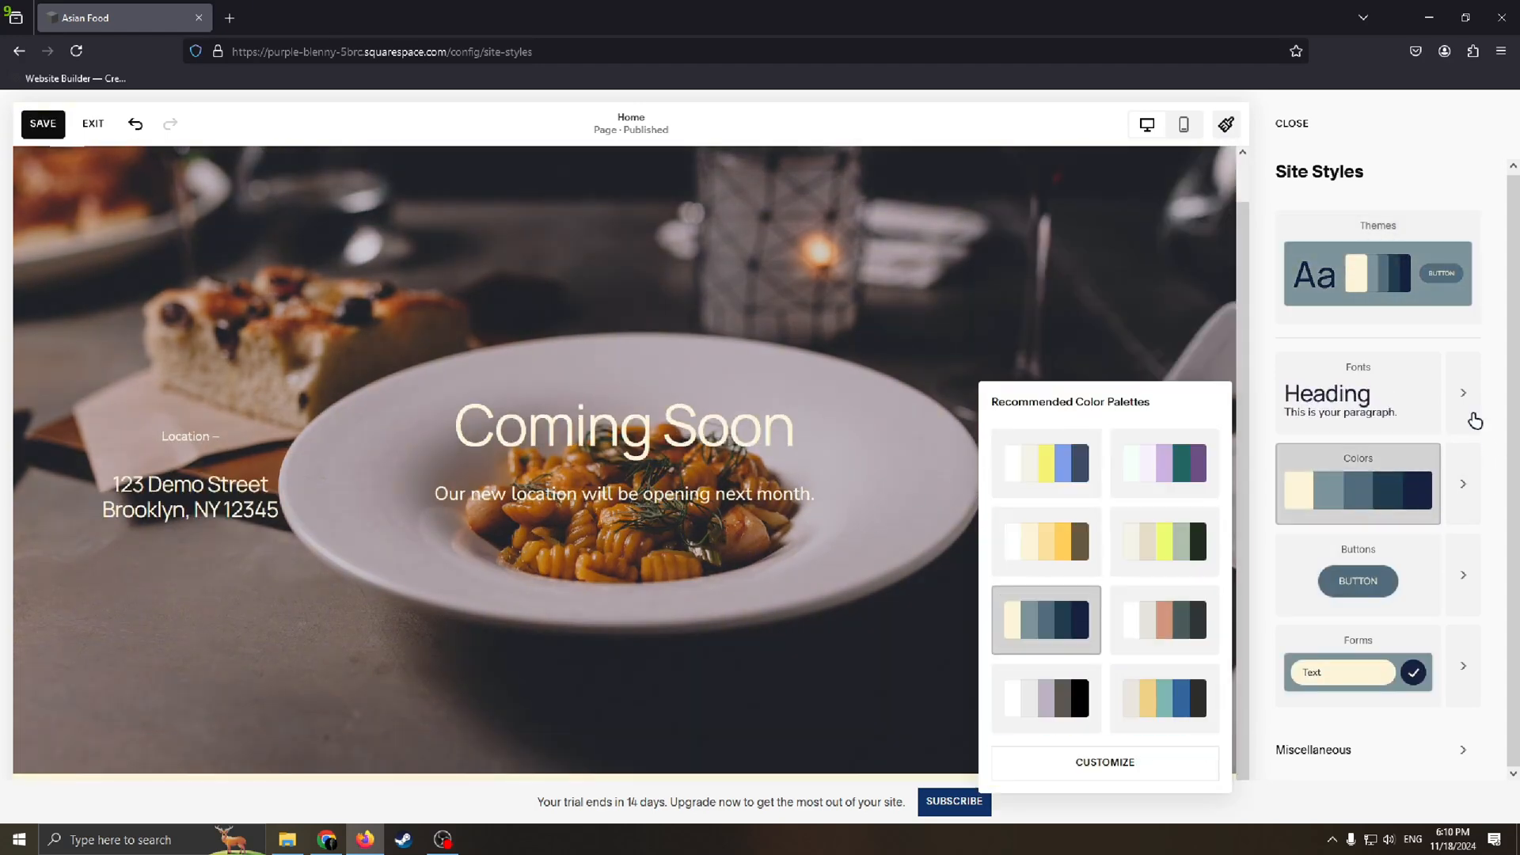
# Step: Try several recommended font packs and apply the one in the fourth row, first column
pyautogui.click(1411, 404)
pyautogui.click(1055, 520)
pyautogui.click(1157, 540)
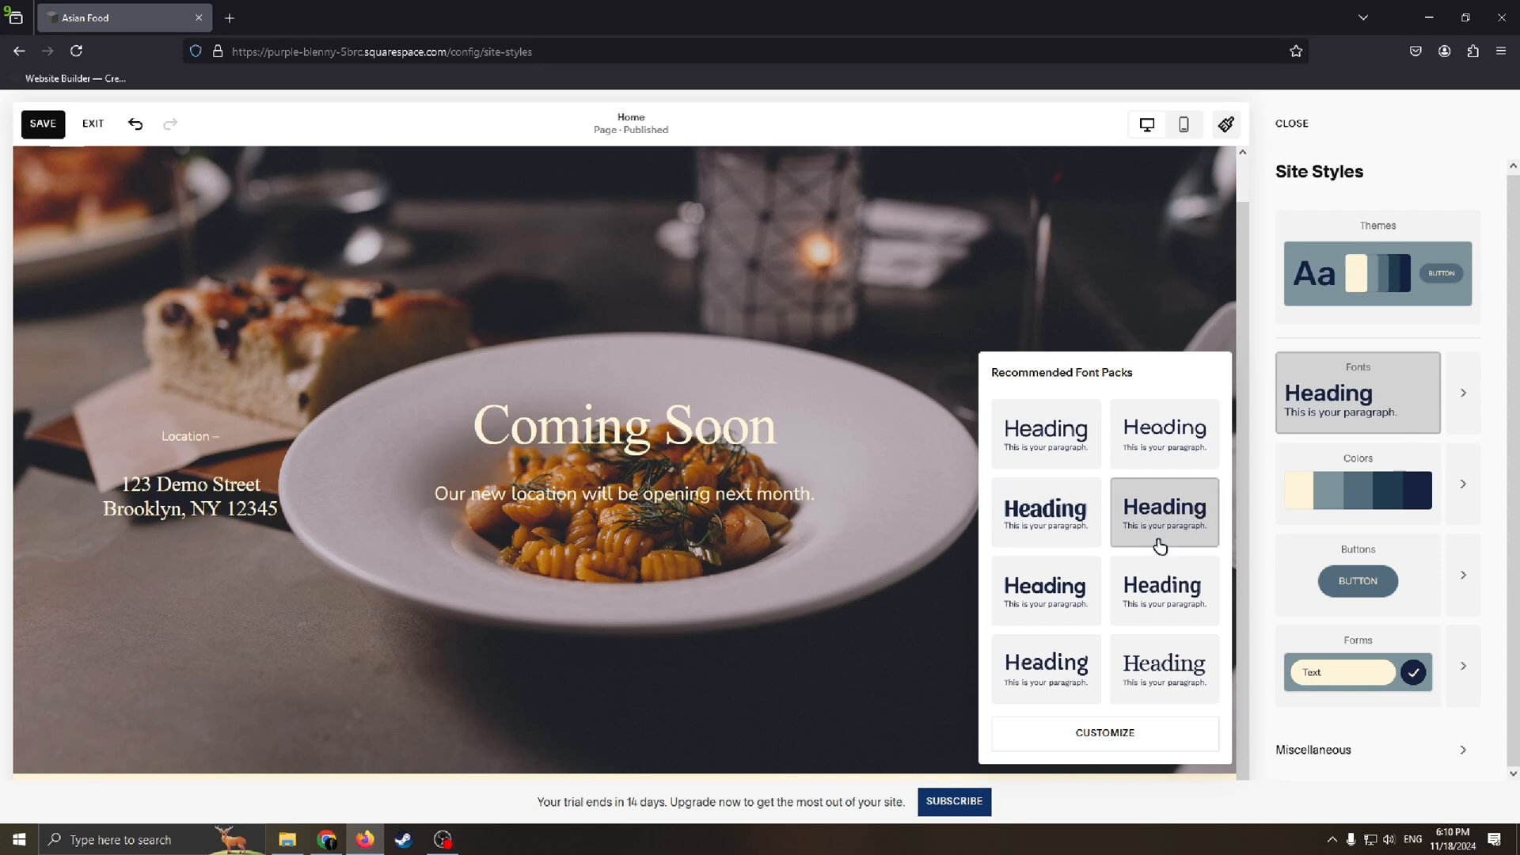
pyautogui.click(1079, 433)
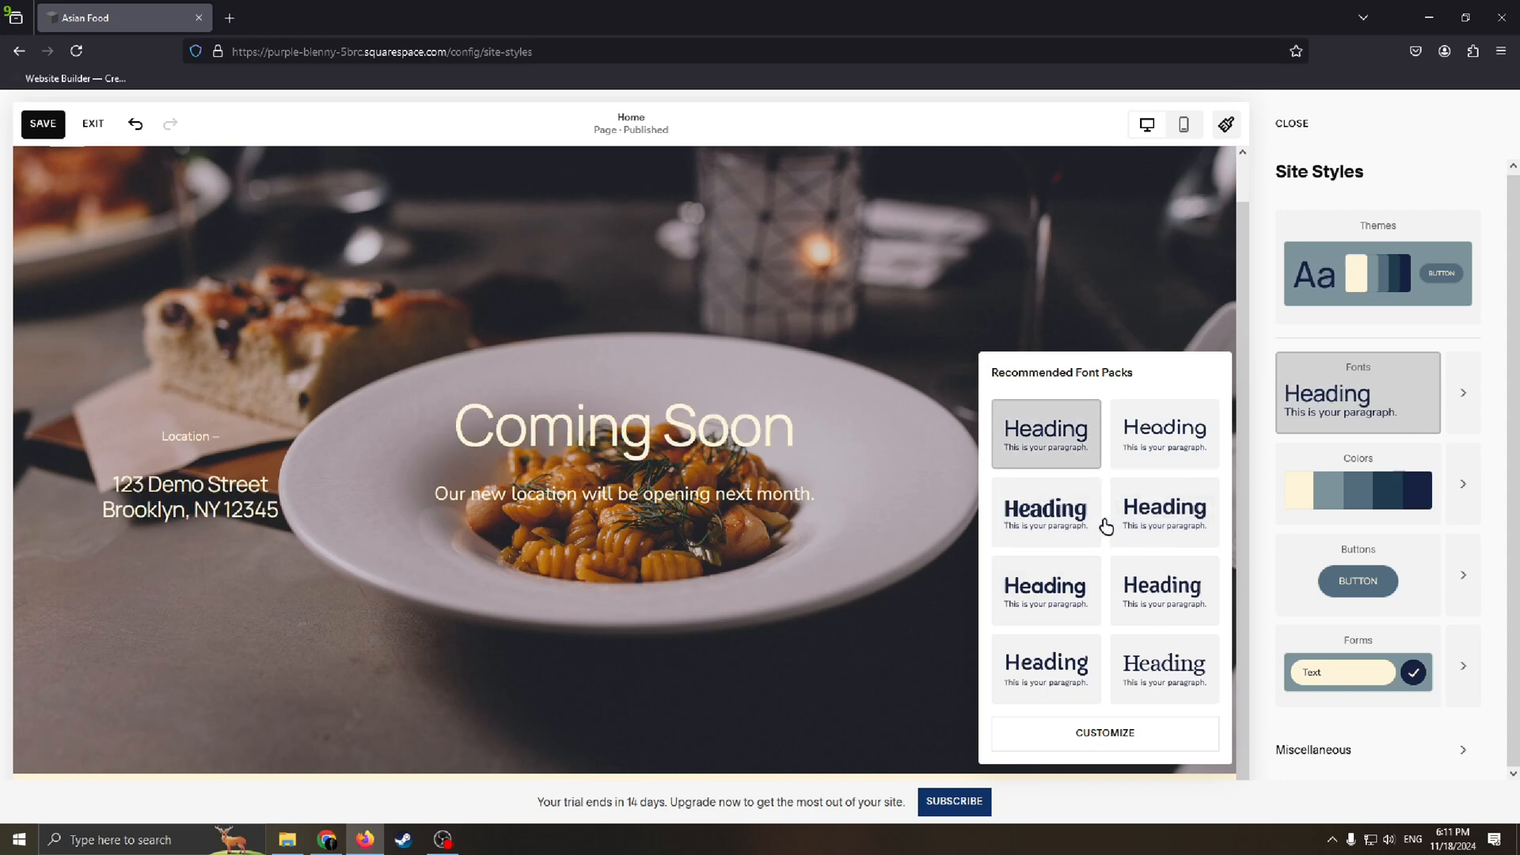
pyautogui.click(1049, 681)
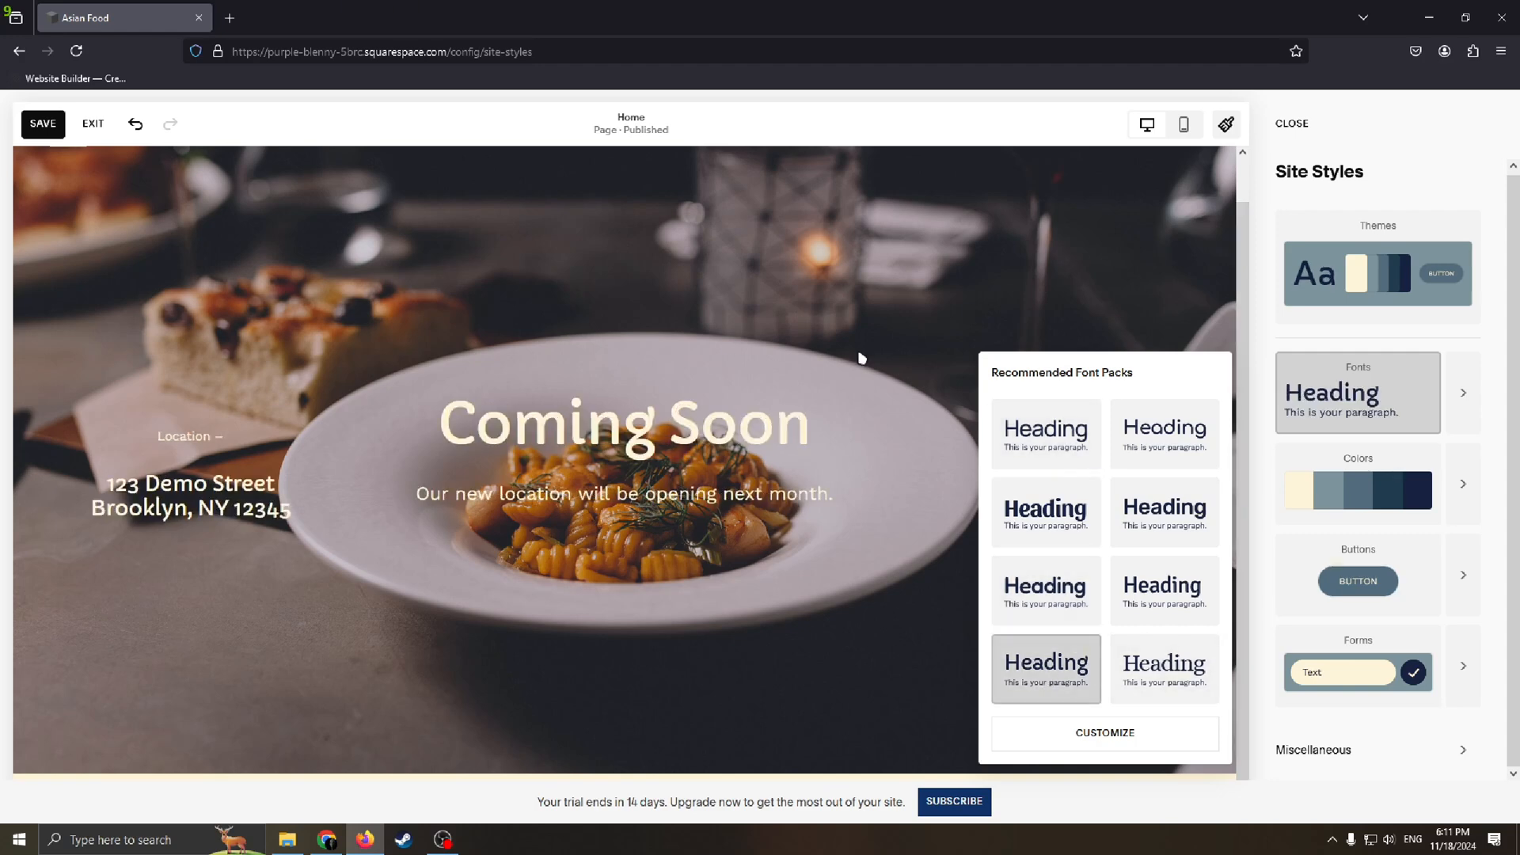
pyautogui.click(707, 375)
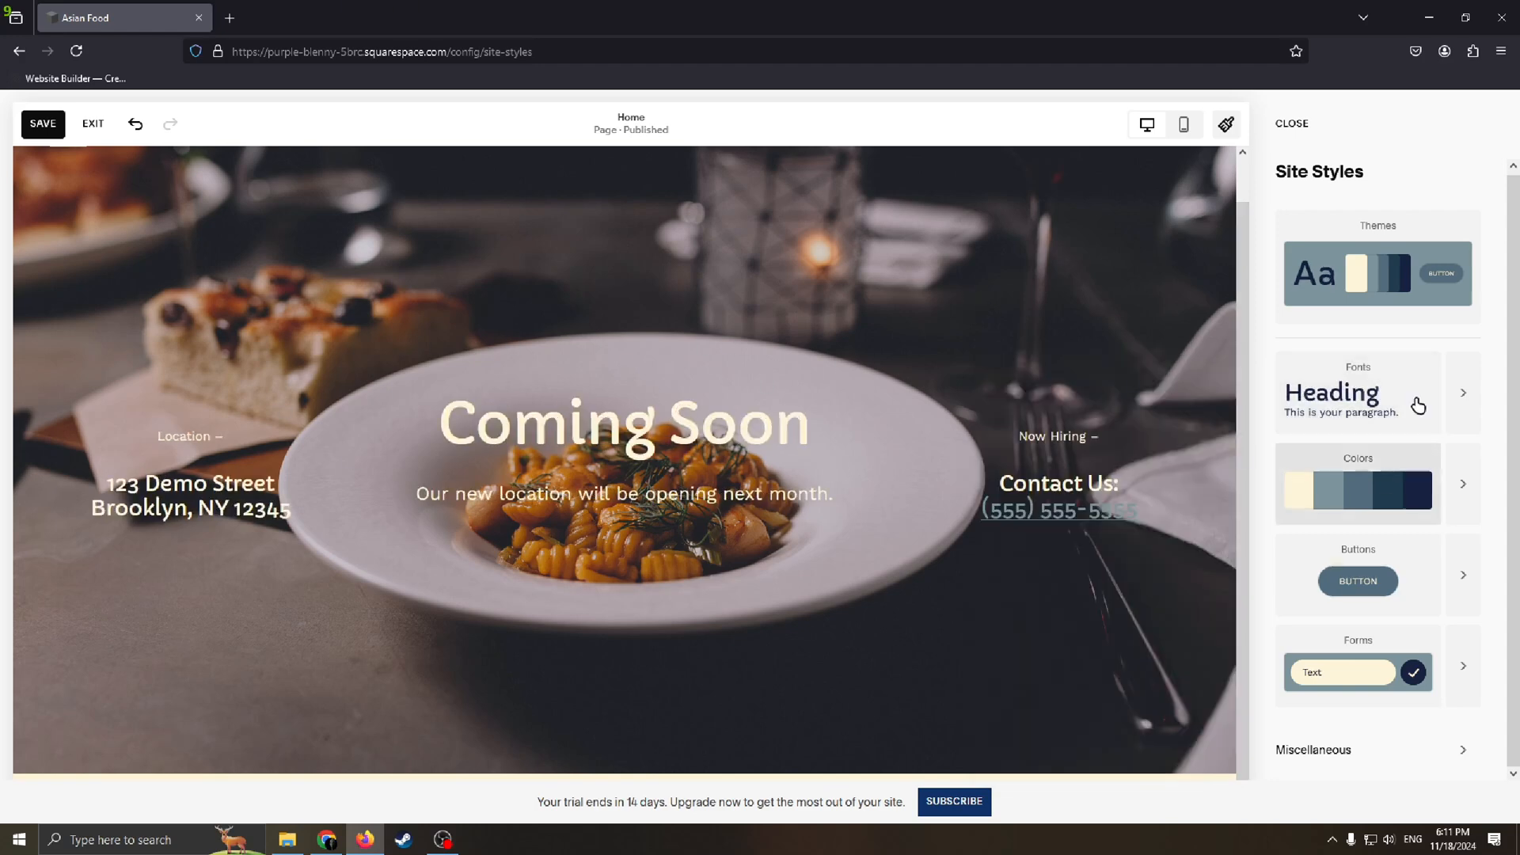
# Step: Close the site styles and exit page editing, saving the theme and font changes
pyautogui.click(1291, 125)
pyautogui.scroll(1, 63, 214)
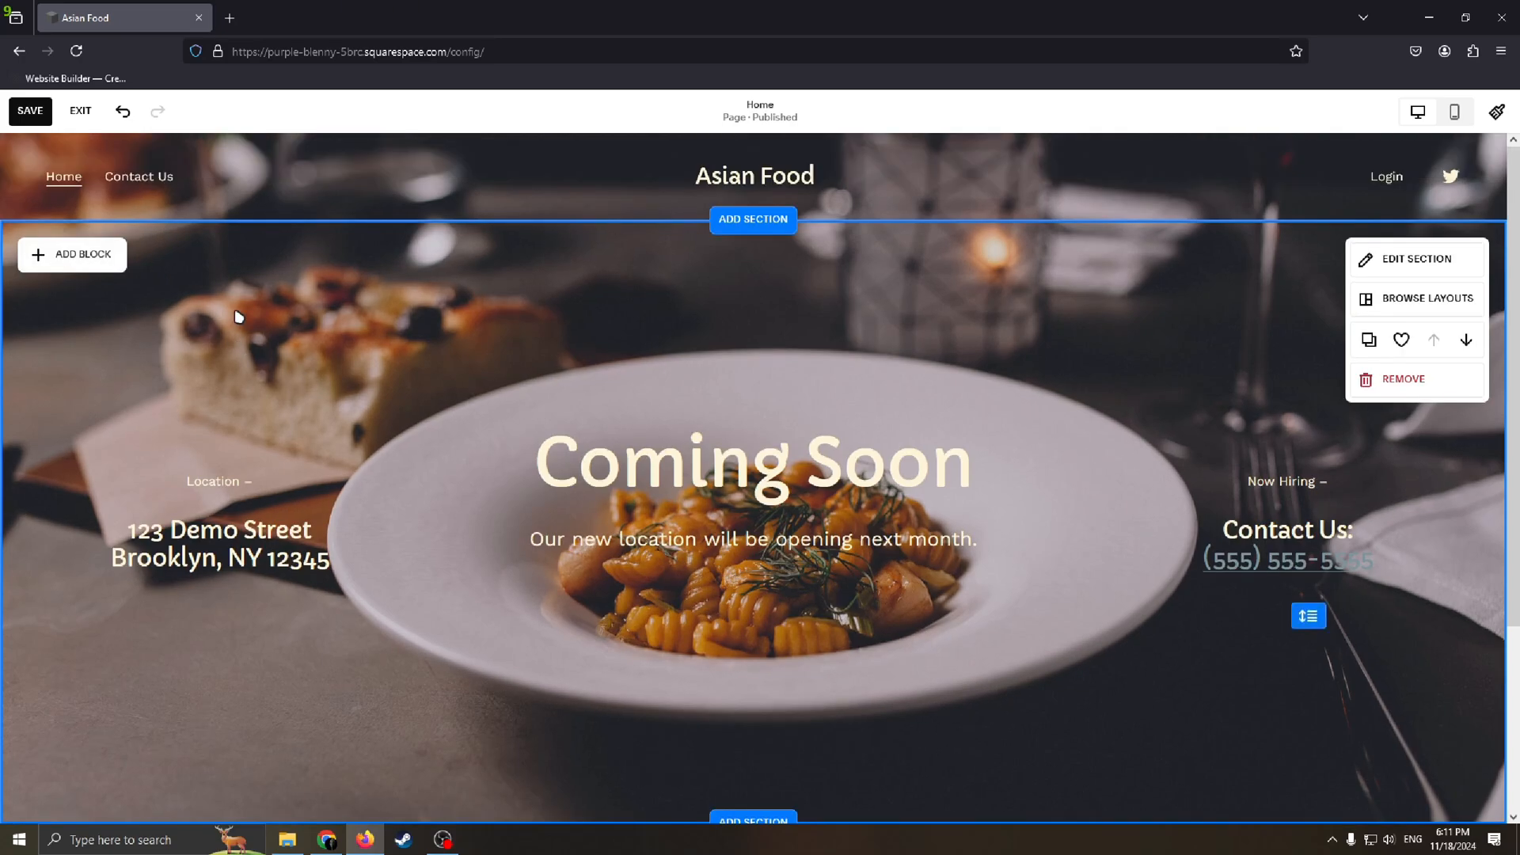
pyautogui.click(80, 111)
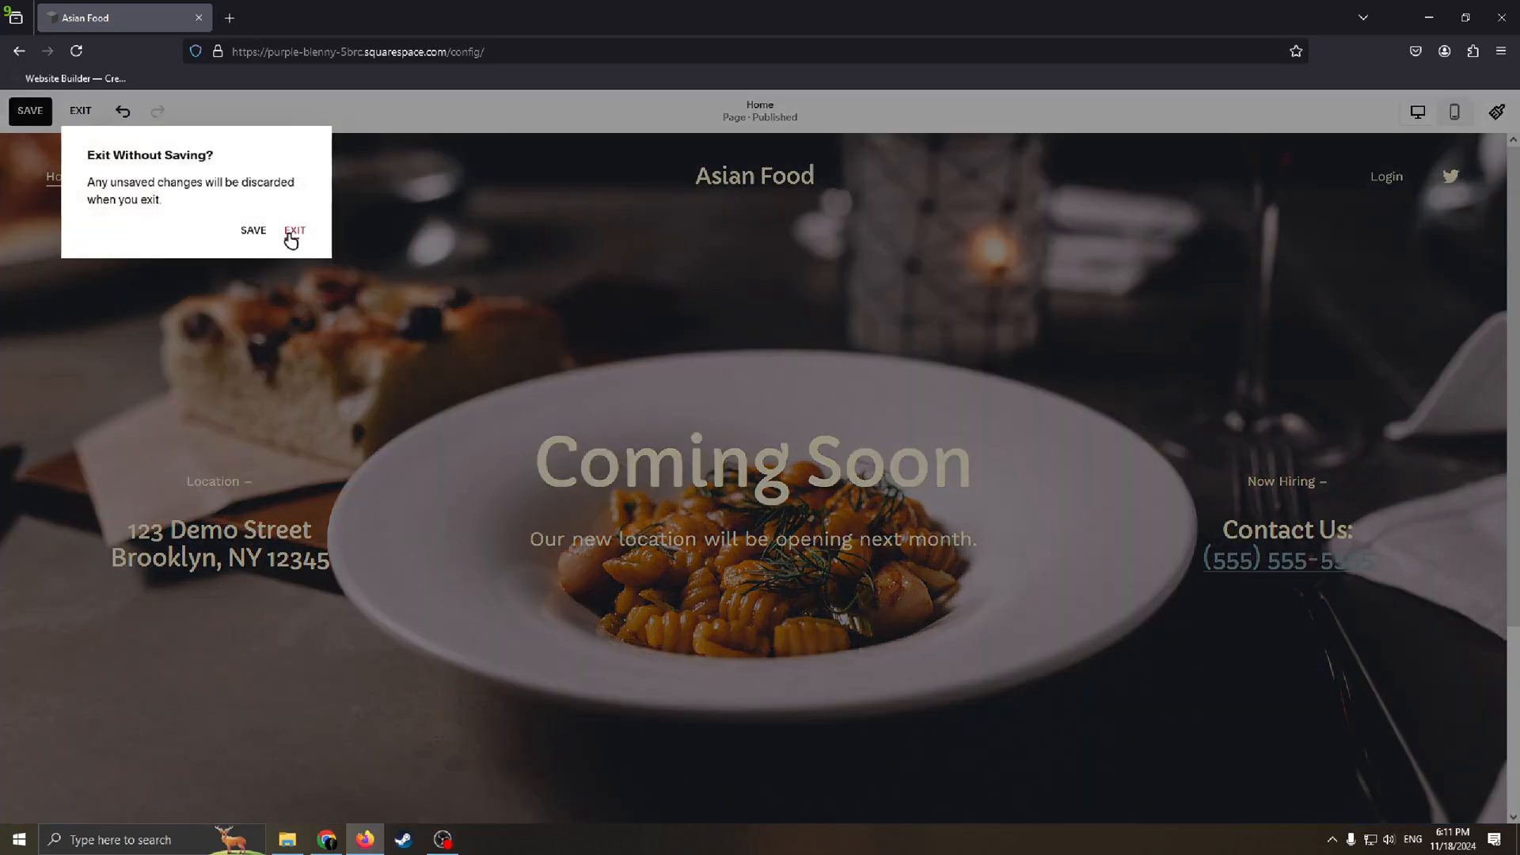
pyautogui.click(253, 231)
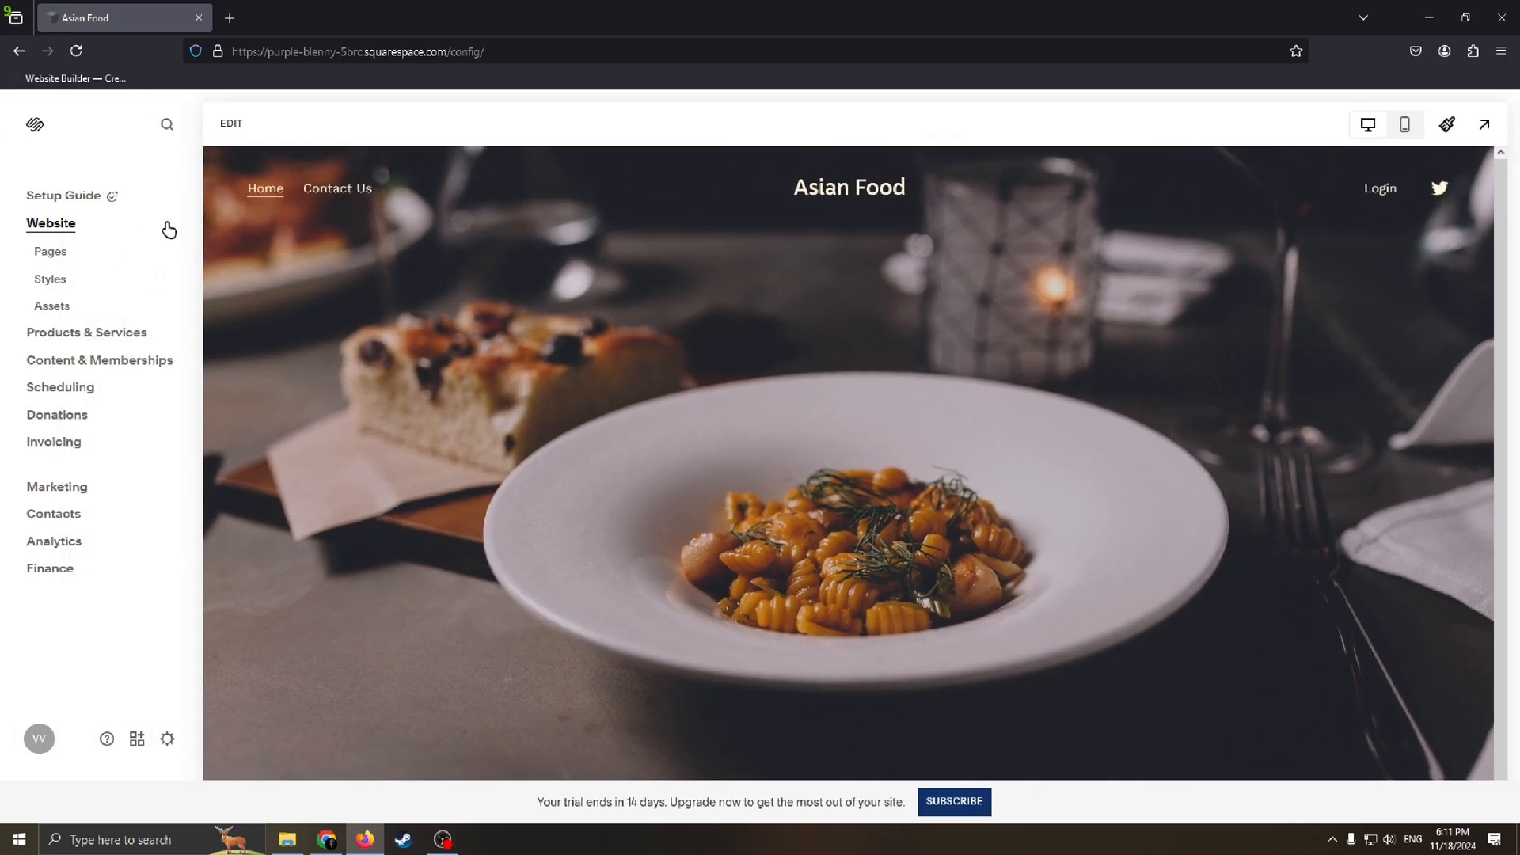
# Step: Open the Home page for editing and add a blank section above the Coming Soon section
pyautogui.click(230, 124)
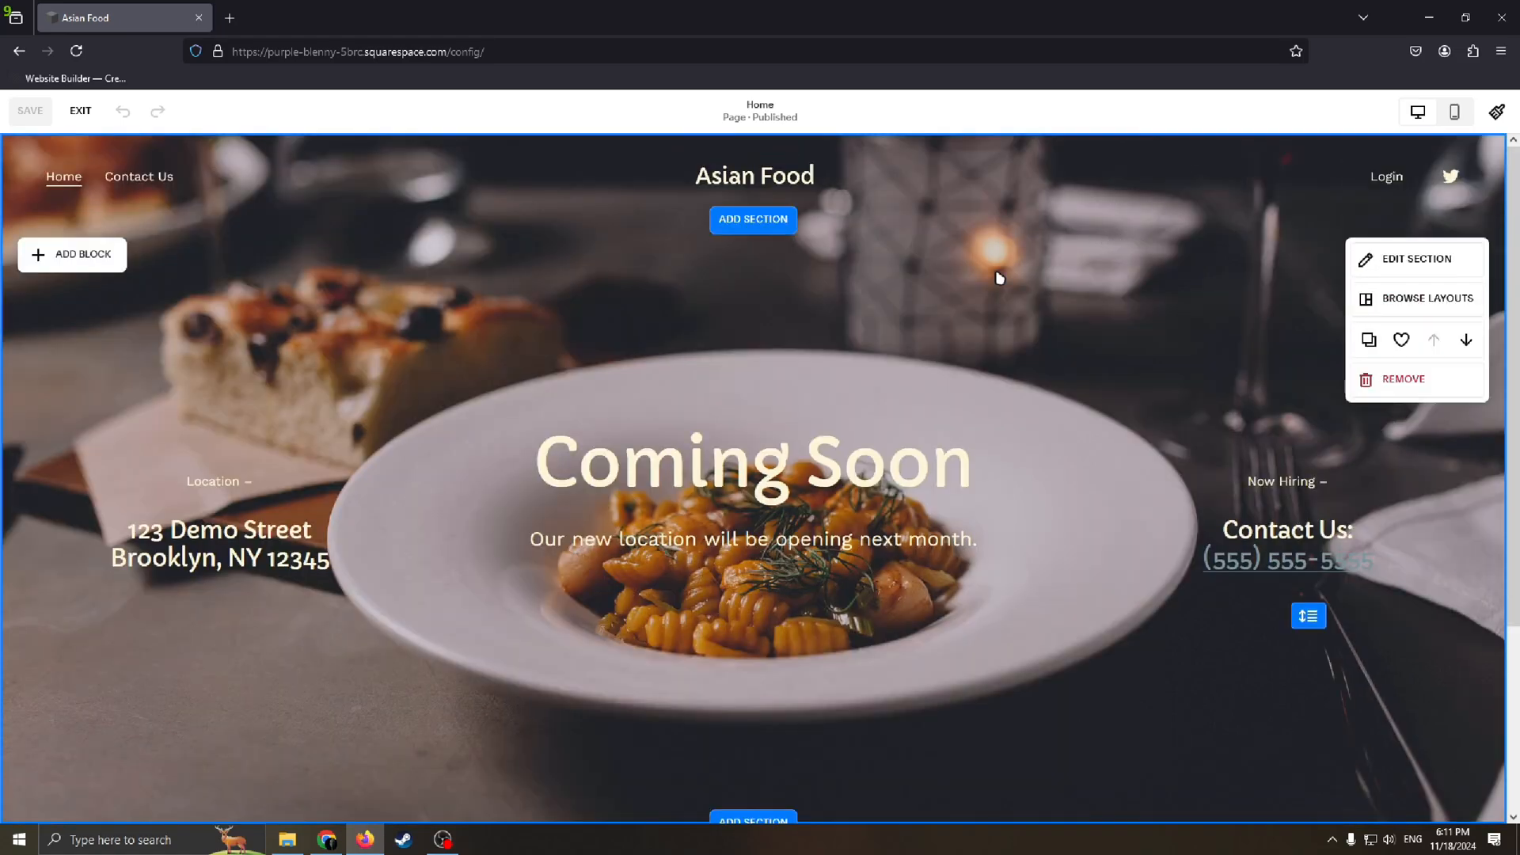
pyautogui.scroll(-3, 859, 333)
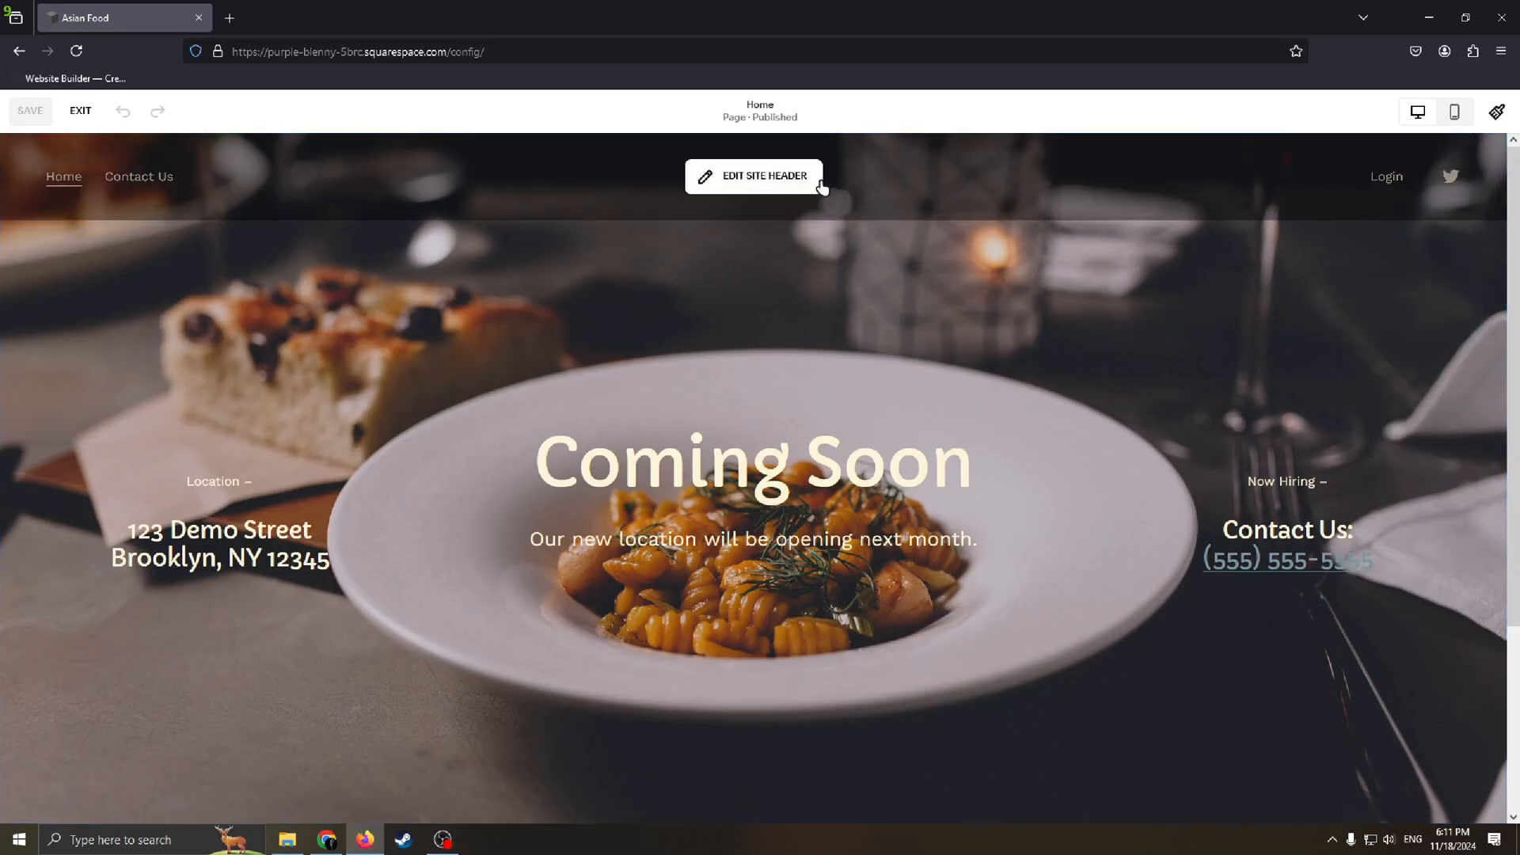
pyautogui.scroll(3, 759, 622)
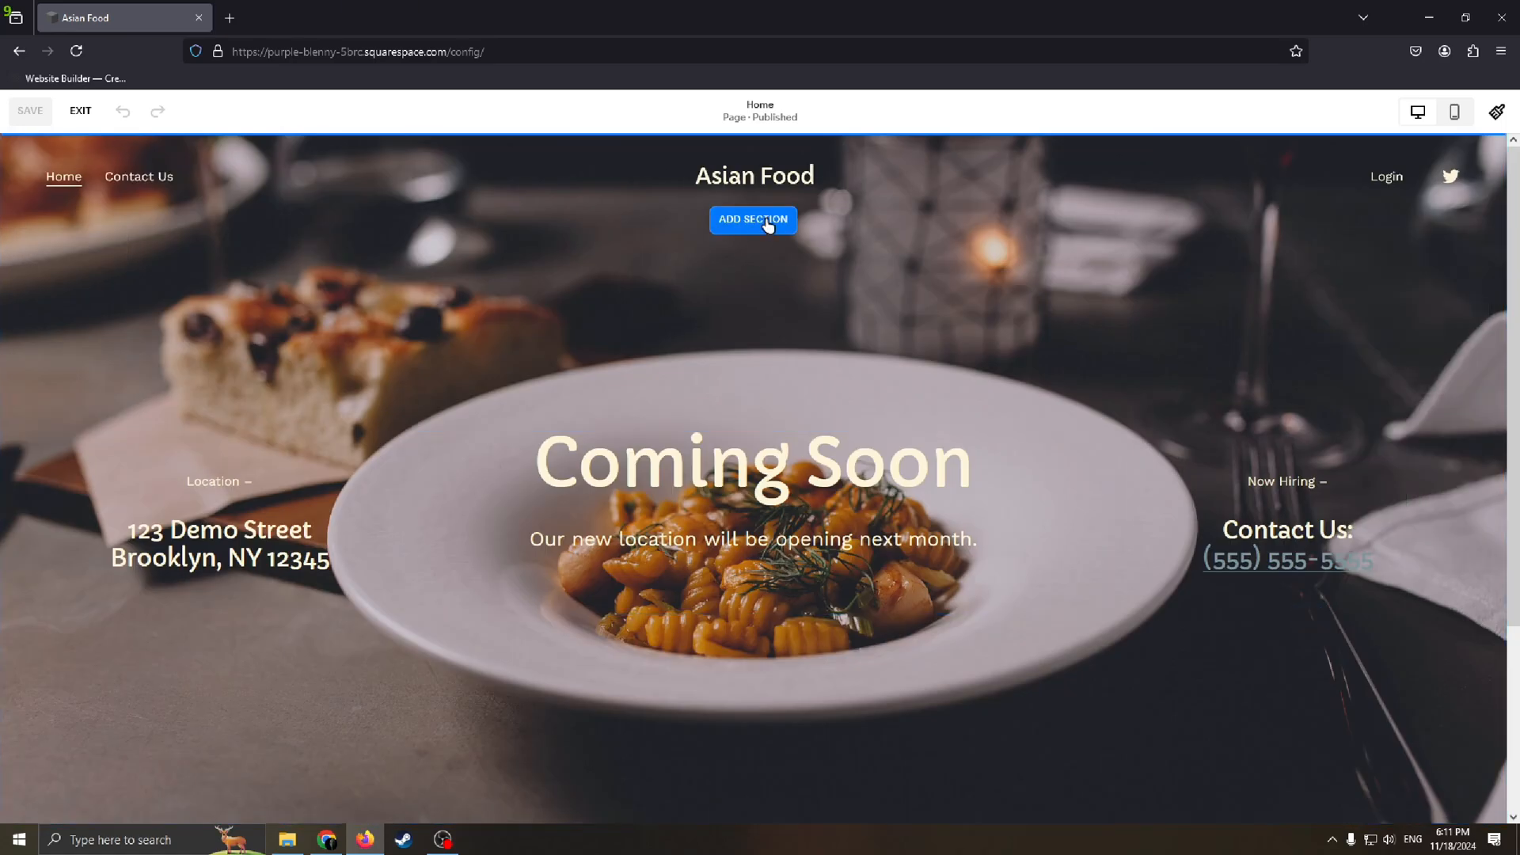
pyautogui.click(769, 222)
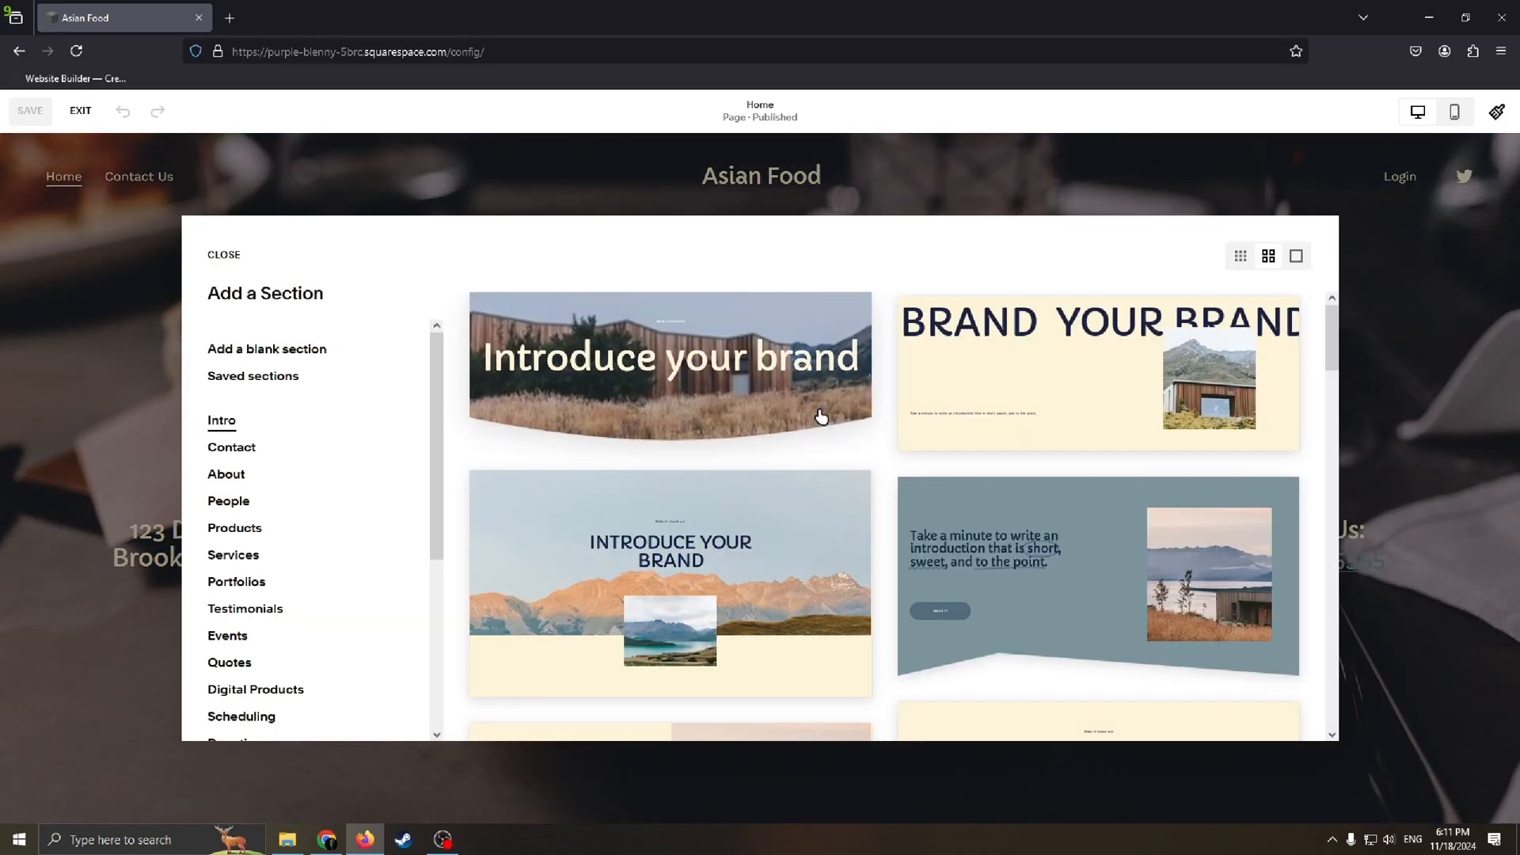
pyautogui.scroll(-2, 286, 463)
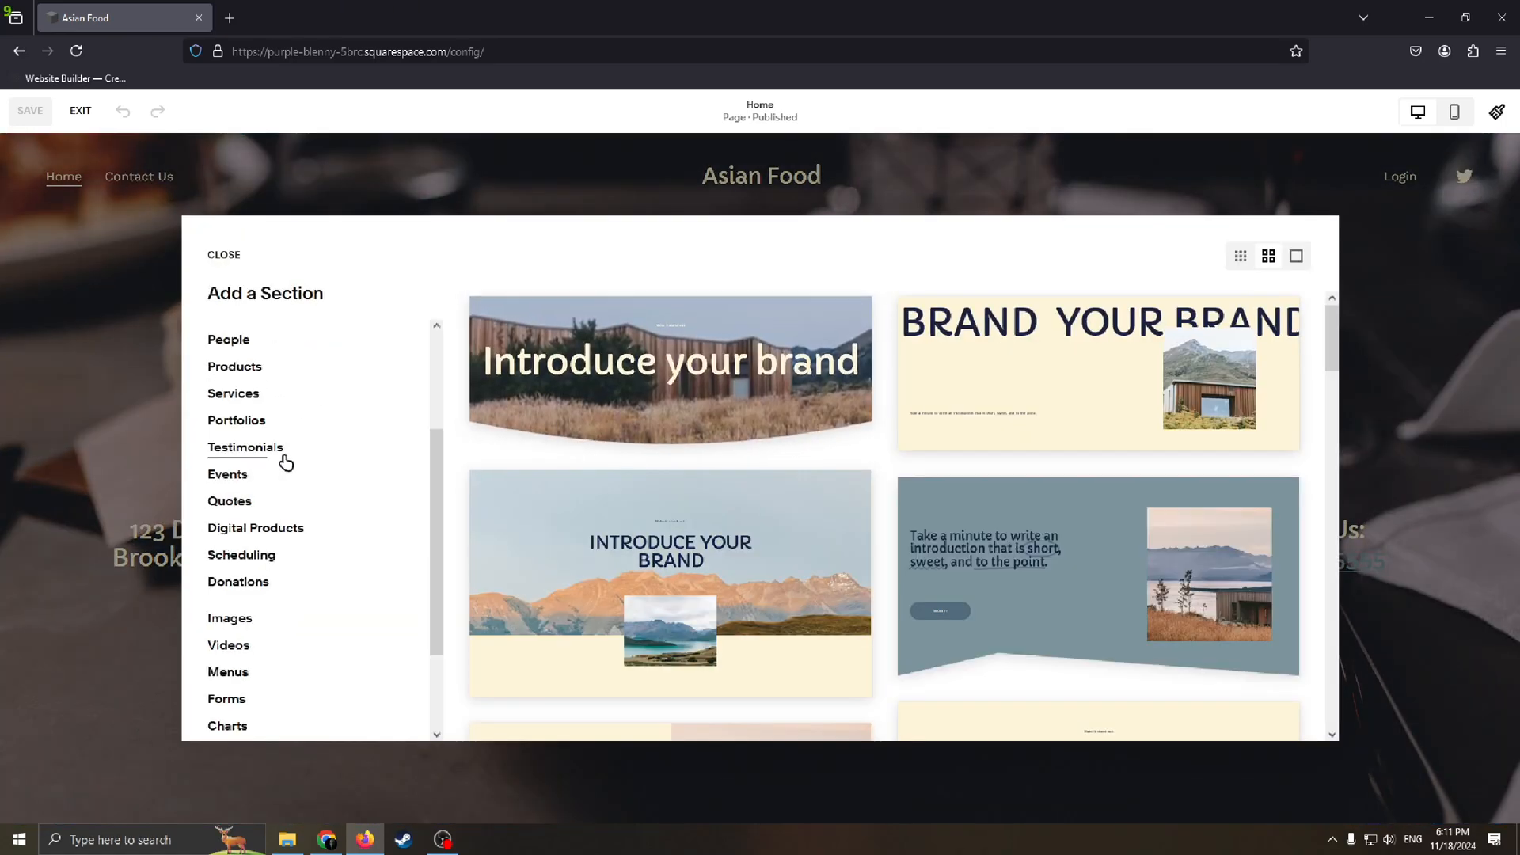
pyautogui.click(238, 478)
pyautogui.scroll(2, 308, 492)
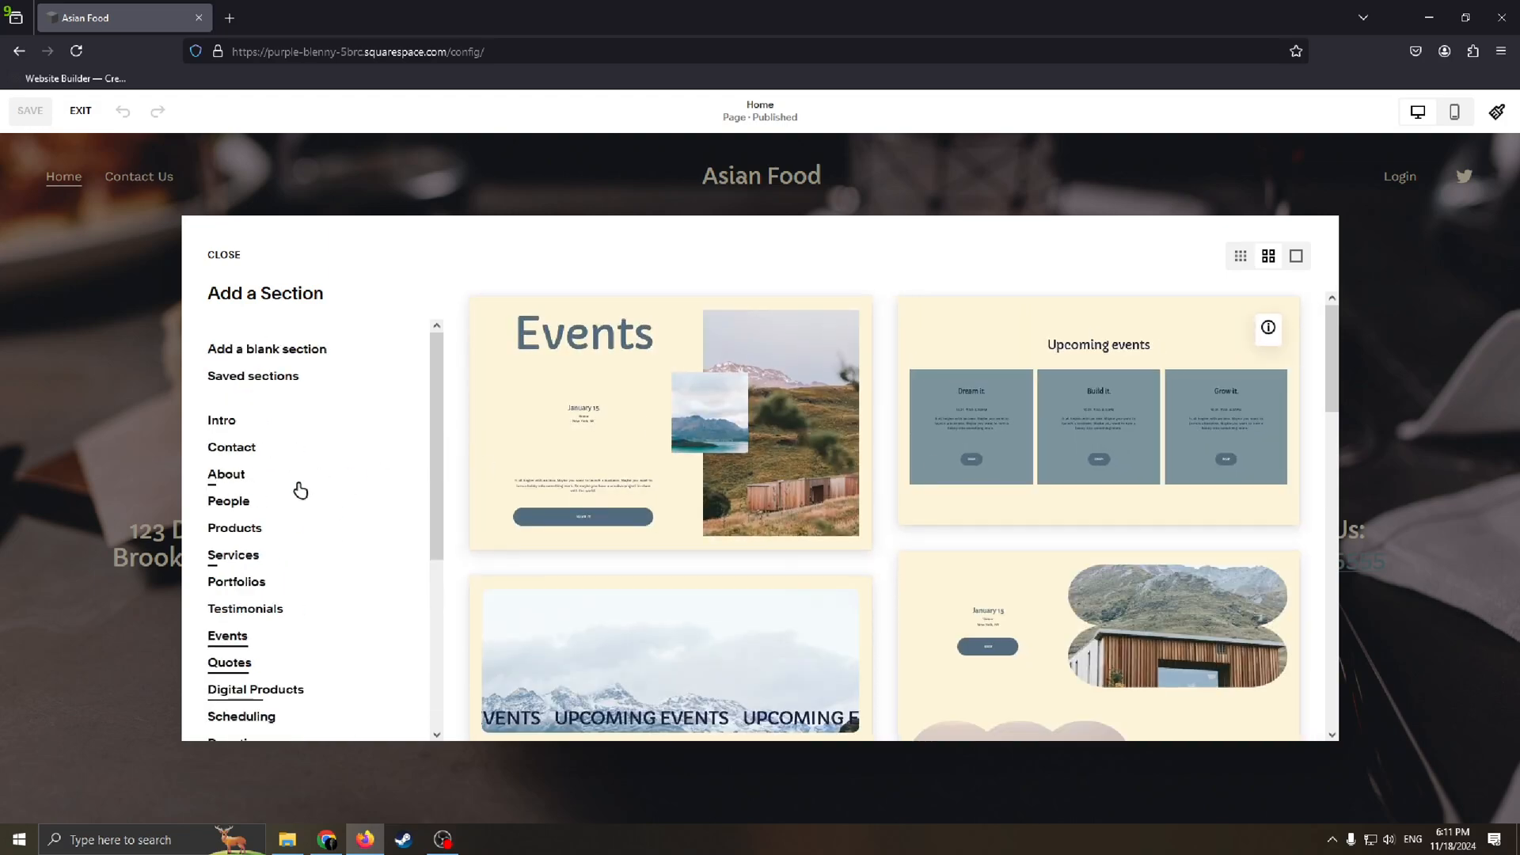
pyautogui.click(263, 358)
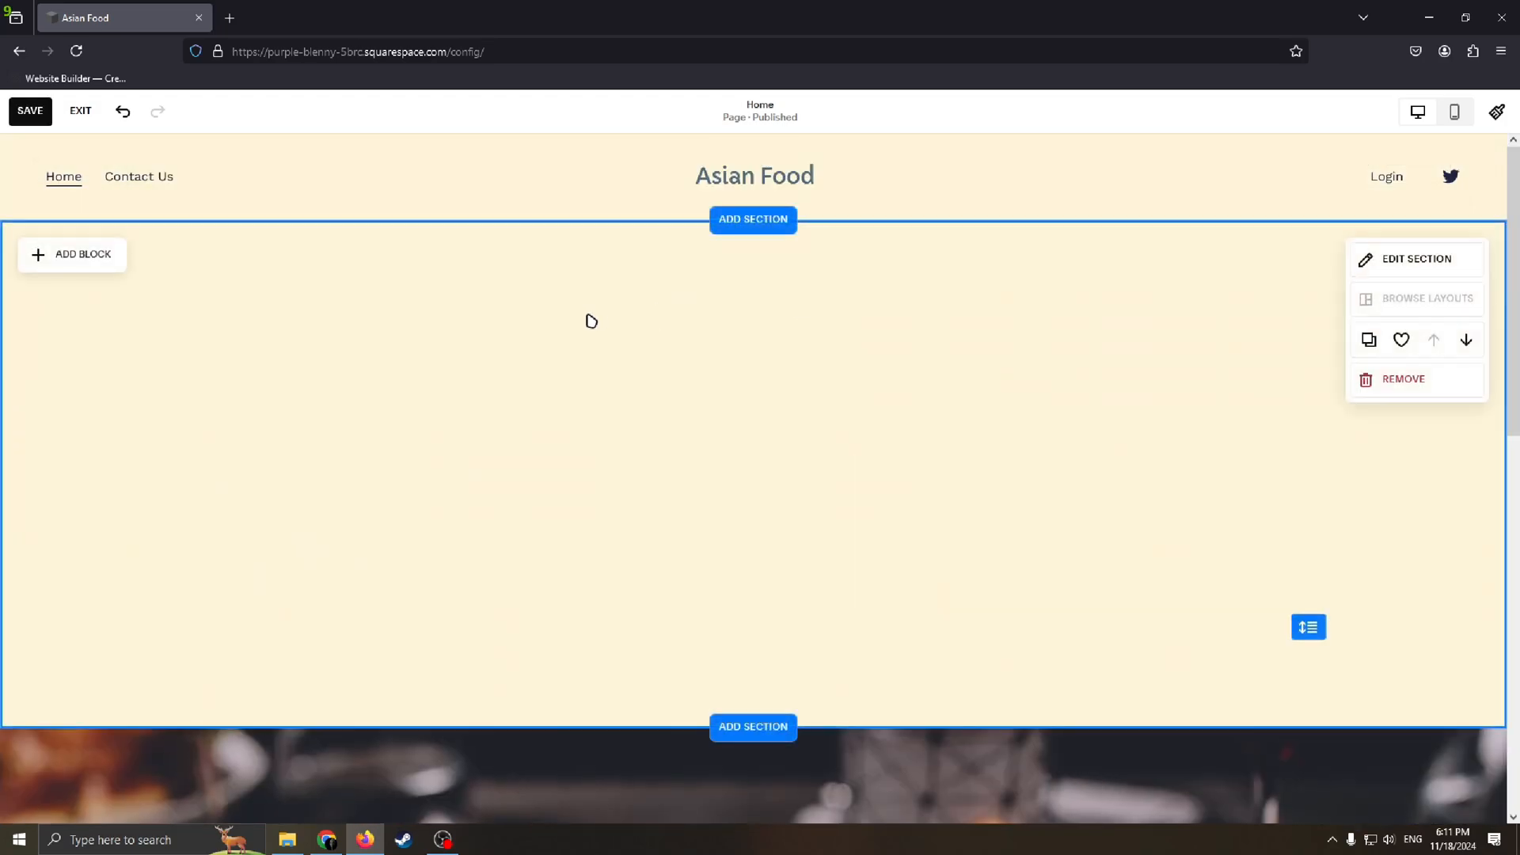
# Step: Move the Coming Soon section up above the blank section
pyautogui.scroll(-5, 841, 487)
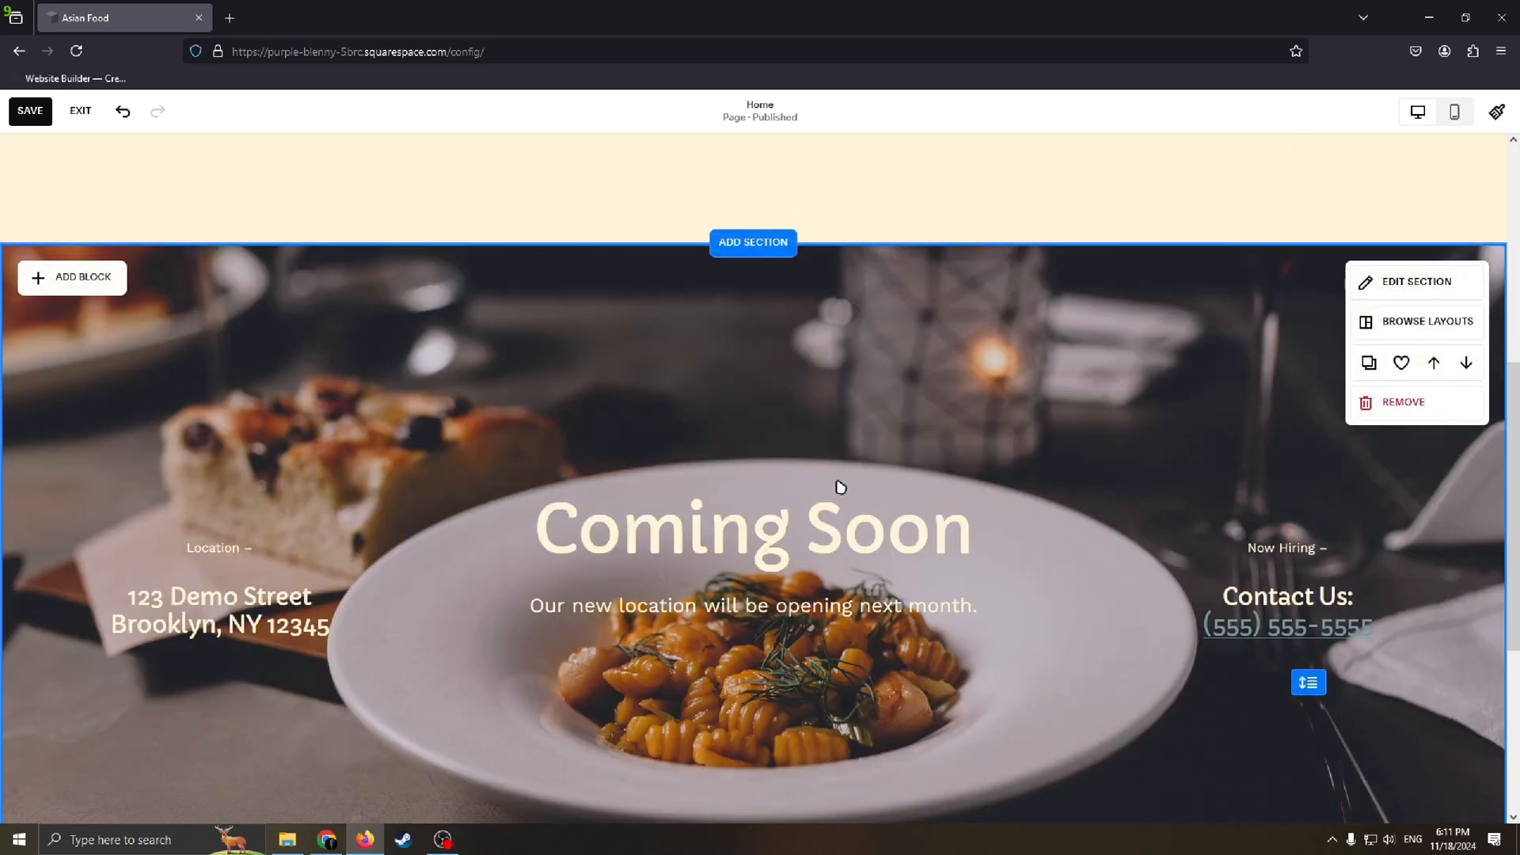
pyautogui.scroll(-4, 1164, 407)
pyautogui.scroll(5, 1148, 428)
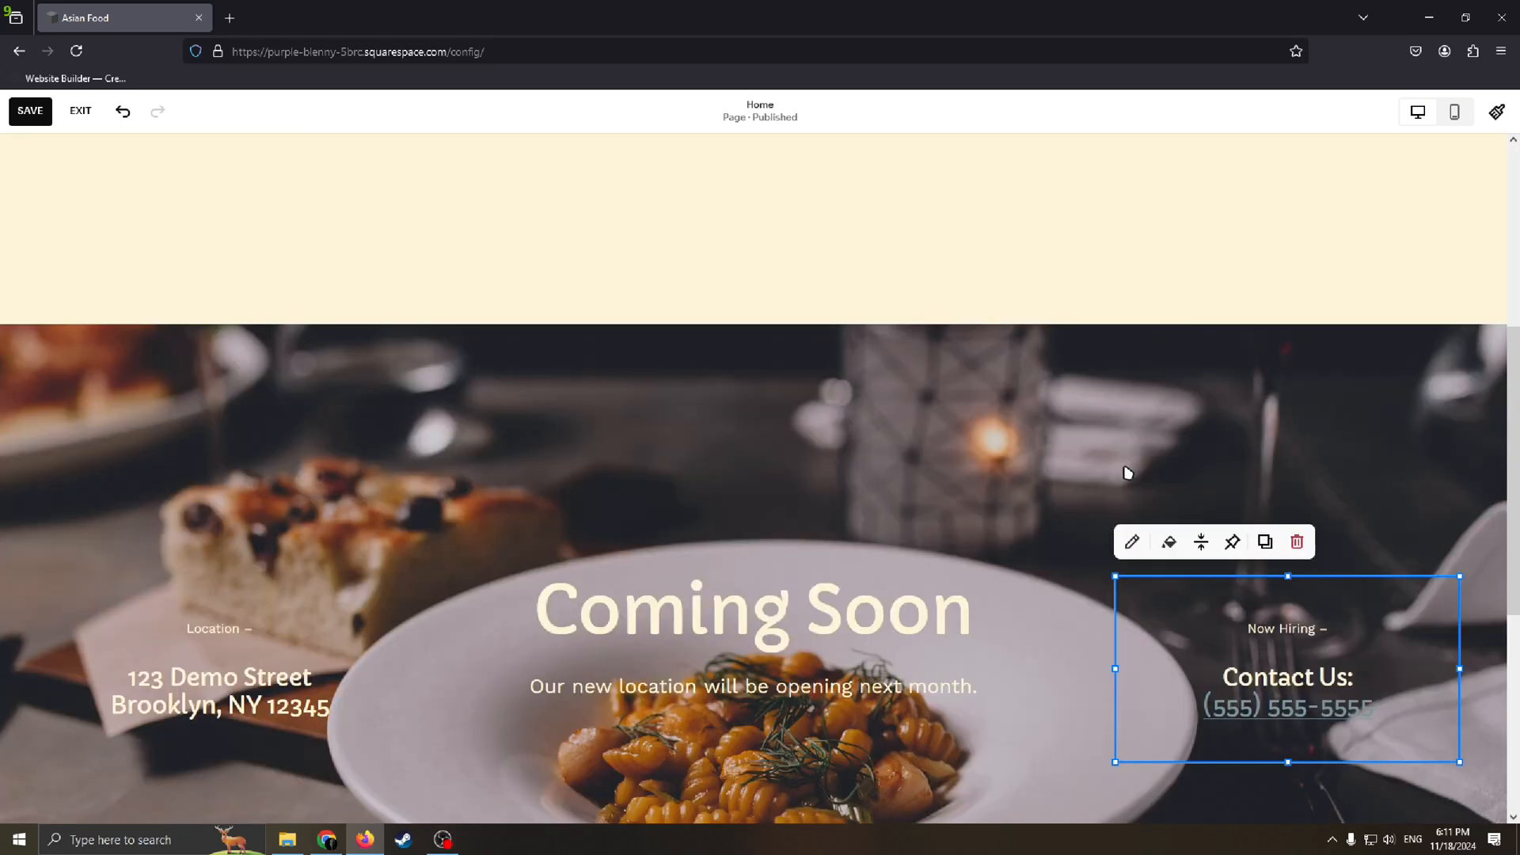
pyautogui.scroll(3, 1293, 567)
pyautogui.scroll(-5, 1184, 532)
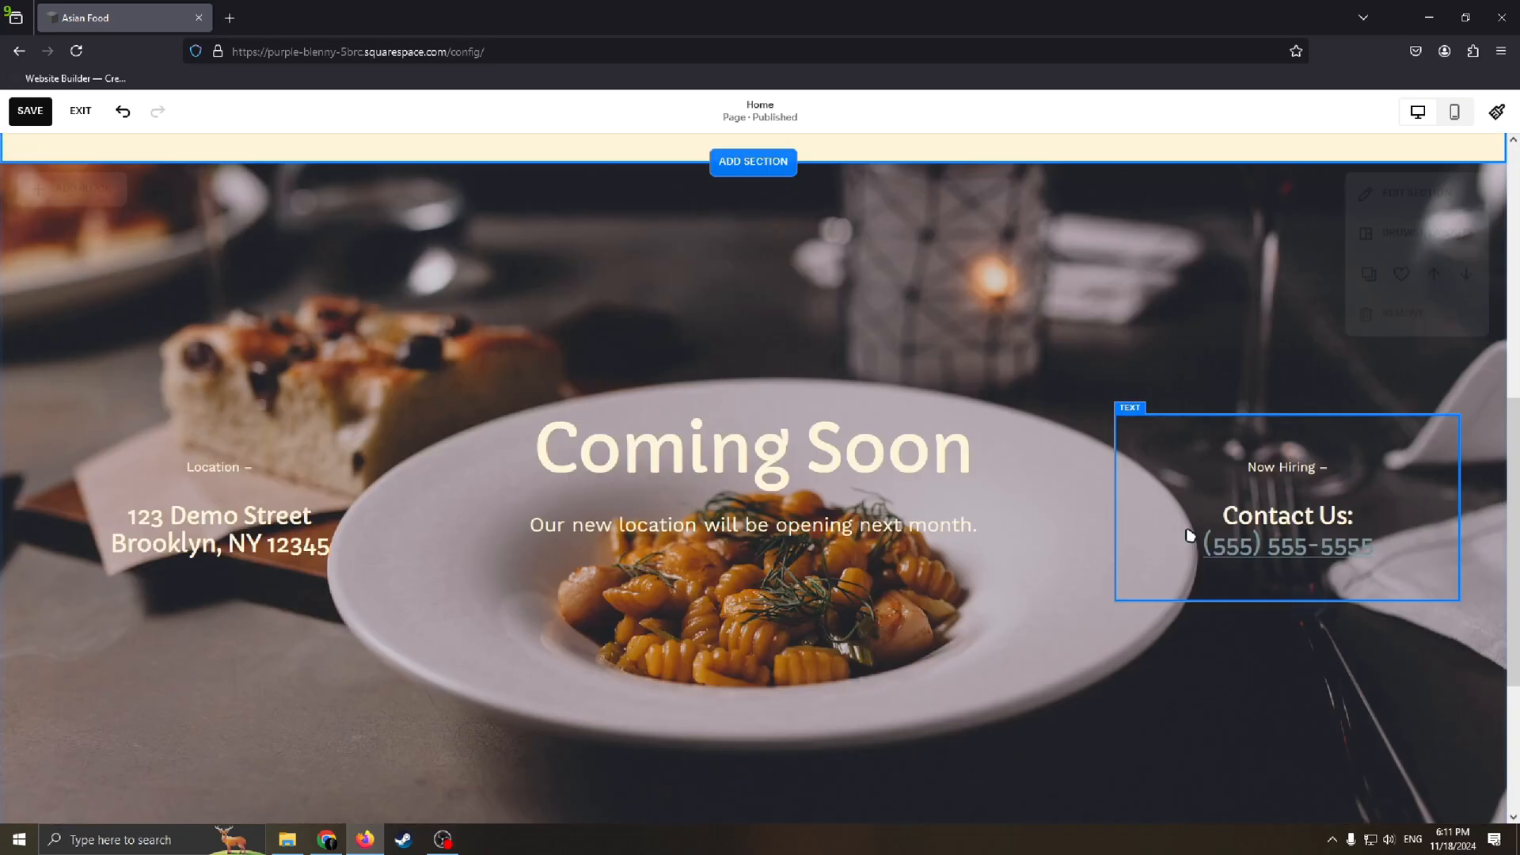
pyautogui.scroll(3, 1304, 408)
pyautogui.scroll(-2, 1346, 530)
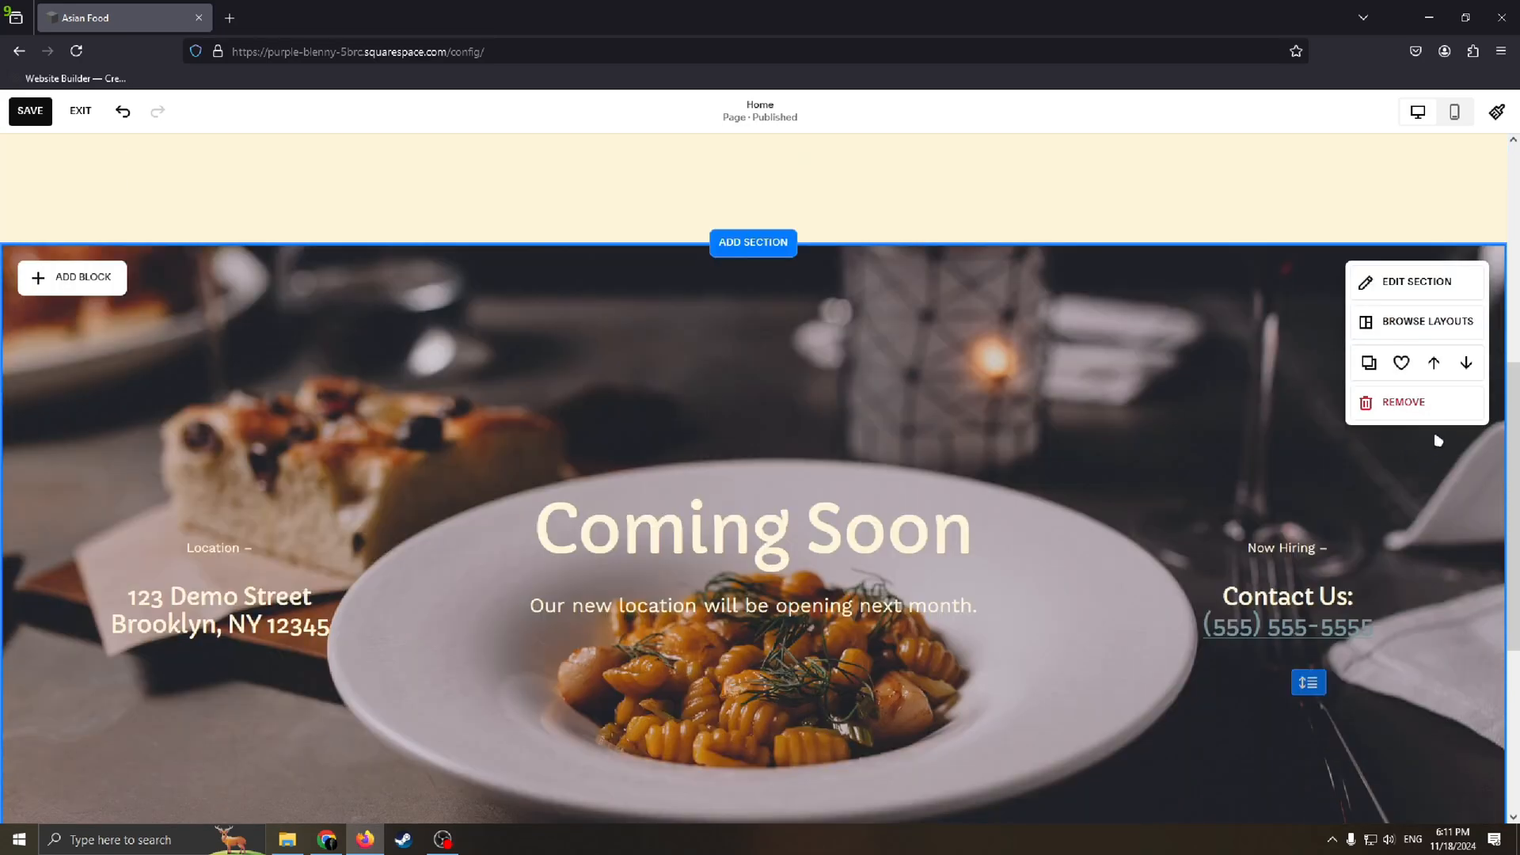
pyautogui.click(1434, 364)
pyautogui.scroll(-3, 1187, 396)
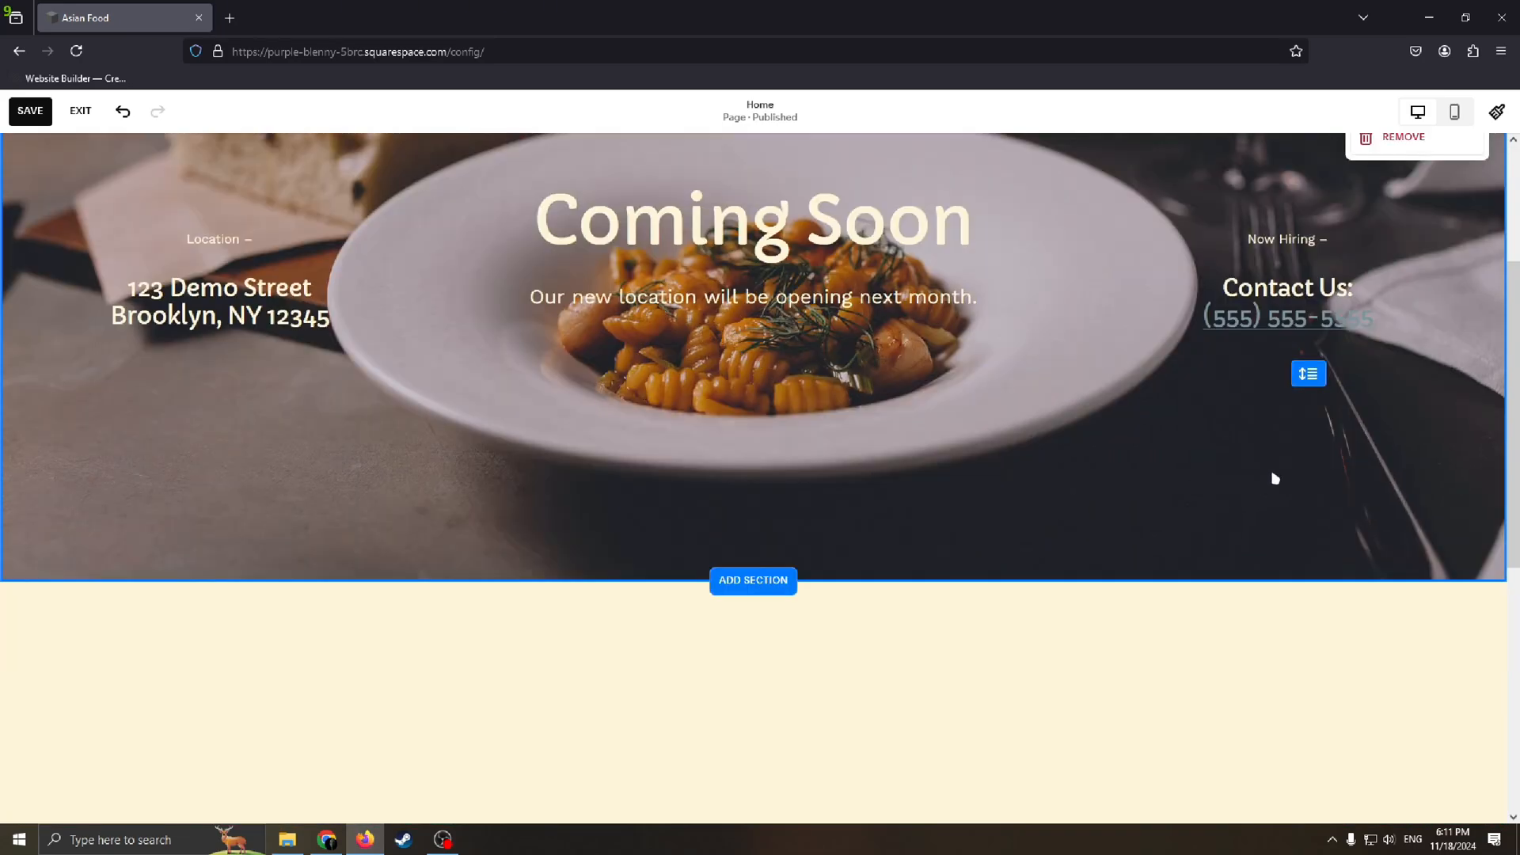
# Step: Move the Coming Soon section below the blank section and back above it
pyautogui.scroll(3, 1306, 411)
pyautogui.click(1466, 340)
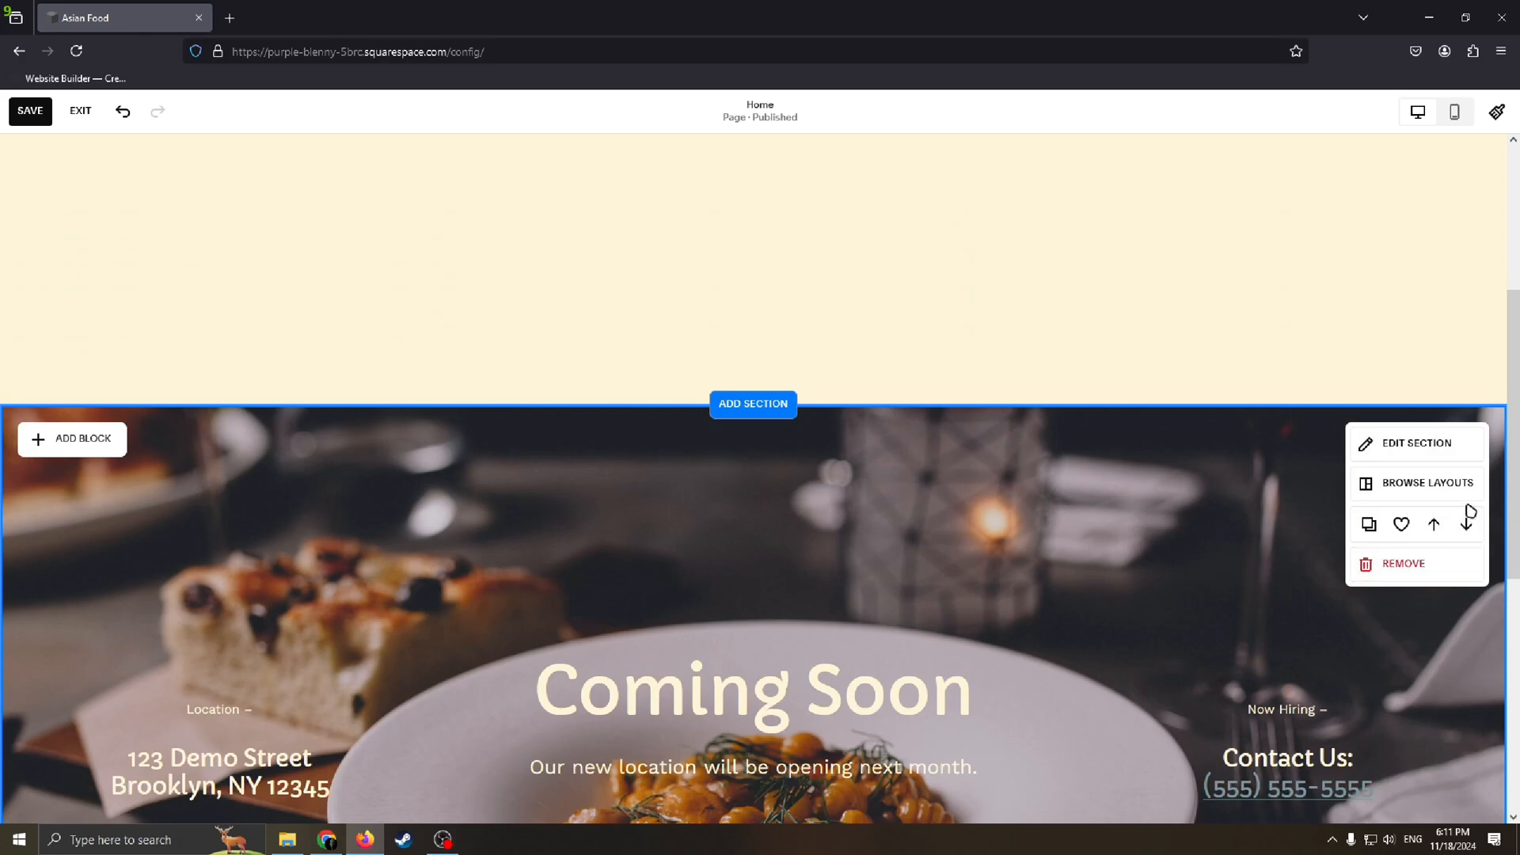
pyautogui.click(1434, 523)
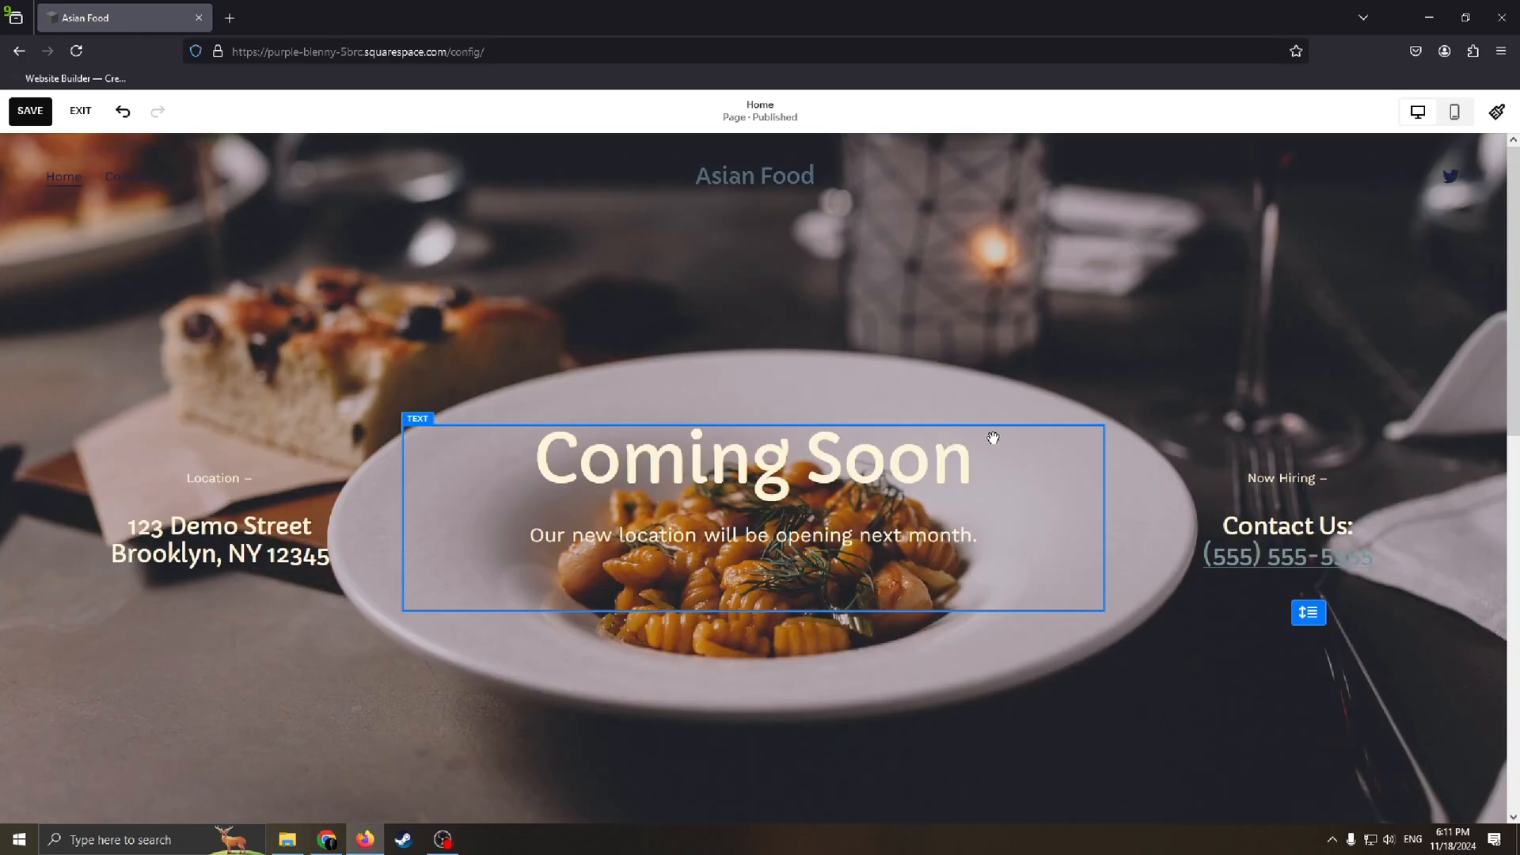
# Step: Try deleting the Coming Soon text block and undo the deletion
pyautogui.click(695, 485)
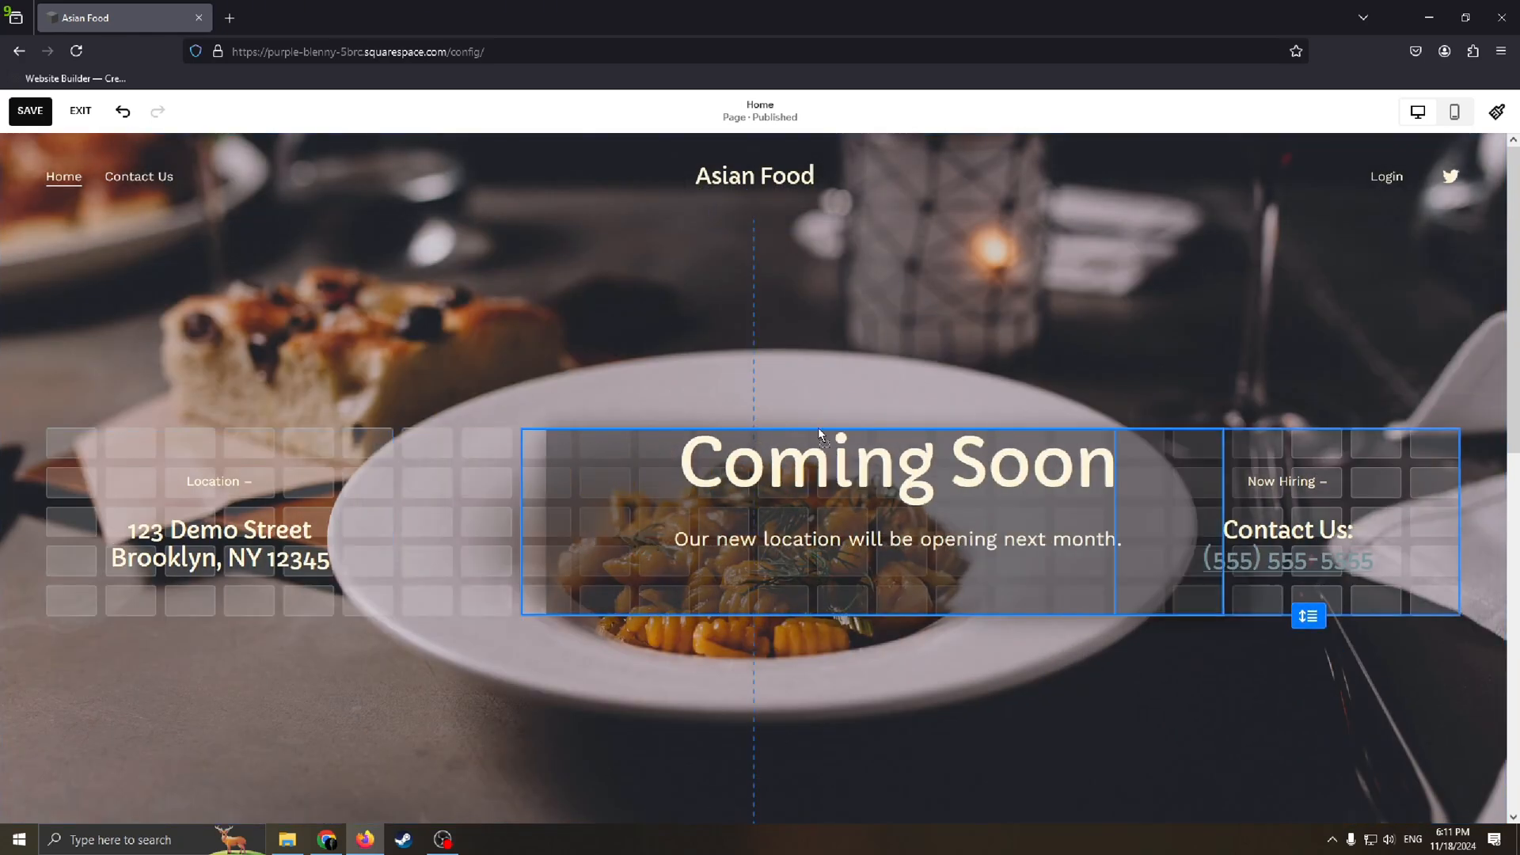
pyautogui.moveTo(694, 485)
pyautogui.mouseDown()
pyautogui.moveTo(721, 521)
pyautogui.moveTo(671, 485)
pyautogui.mouseUp()
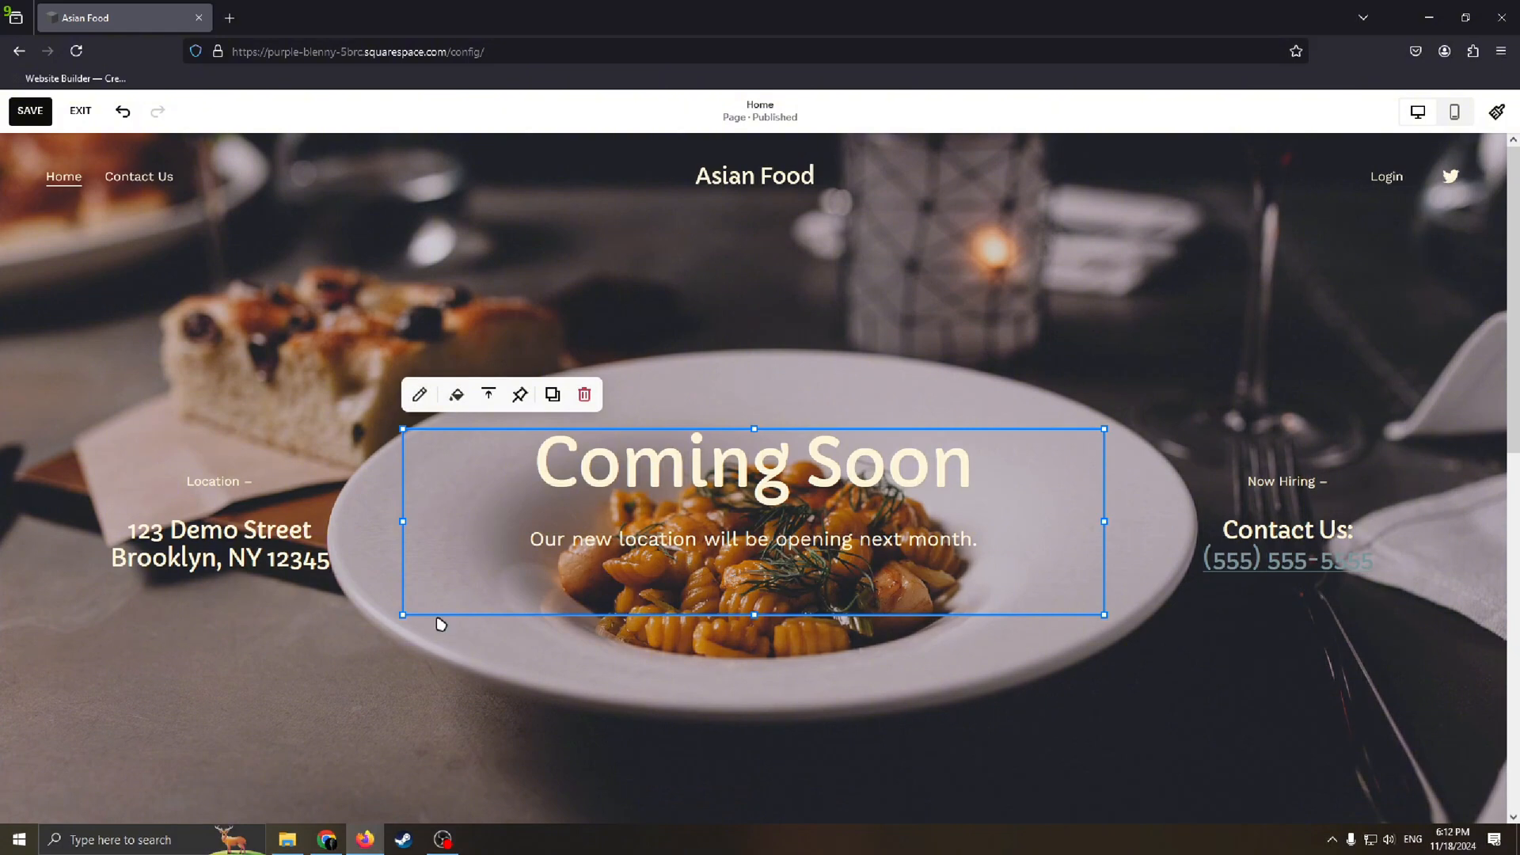
pyautogui.click(590, 396)
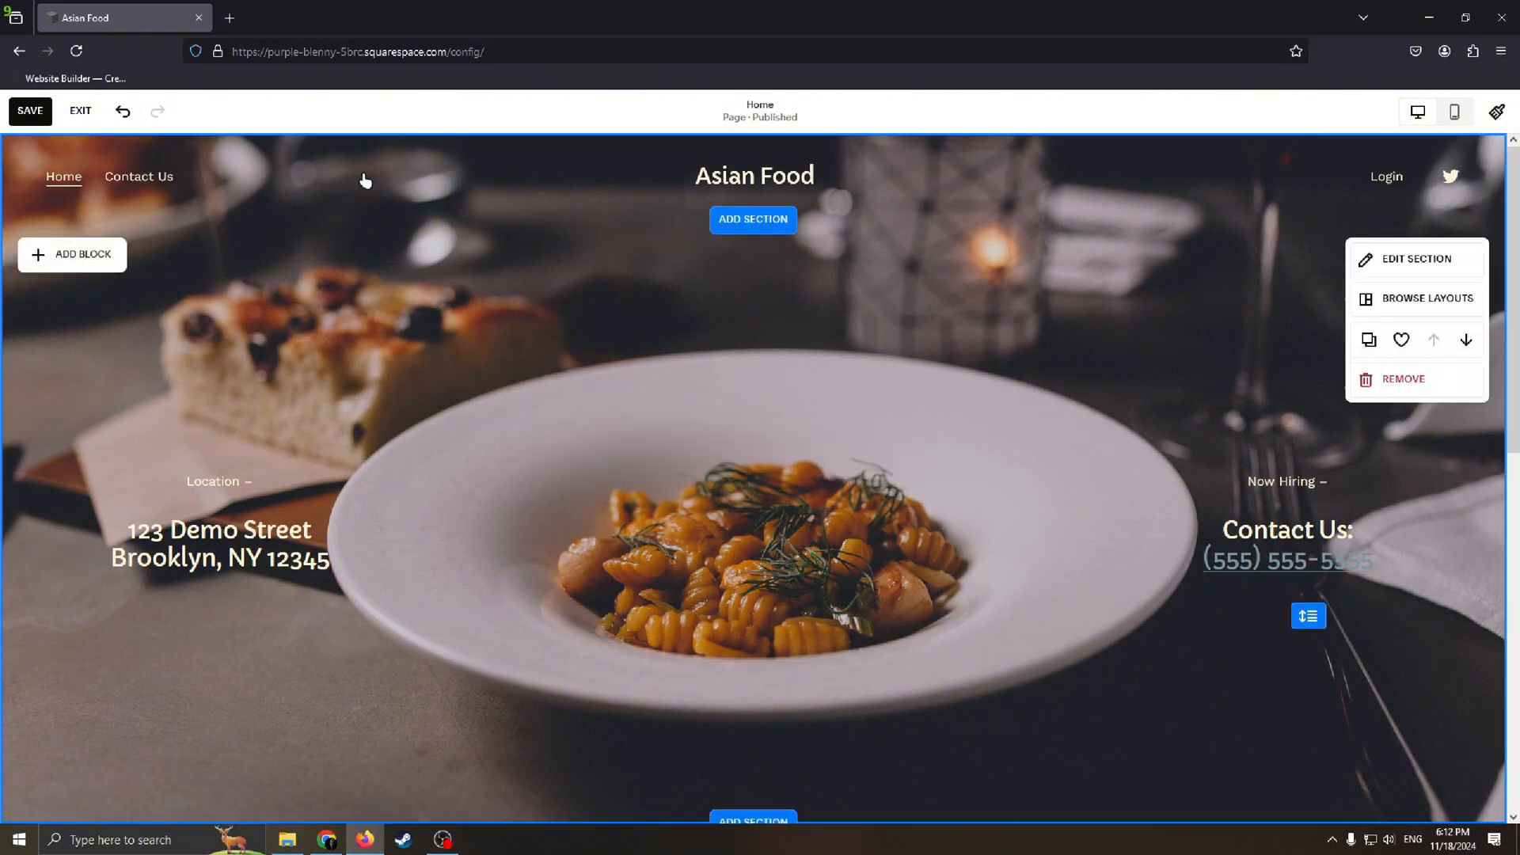
pyautogui.click(123, 110)
# Step: Replace the demo street address in the Location text block with the restaurant's own address
pyautogui.click(207, 530)
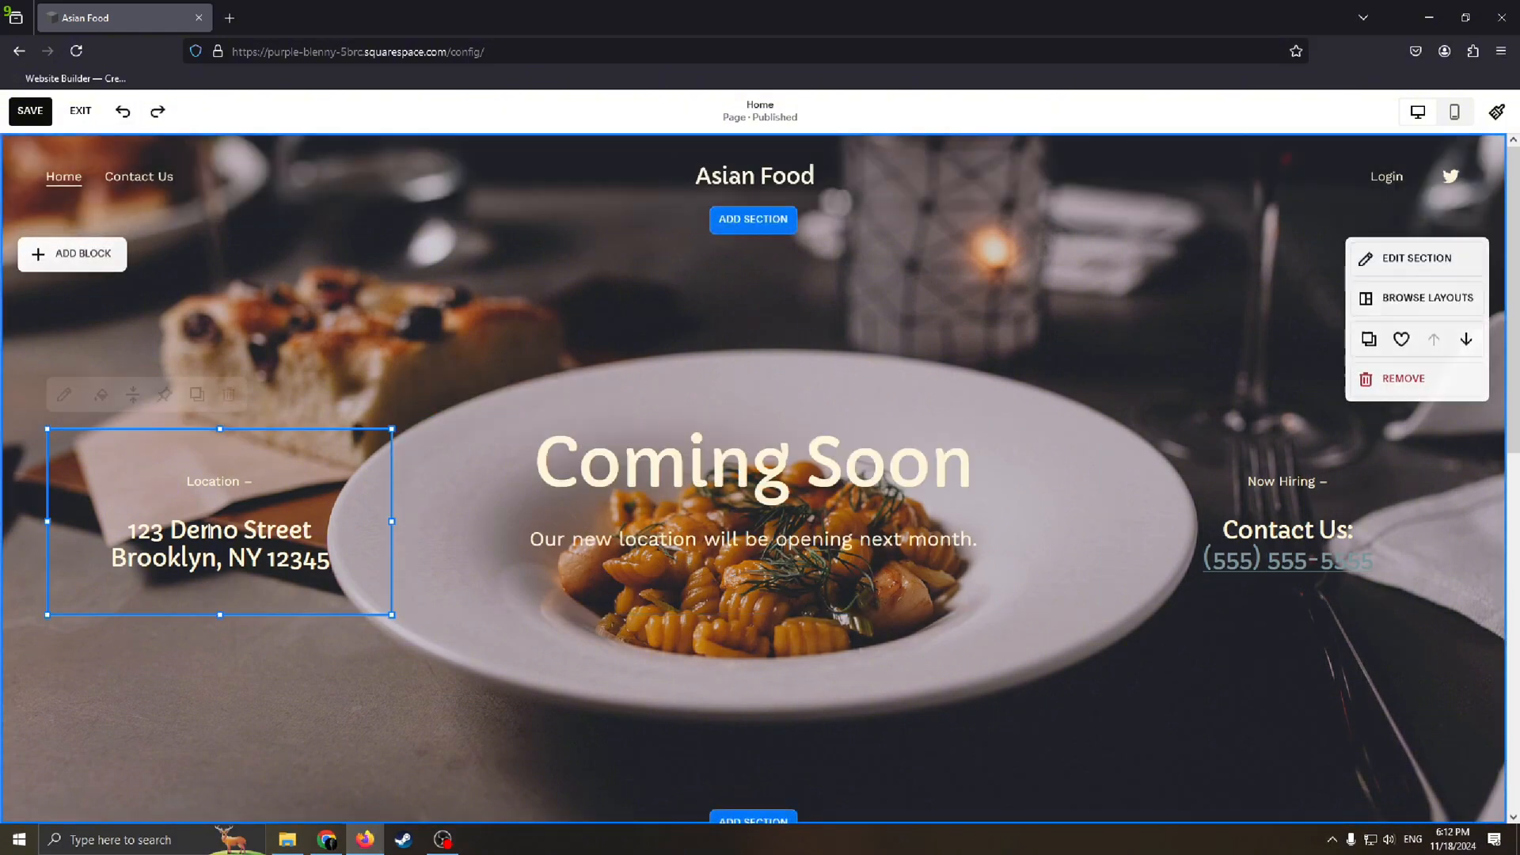
pyautogui.moveTo(35, 623)
pyautogui.mouseDown()
pyautogui.moveTo(193, 527)
pyautogui.moveTo(20, 587)
pyautogui.moveTo(140, 560)
pyautogui.moveTo(39, 605)
pyautogui.mouseUp()
pyautogui.click(262, 545)
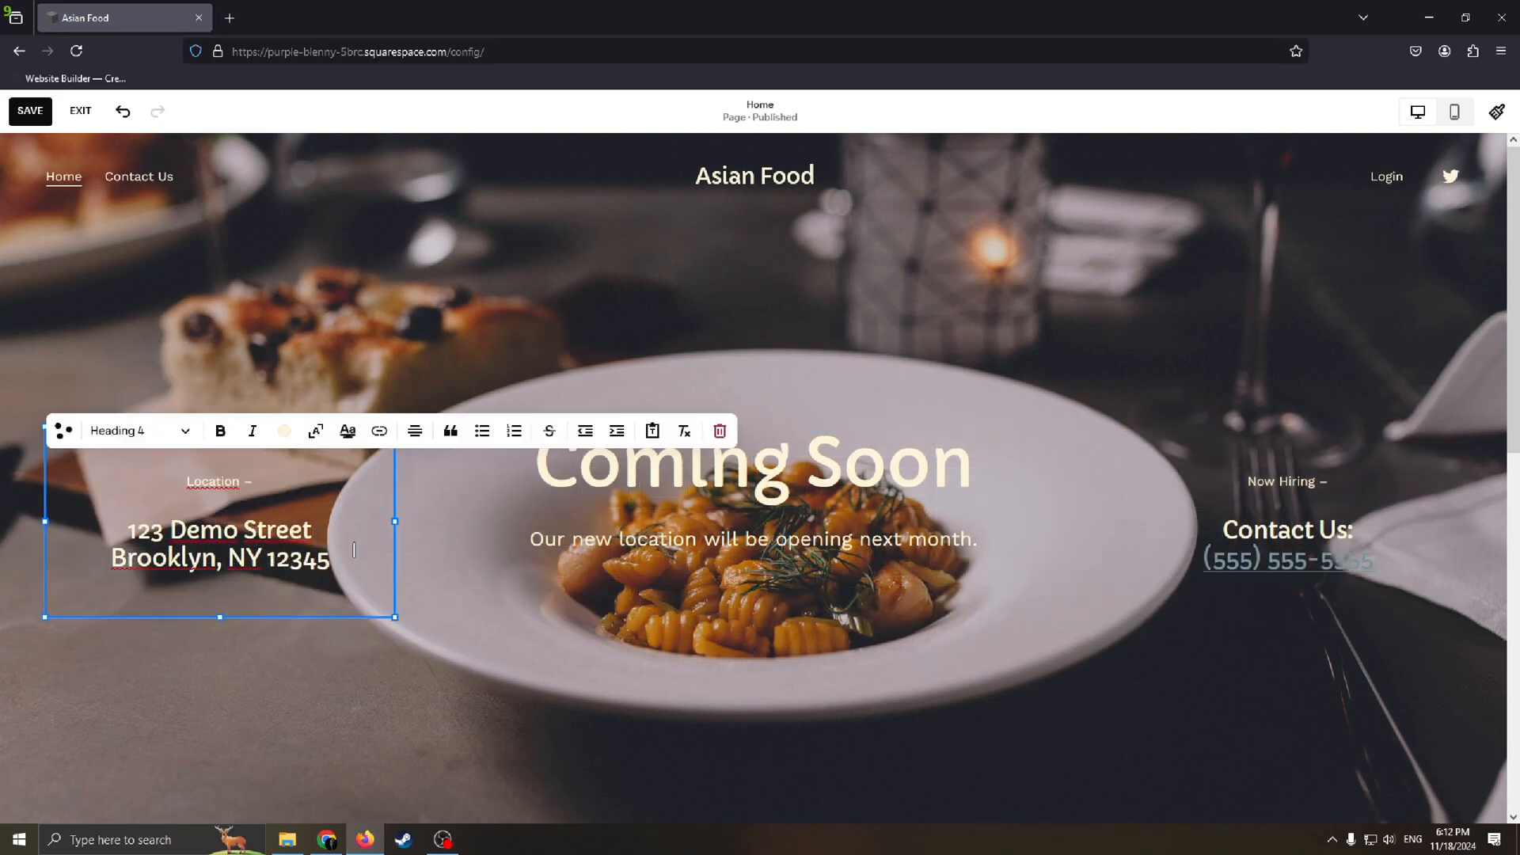
pyautogui.moveTo(336, 564); pyautogui.dragTo(82, 528)
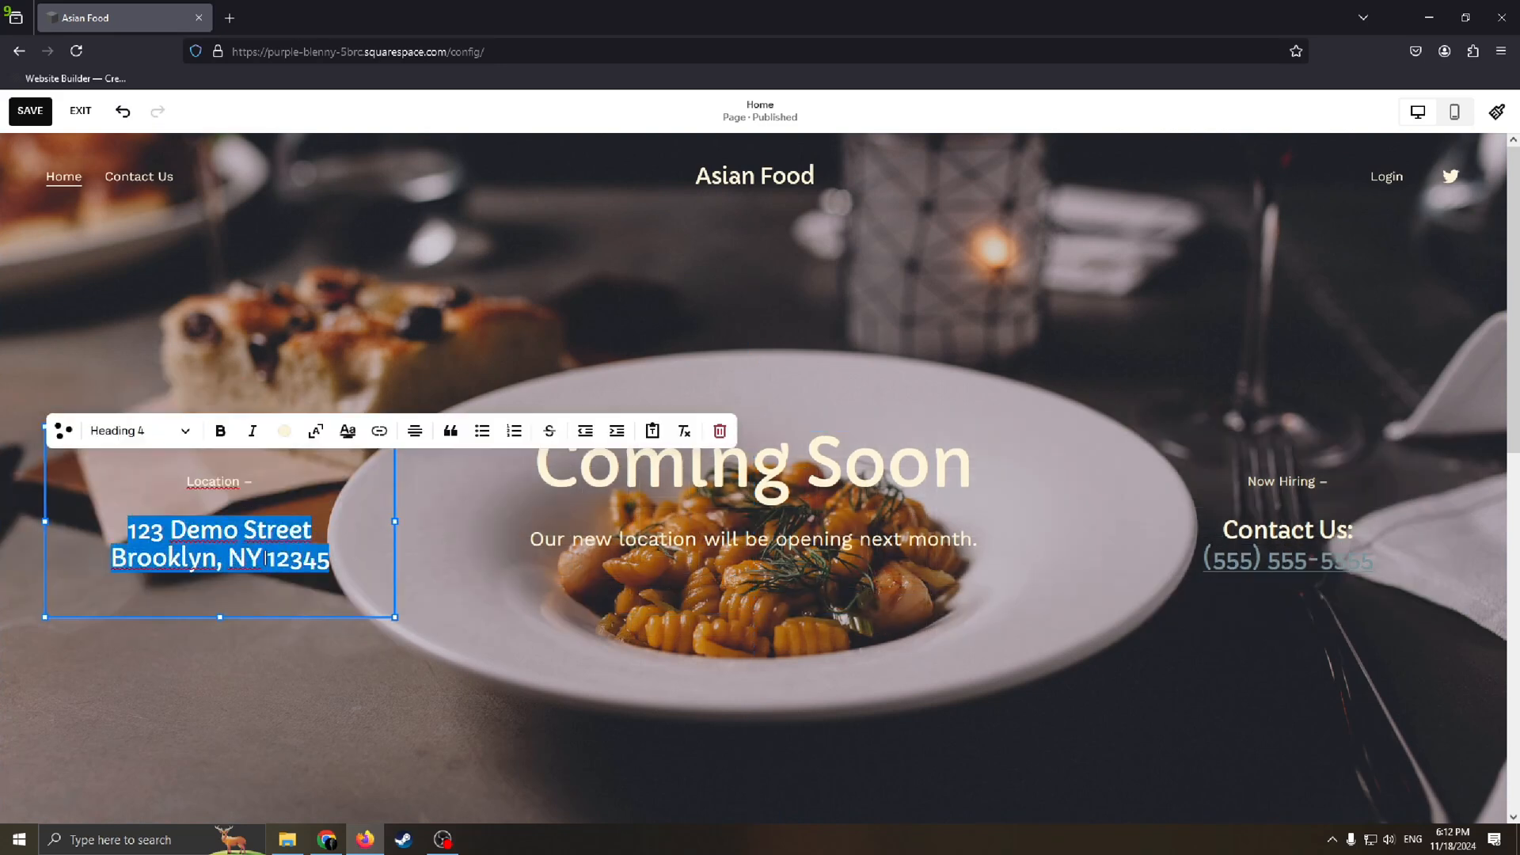
pyautogui.press('BackSpace')
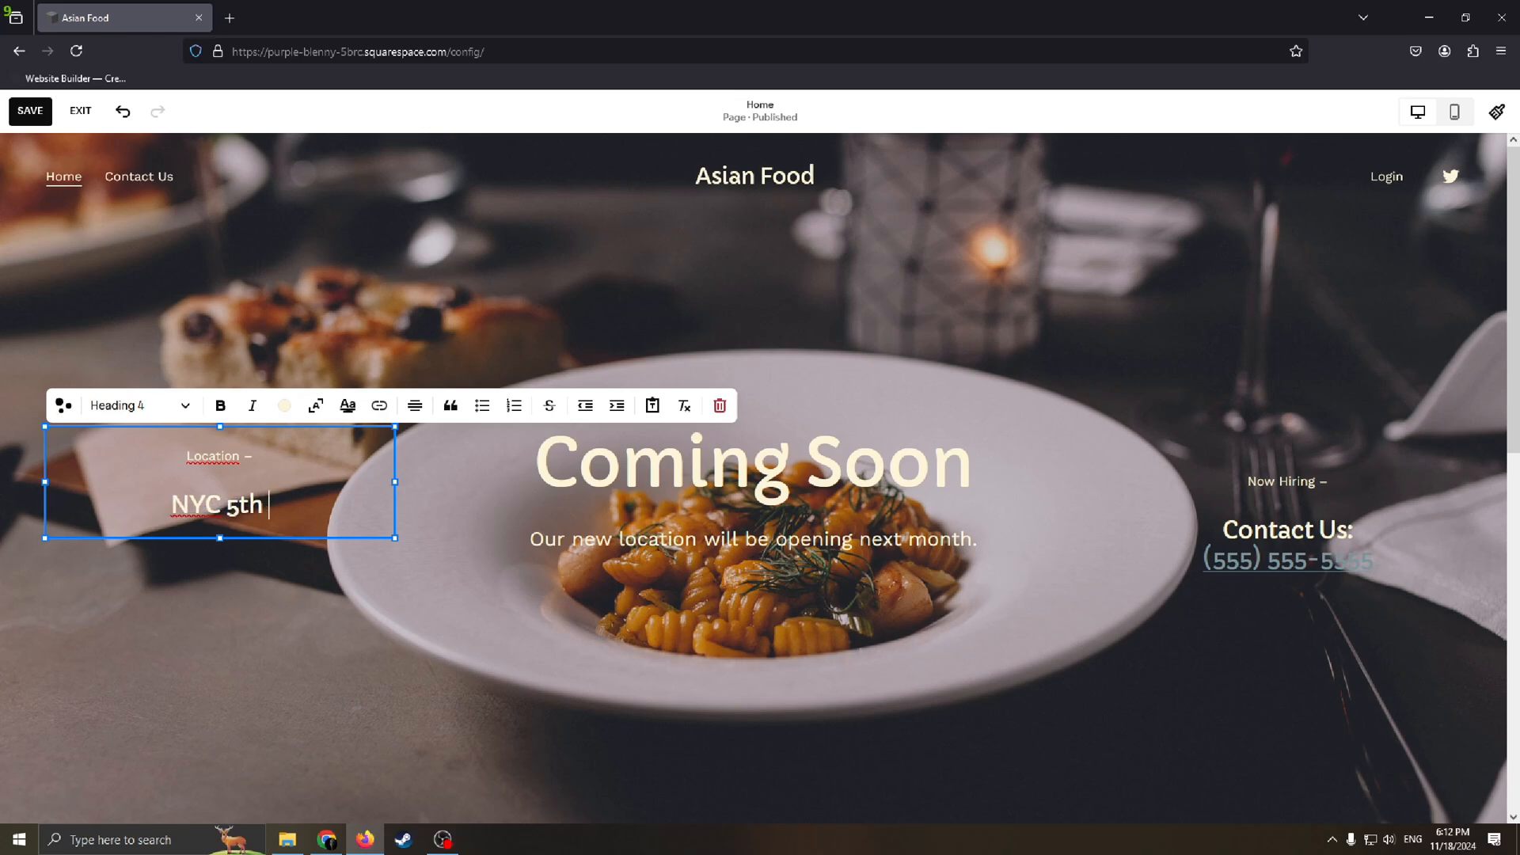
pyautogui.write('Avenu')
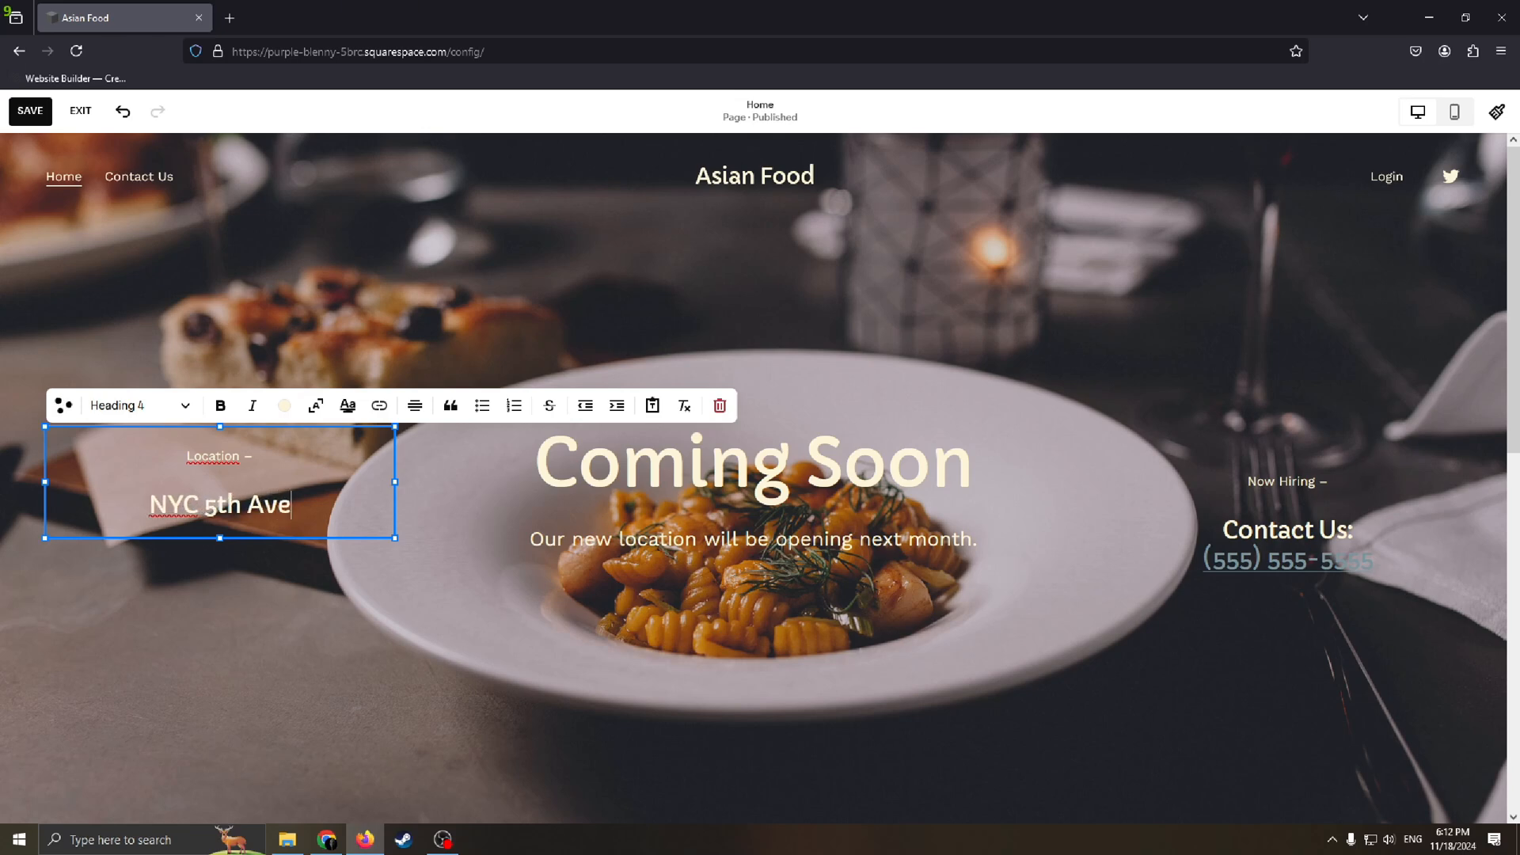
pyautogui.click(402, 617)
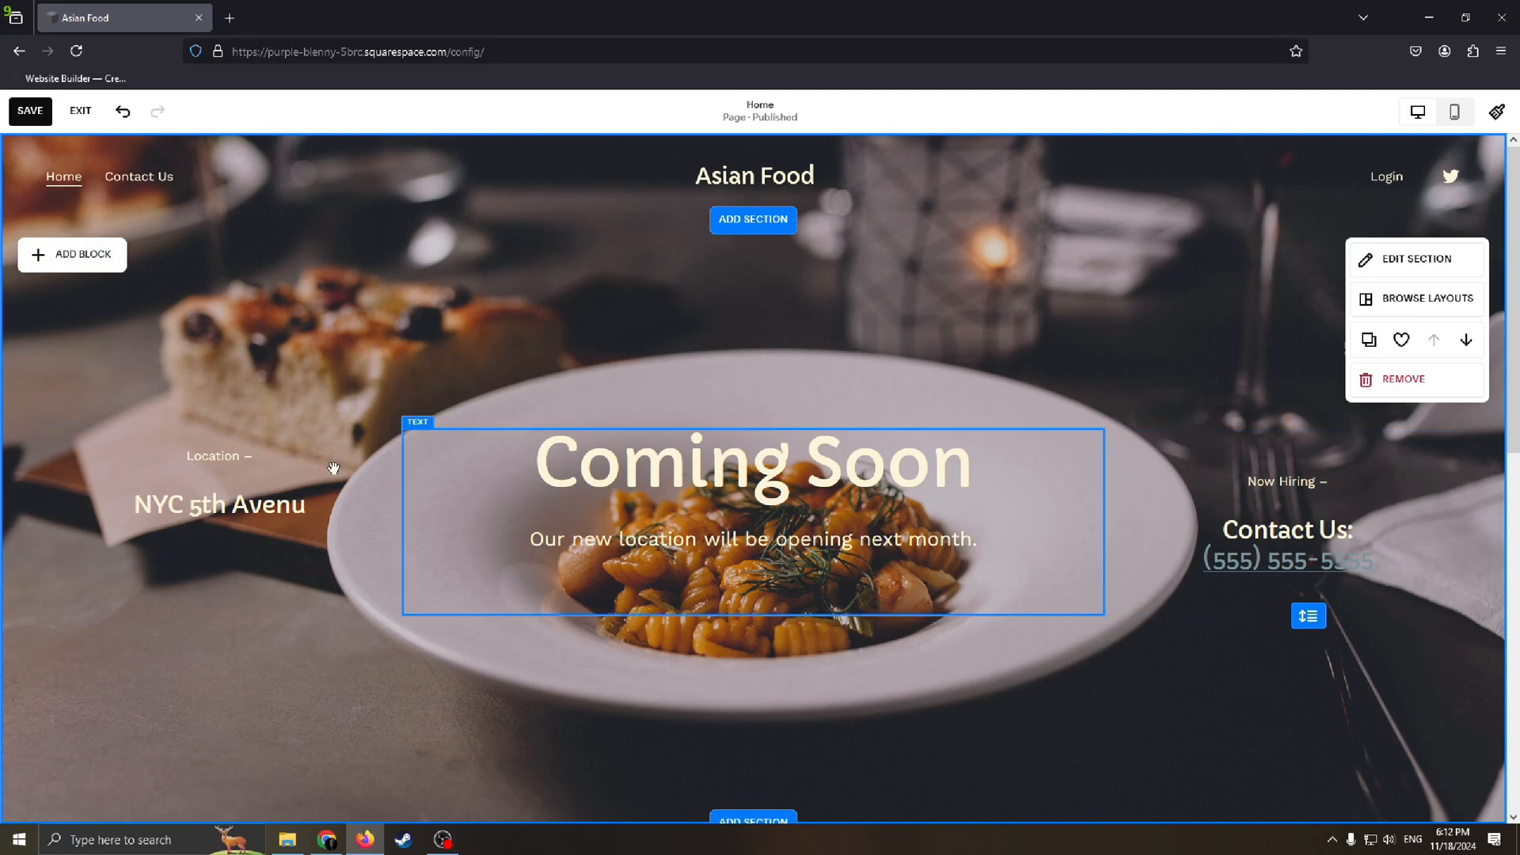
pyautogui.click(807, 497)
pyautogui.click(807, 497)
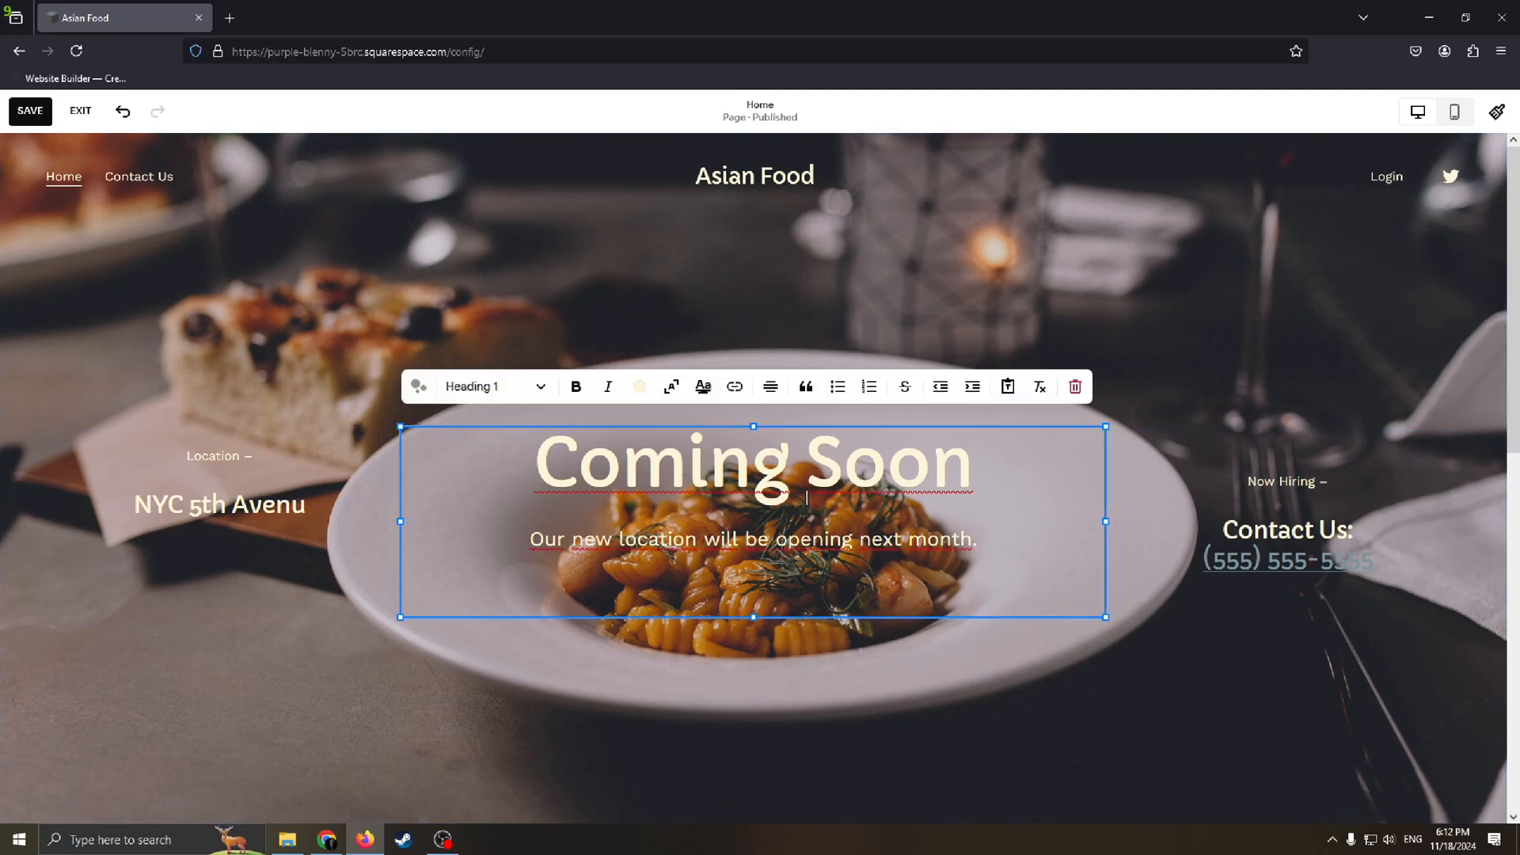
pyautogui.moveTo(972, 468); pyautogui.dragTo(554, 469)
pyautogui.click(886, 469)
pyautogui.click(1226, 378)
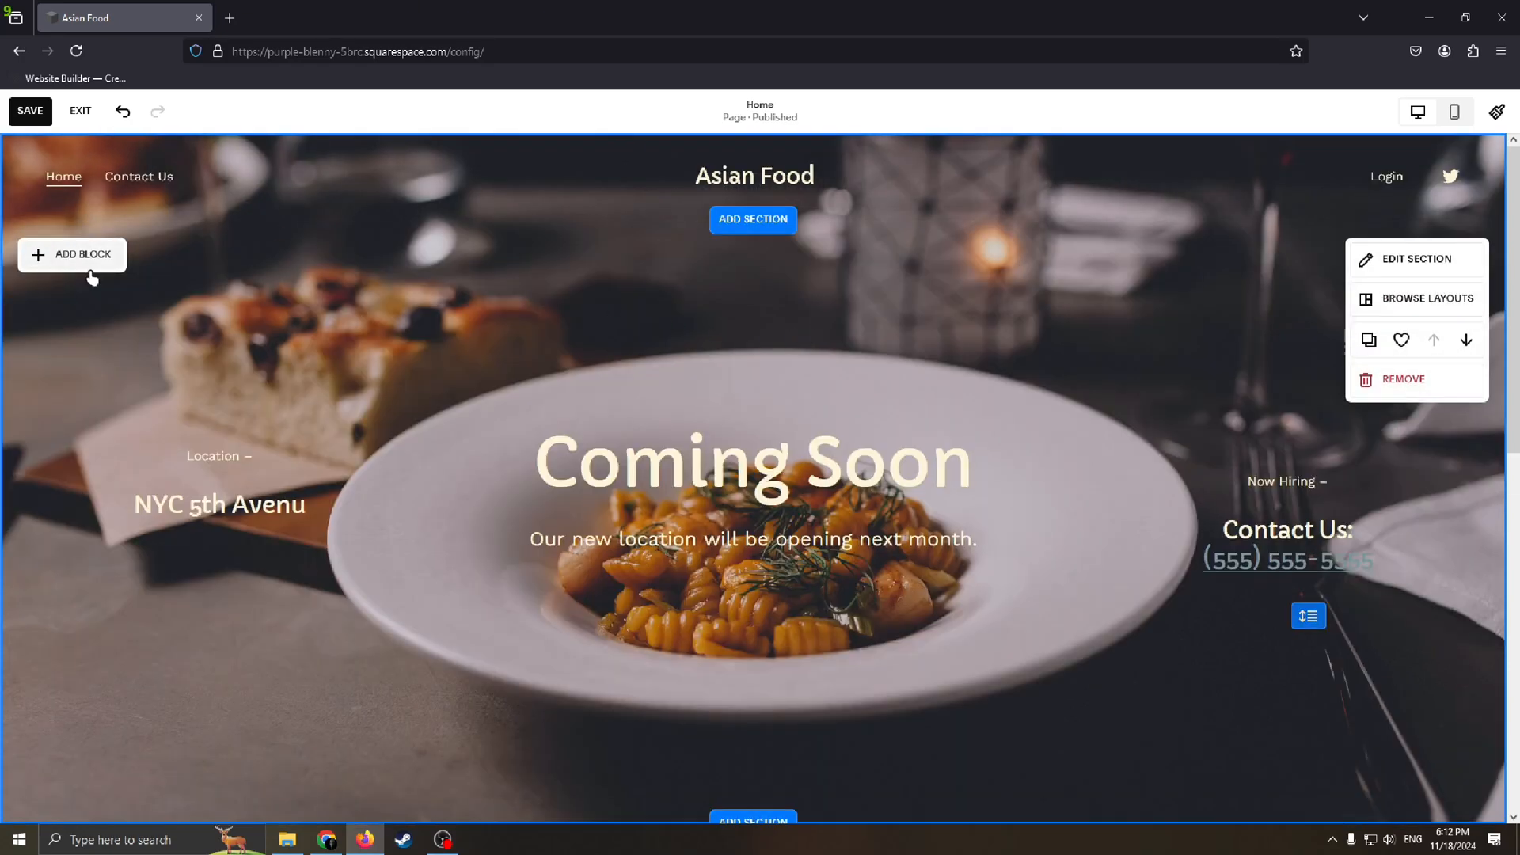
# Step: Add an image block to the Coming Soon section and show its image source options
pyautogui.click(74, 253)
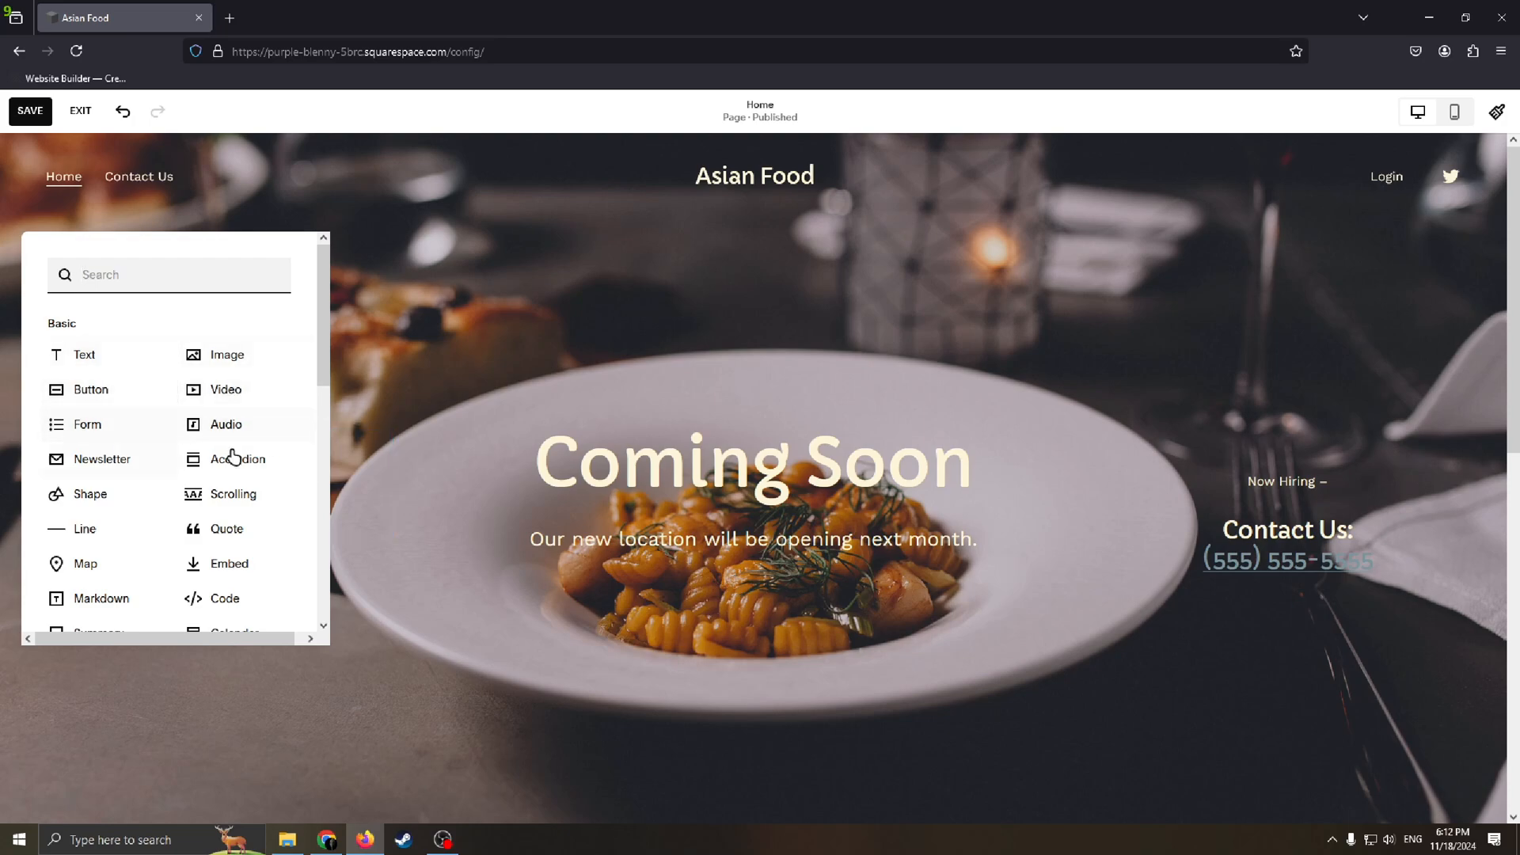
pyautogui.scroll(-1, 237, 475)
pyautogui.scroll(1, 222, 420)
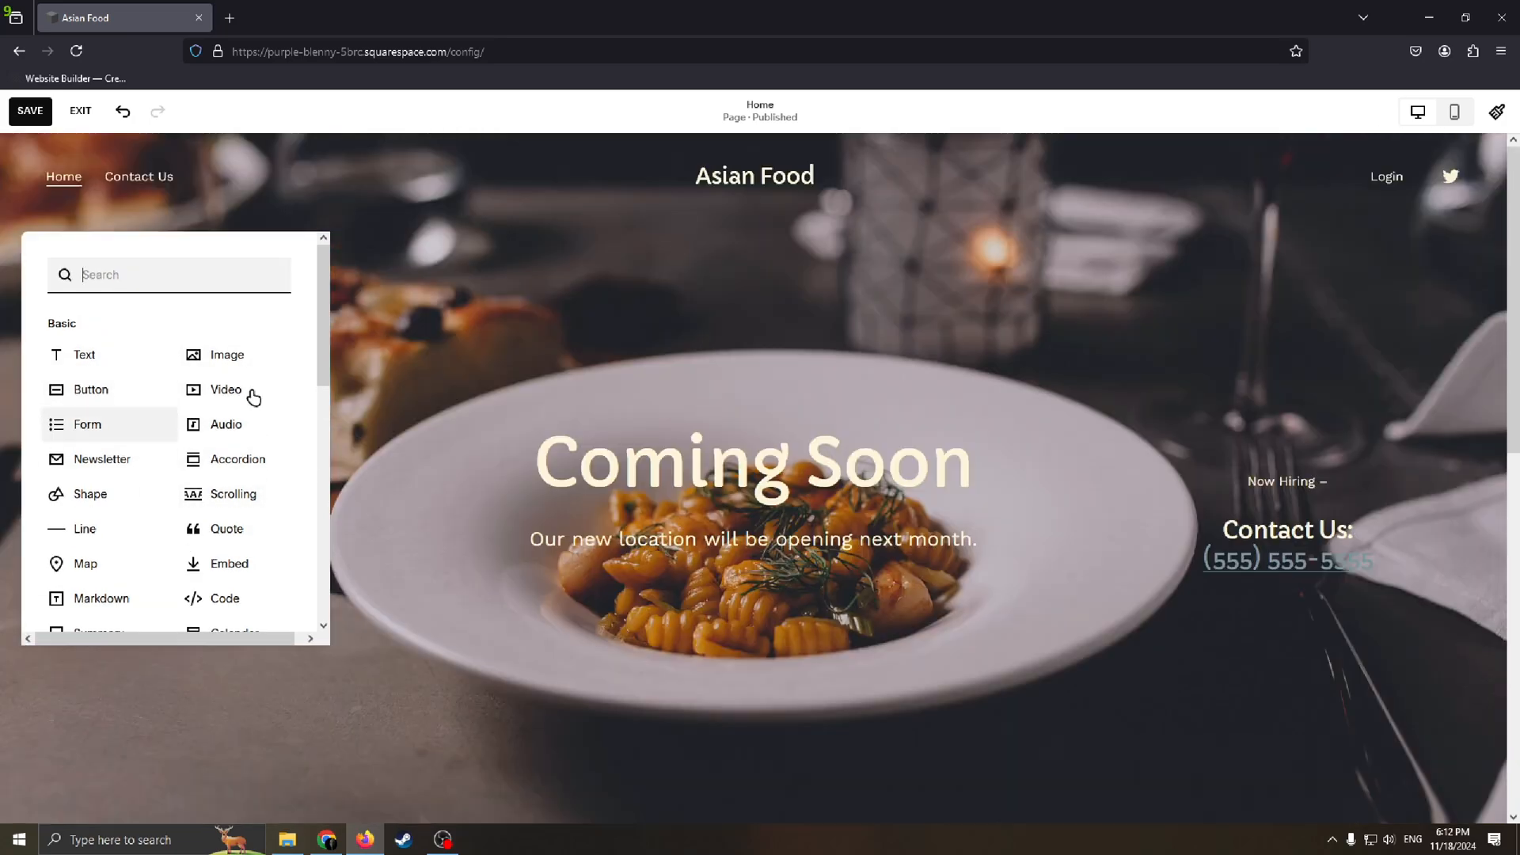
pyautogui.click(190, 353)
pyautogui.click(220, 522)
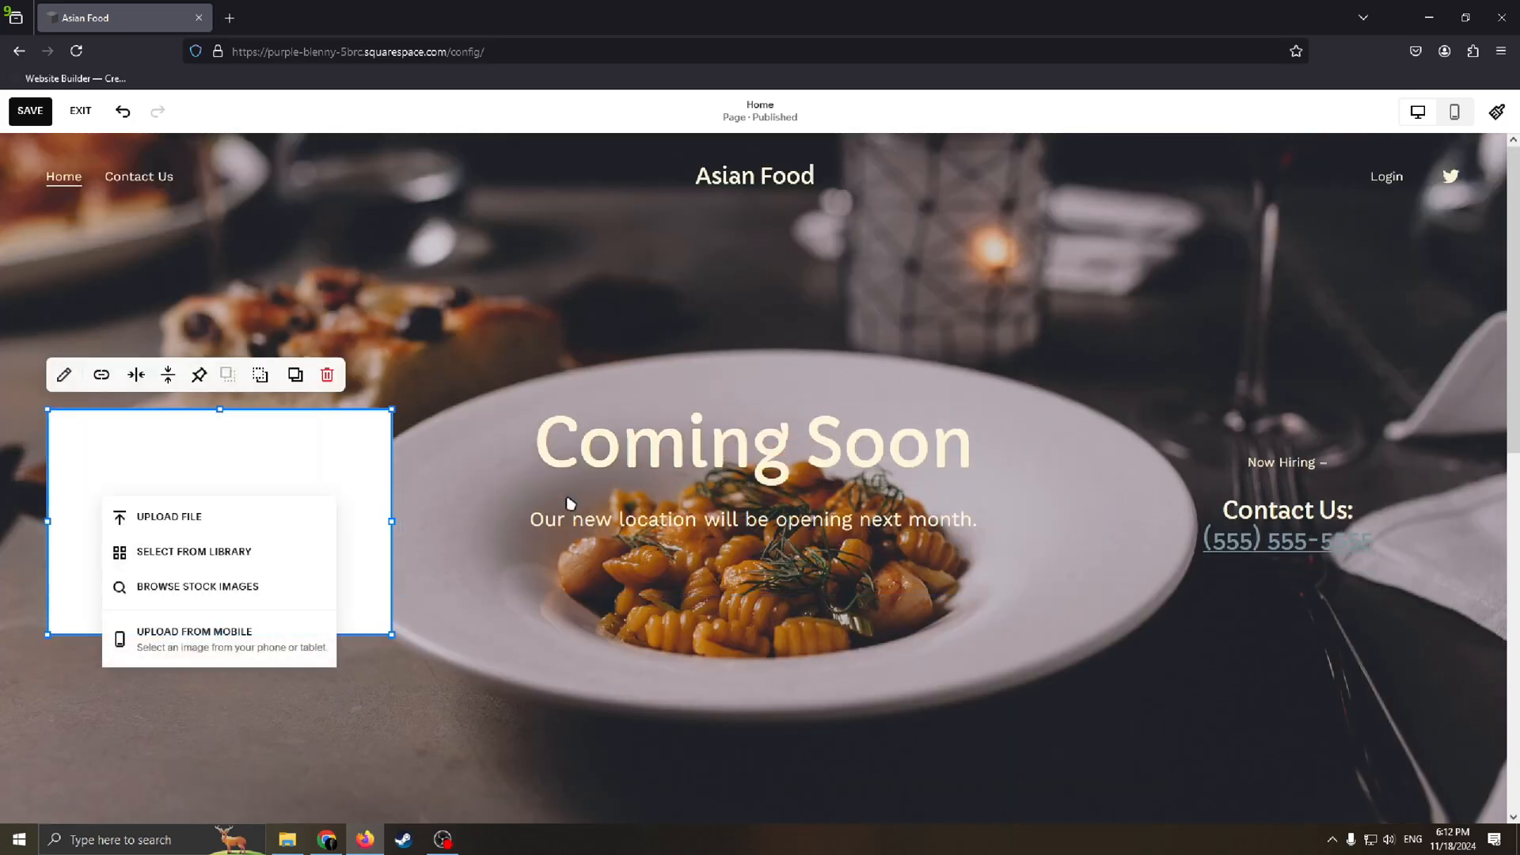
pyautogui.click(234, 487)
pyautogui.click(219, 525)
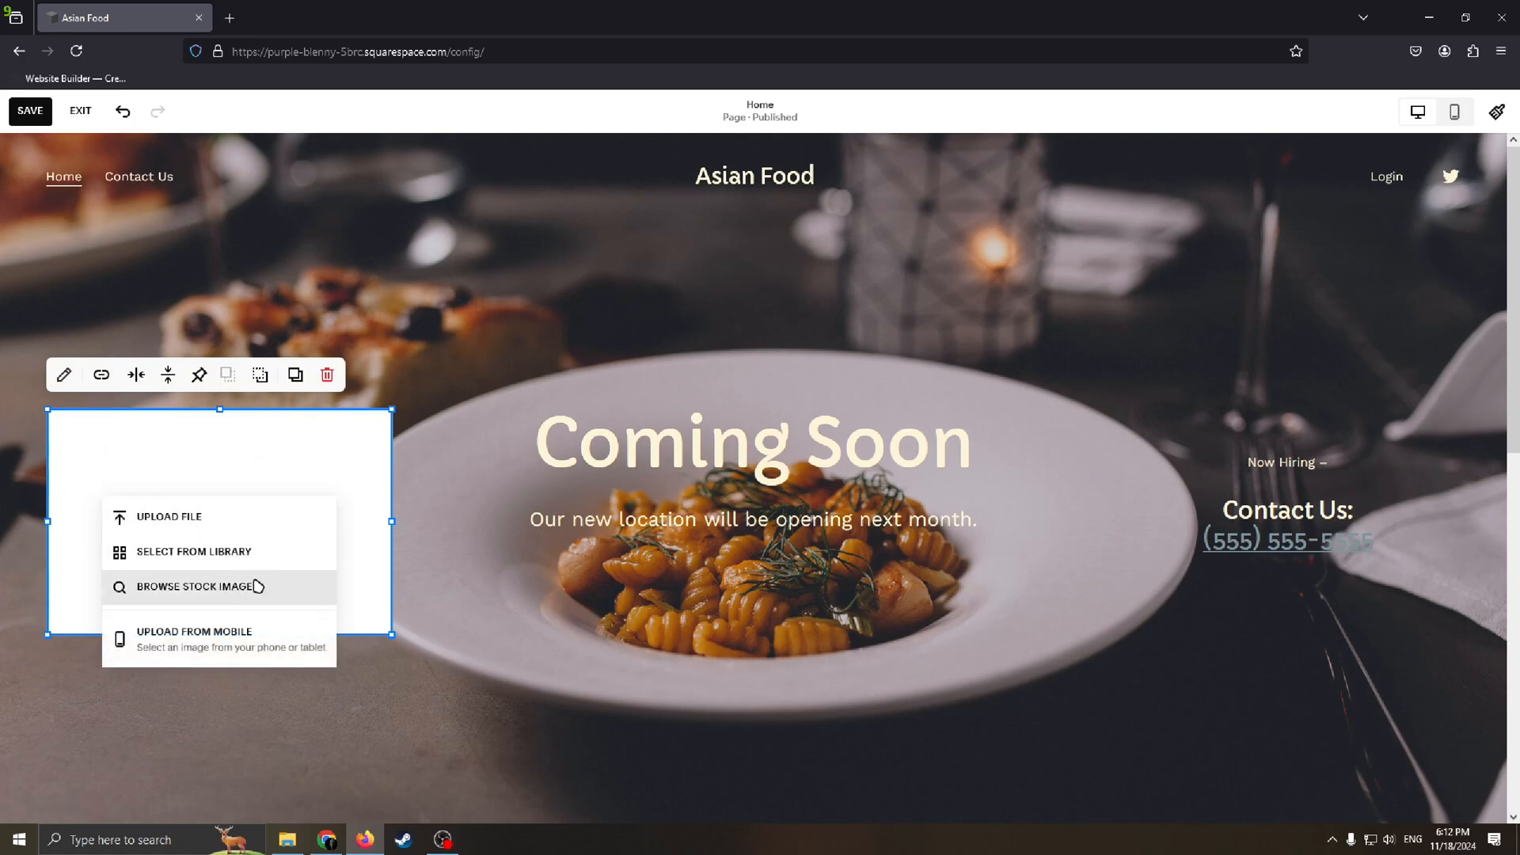
# Step: Search the free stock images for "Asian food" and add the noodle bowl with halved eggs to the image block
pyautogui.click(237, 601)
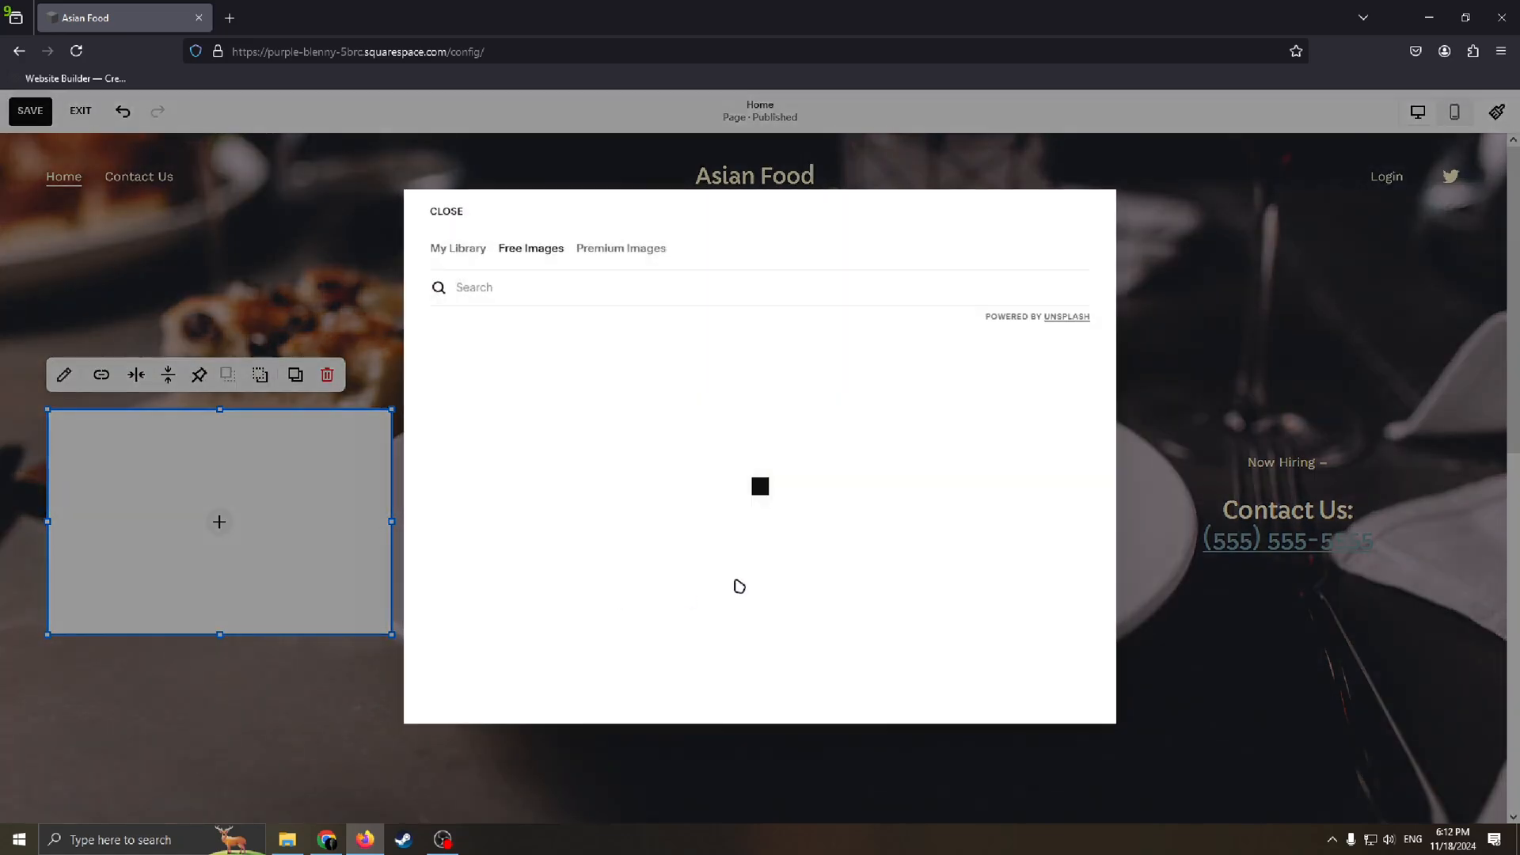
pyautogui.click(513, 295)
pyautogui.write('Asian food')
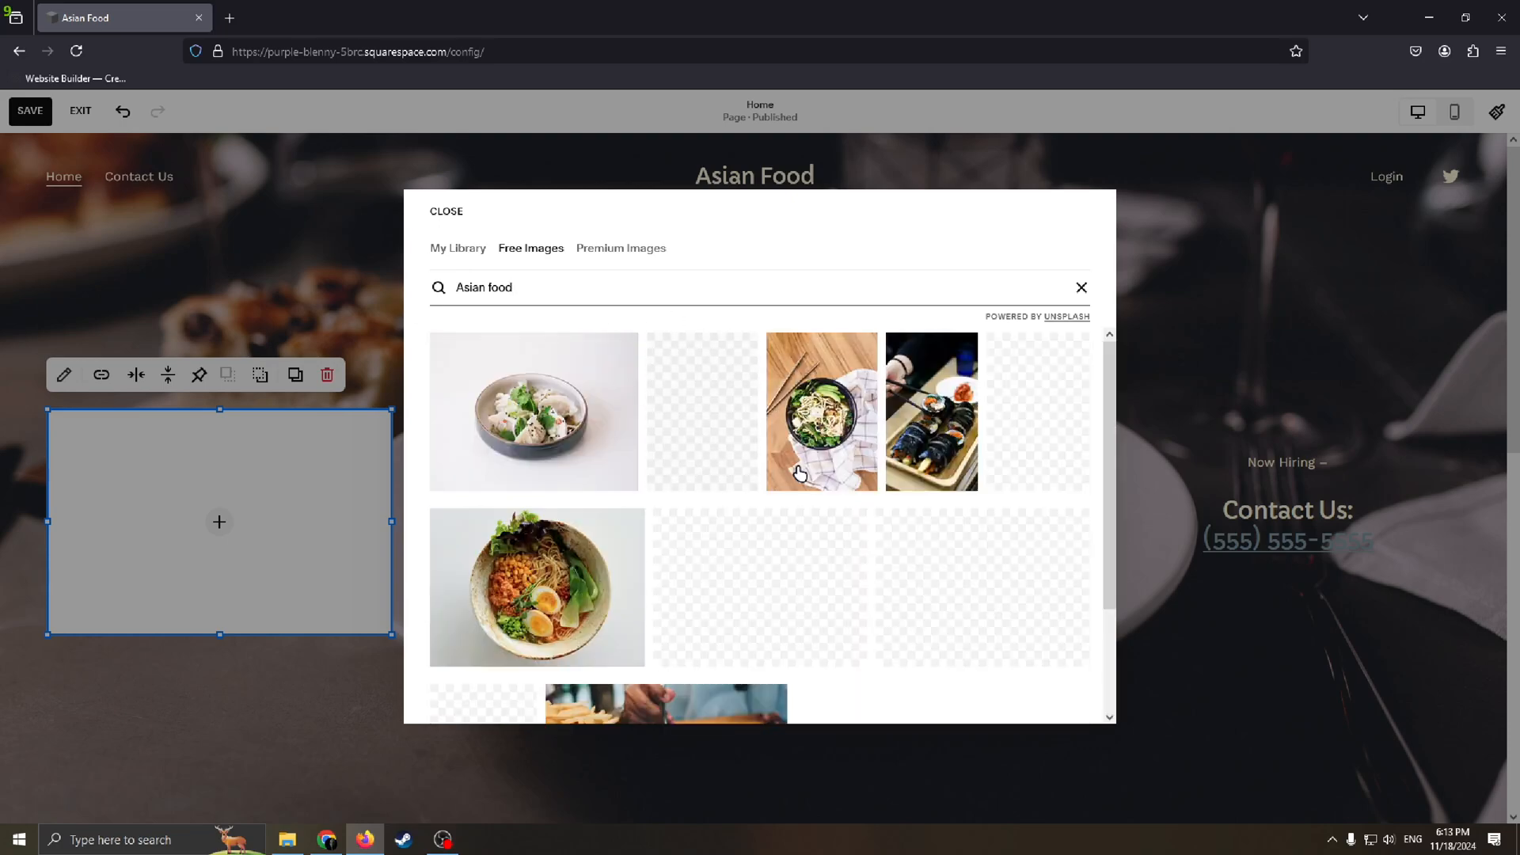
pyautogui.scroll(-2, 801, 474)
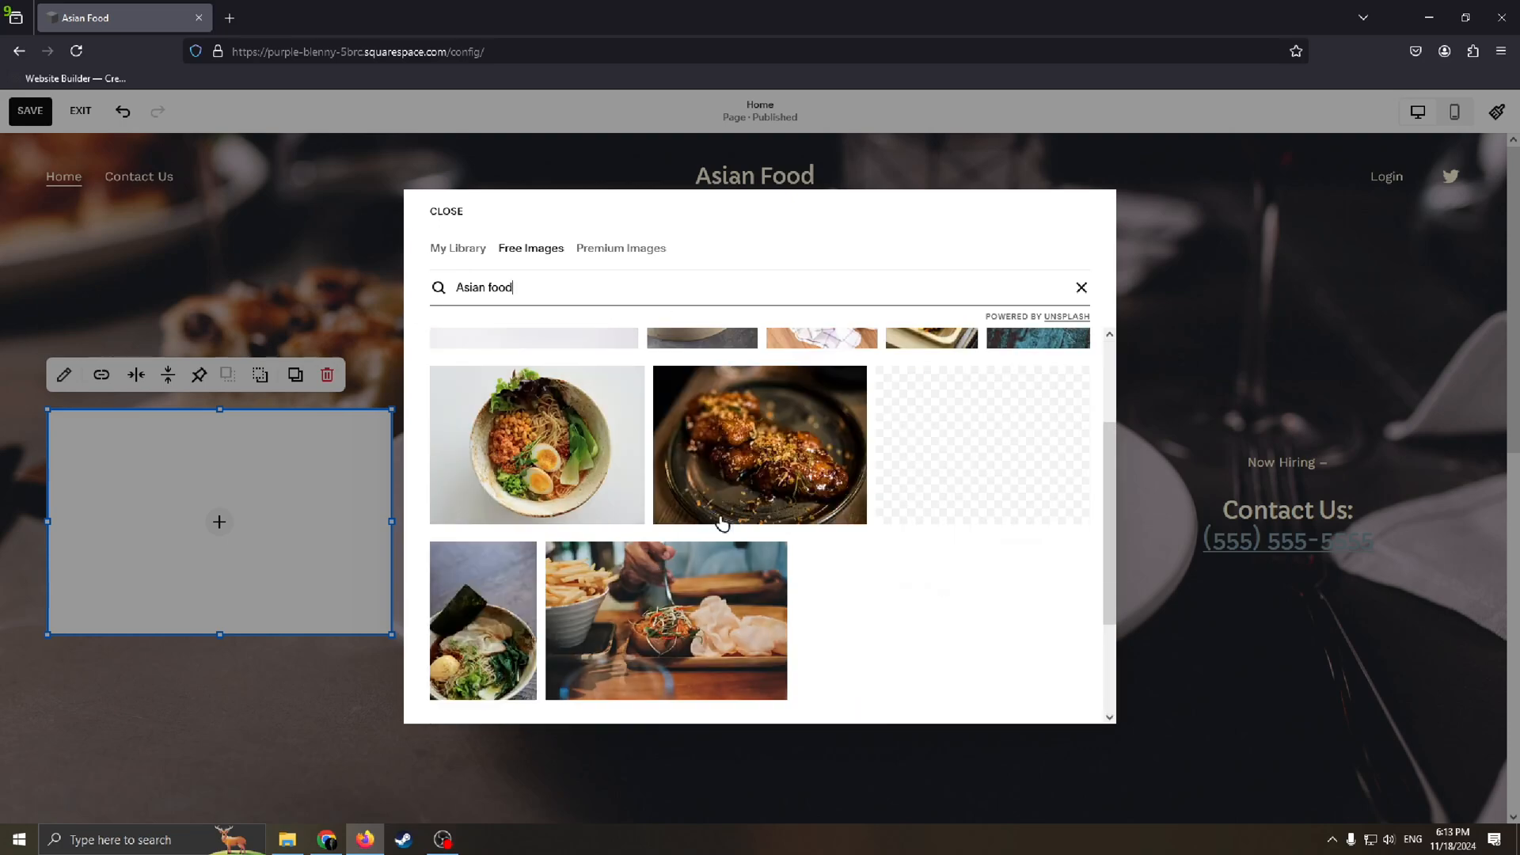
pyautogui.click(552, 461)
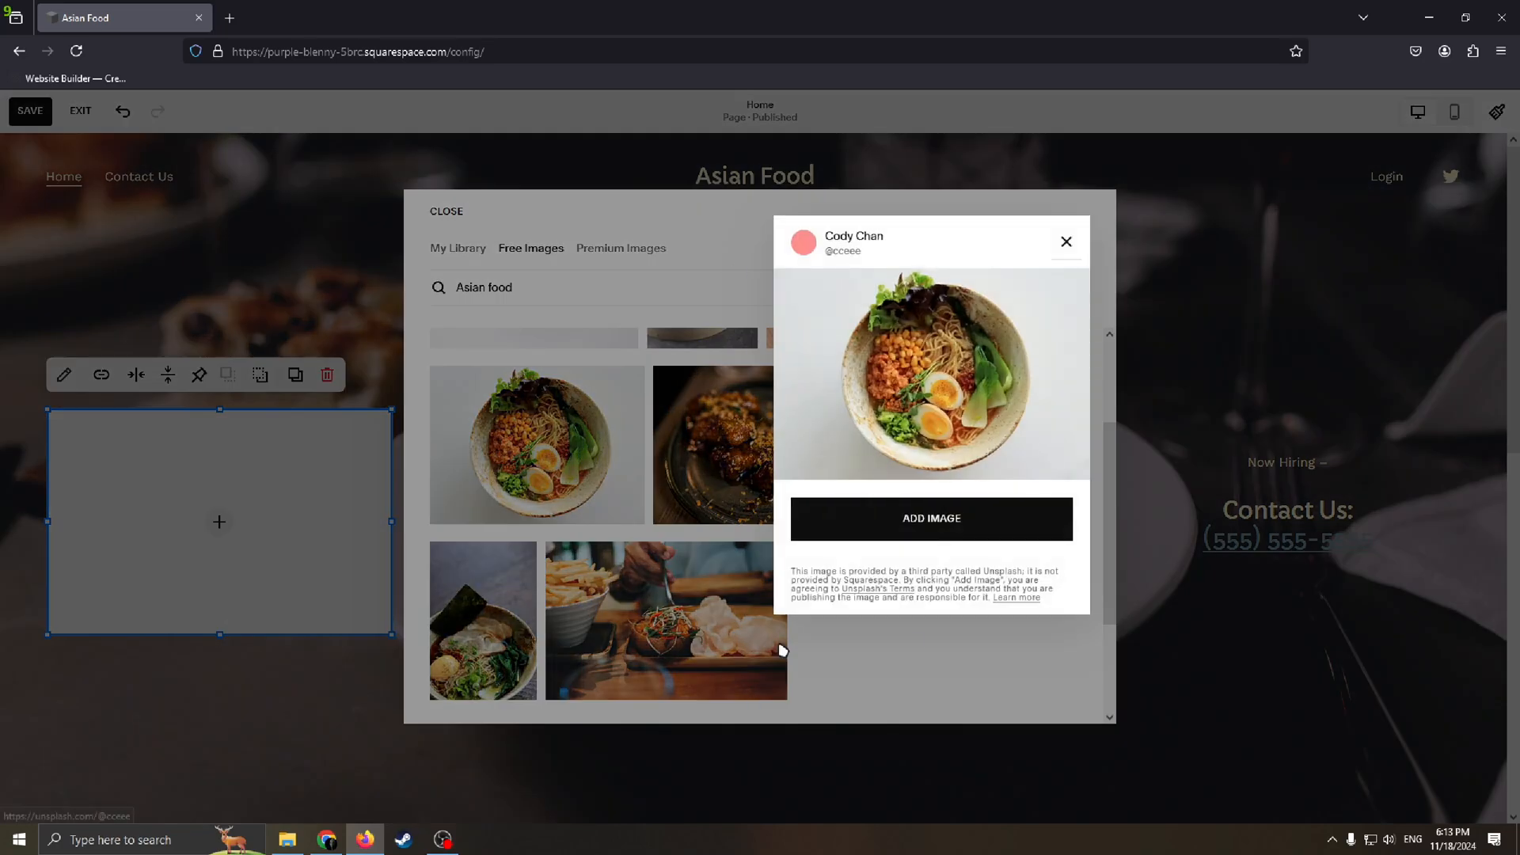
pyautogui.click(971, 584)
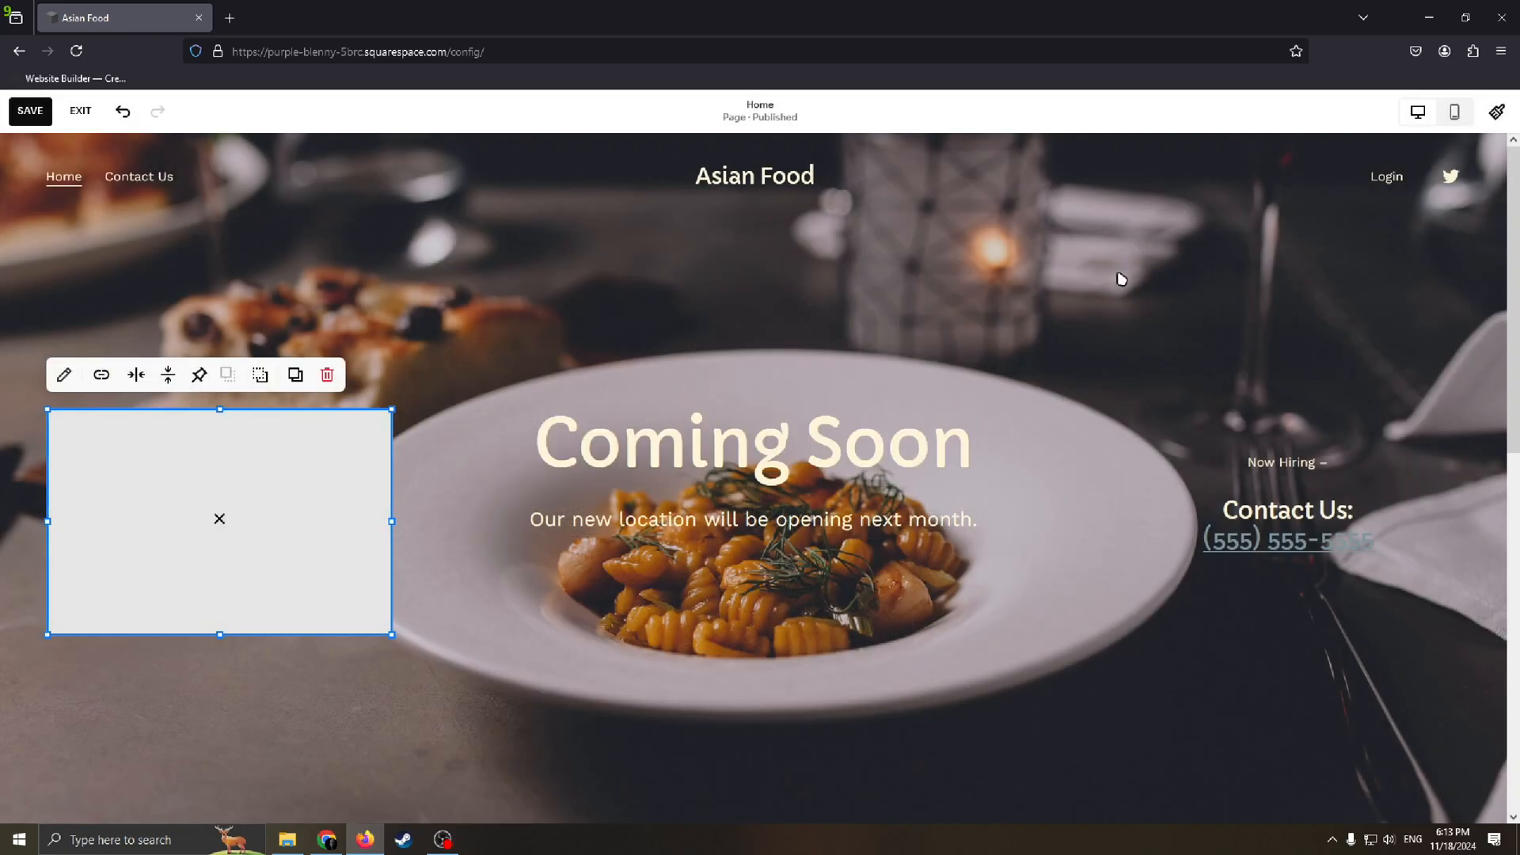
# Step: Move the noodle bowl image below the Contact Us text in the Coming Soon section
pyautogui.moveTo(276, 526); pyautogui.dragTo(1370, 695)
pyautogui.click(1072, 741)
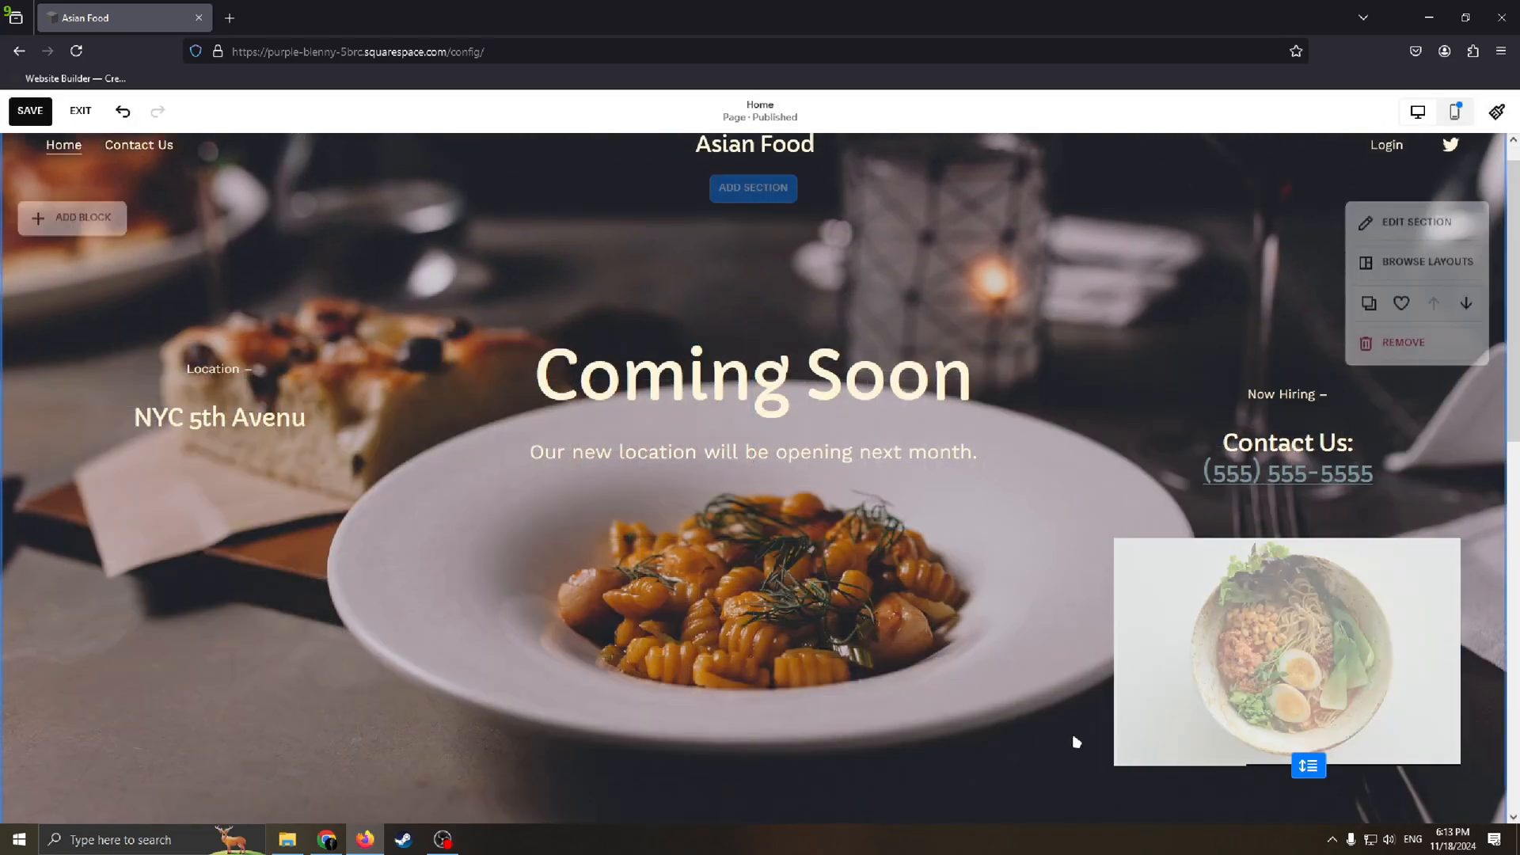
pyautogui.scroll(1, 1337, 636)
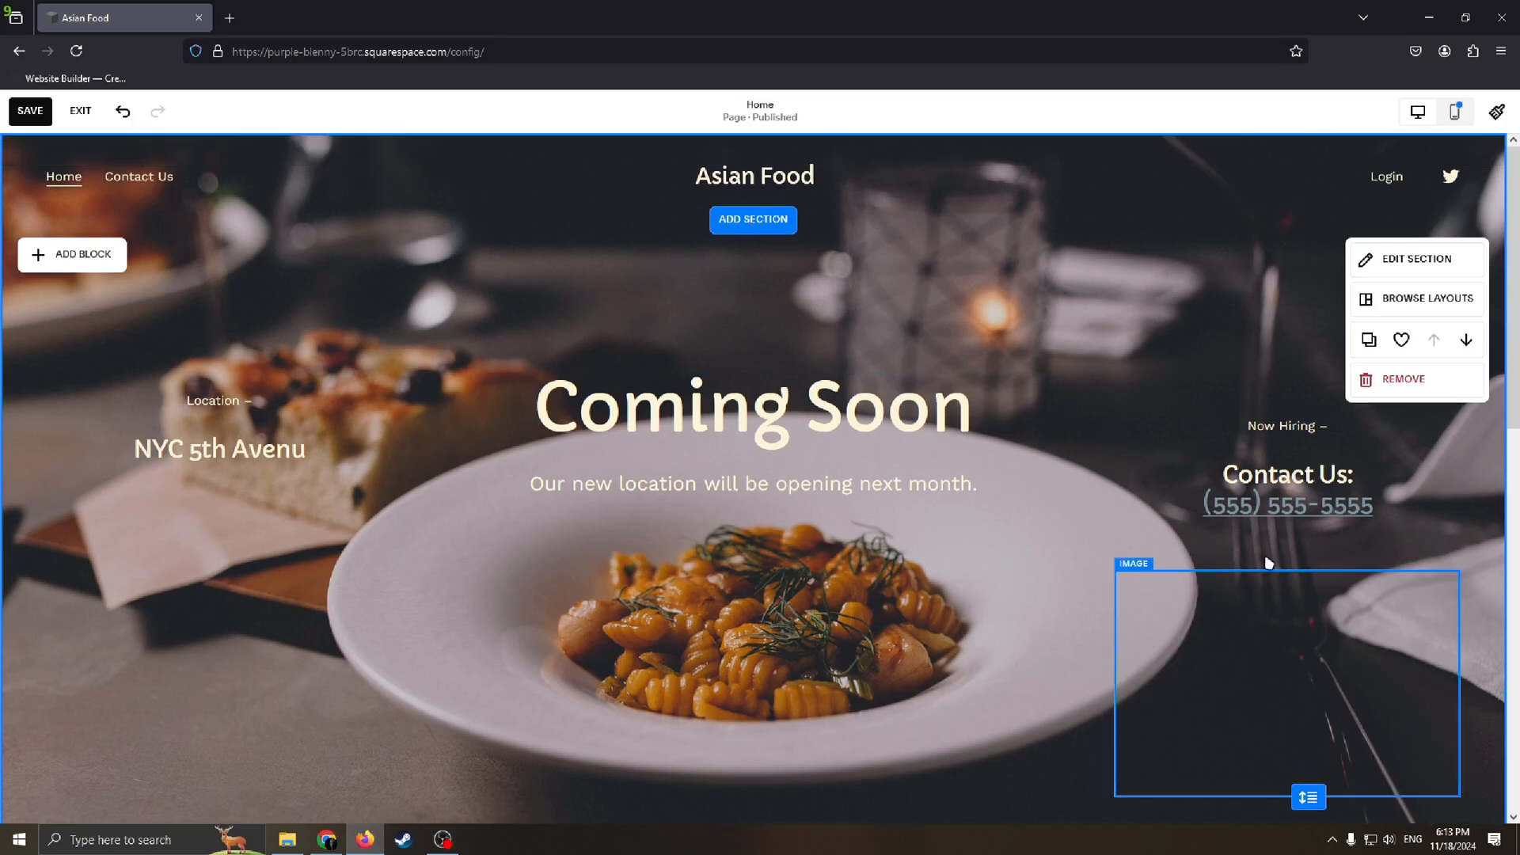
# Step: Review the Home page layout from the Coming Soon section down to the site footer area
pyautogui.scroll(-4, 1269, 563)
pyautogui.scroll(4, 1160, 498)
pyautogui.scroll(-3, 1132, 461)
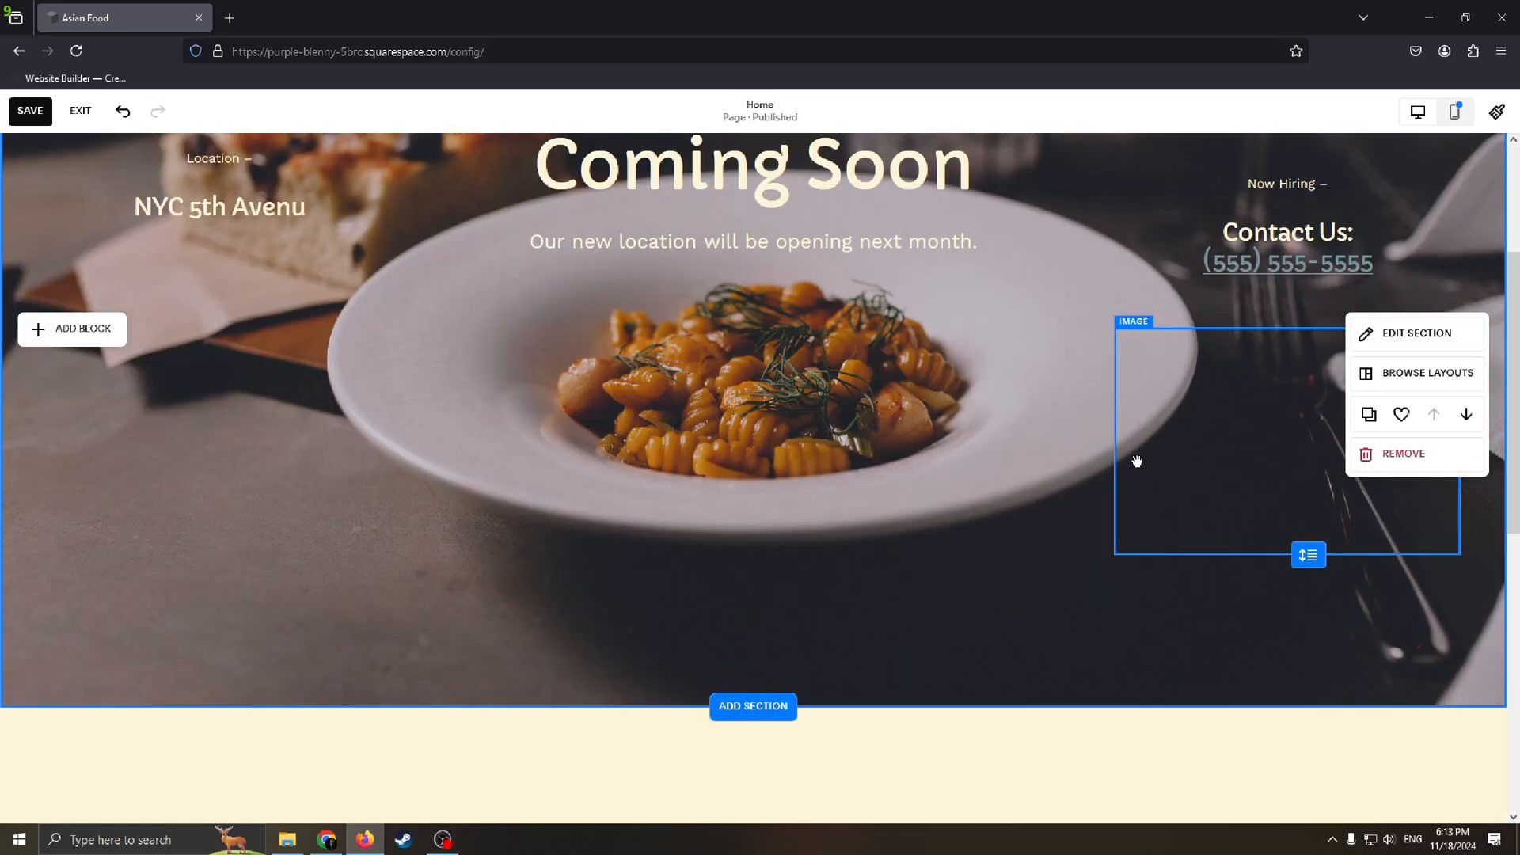
pyautogui.scroll(2, 1255, 618)
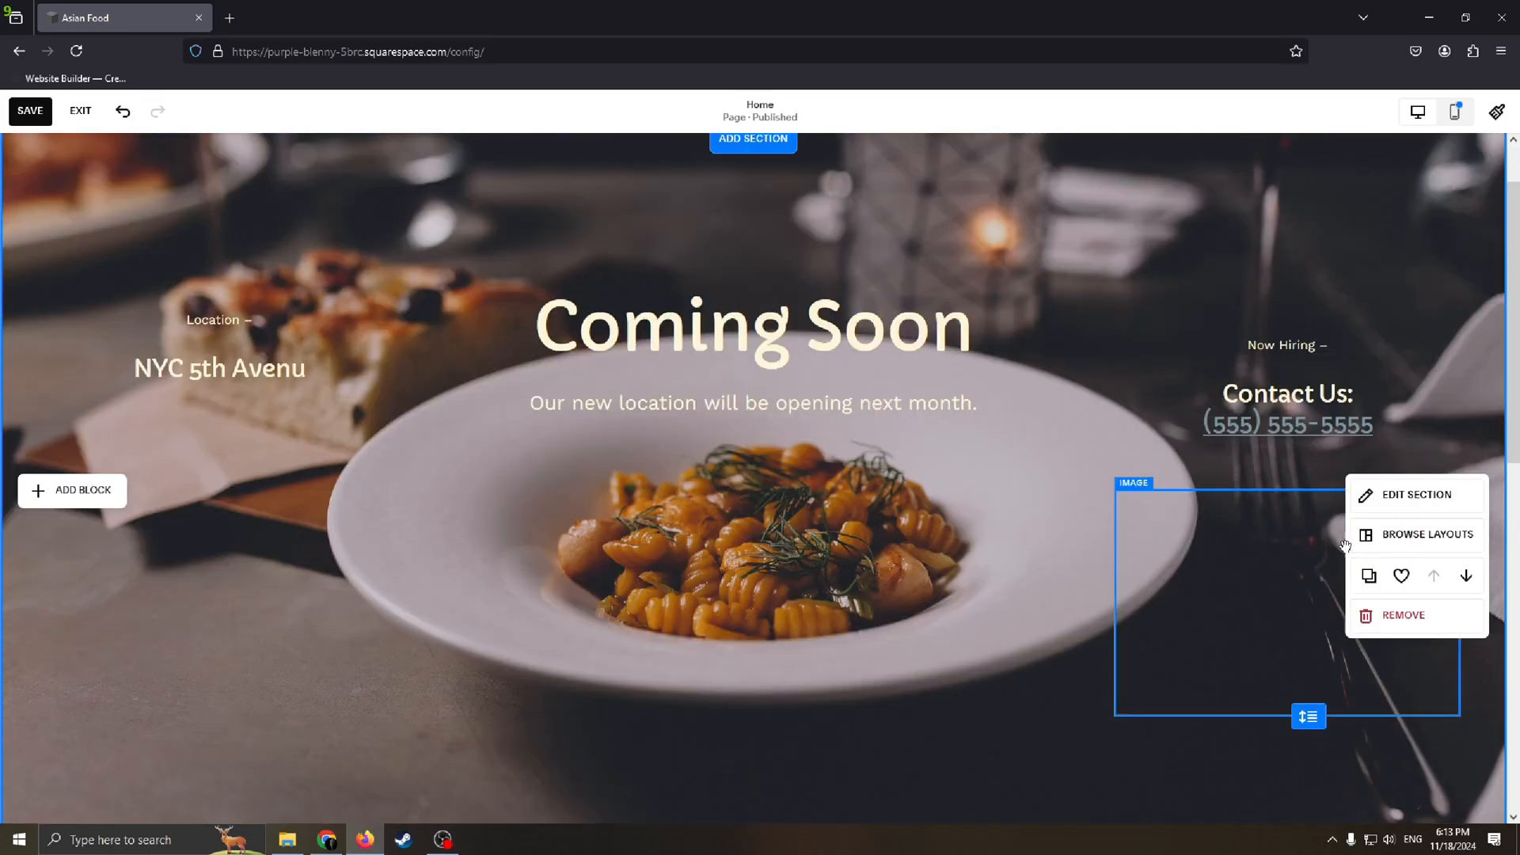
pyautogui.scroll(-1, 1188, 523)
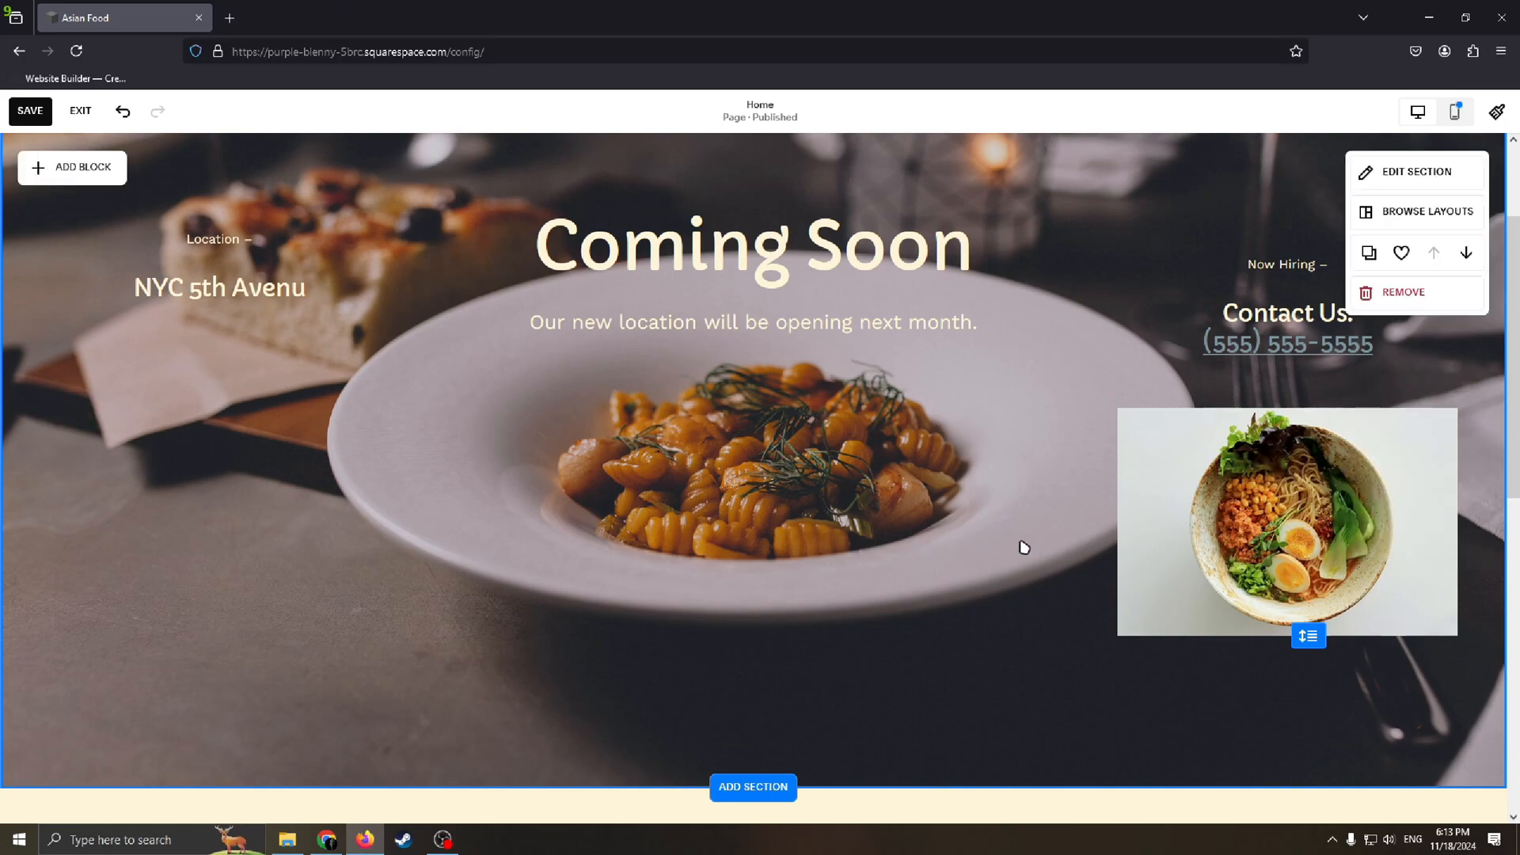
pyautogui.scroll(2, 1013, 475)
pyautogui.scroll(-5, 866, 341)
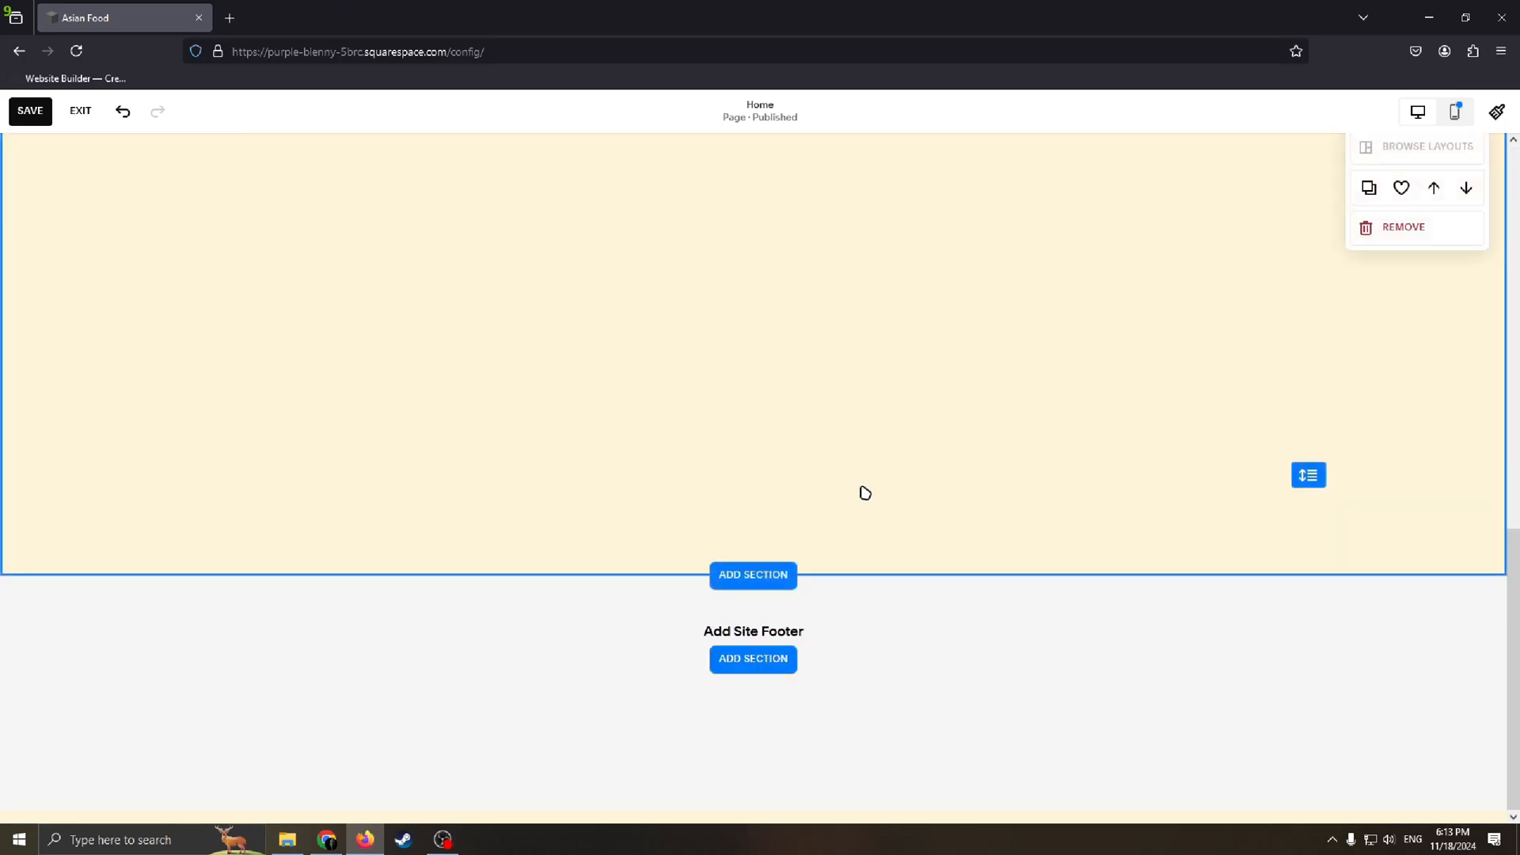
pyautogui.scroll(5, 862, 492)
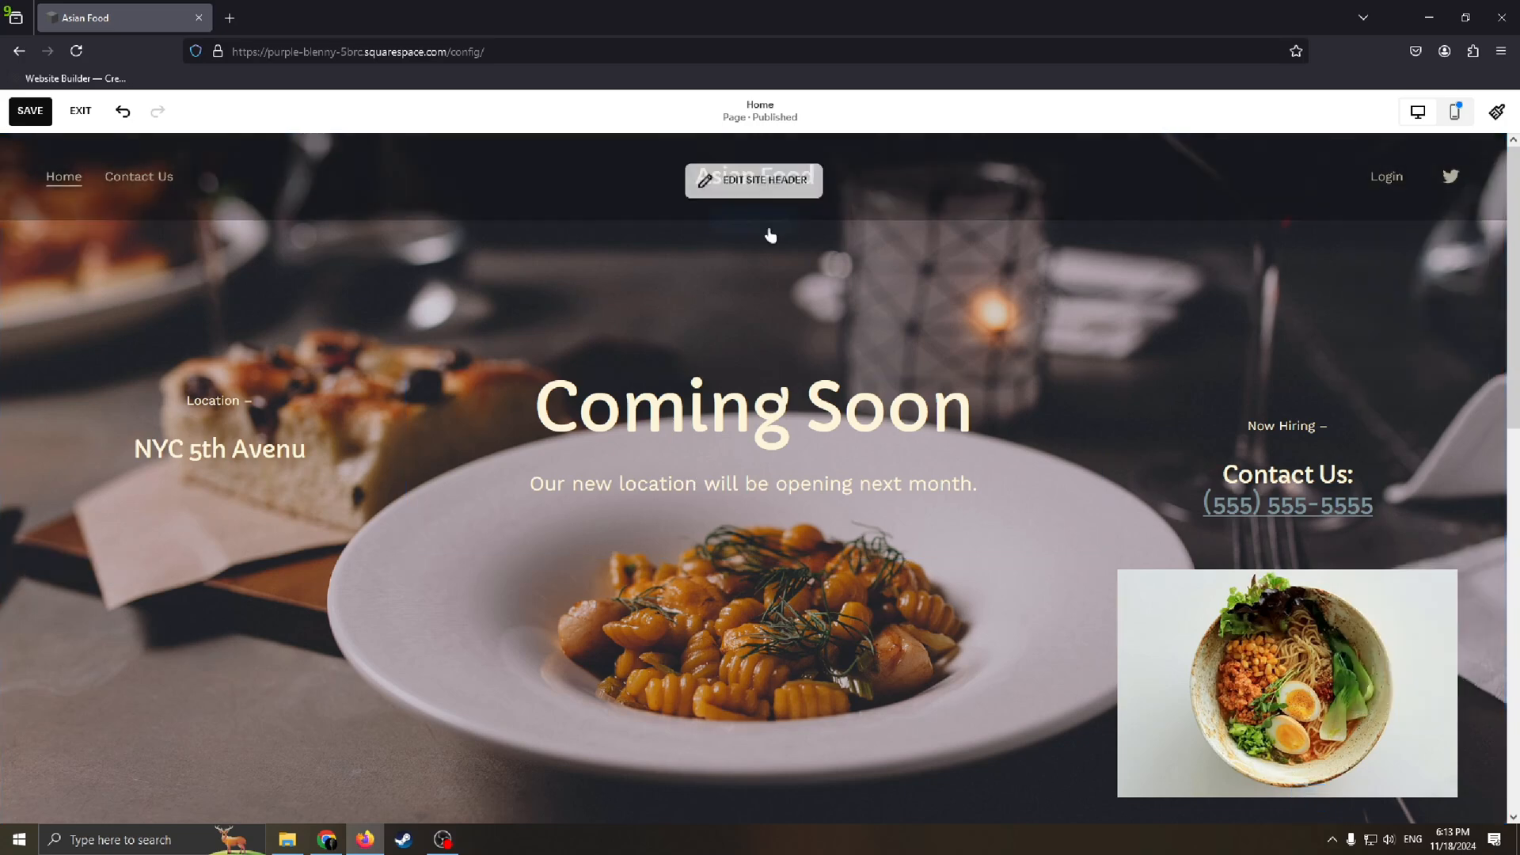
# Step: Open the site header's navigation page list for editing, and exit the page editor saving the changes
pyautogui.click(759, 180)
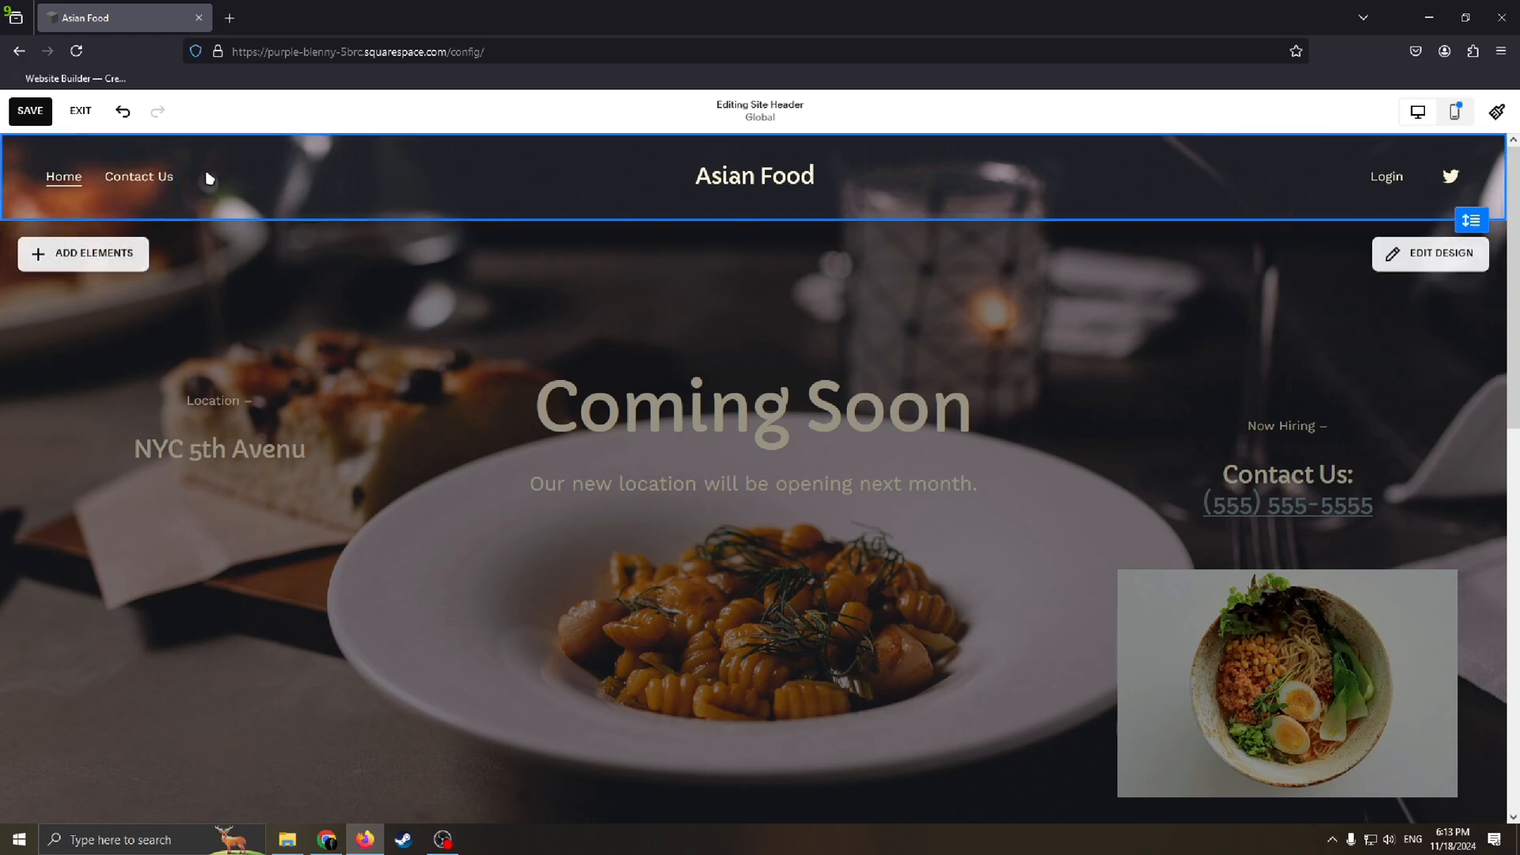
pyautogui.click(194, 176)
pyautogui.moveTo(135, 284); pyautogui.dragTo(158, 333)
pyautogui.click(130, 353)
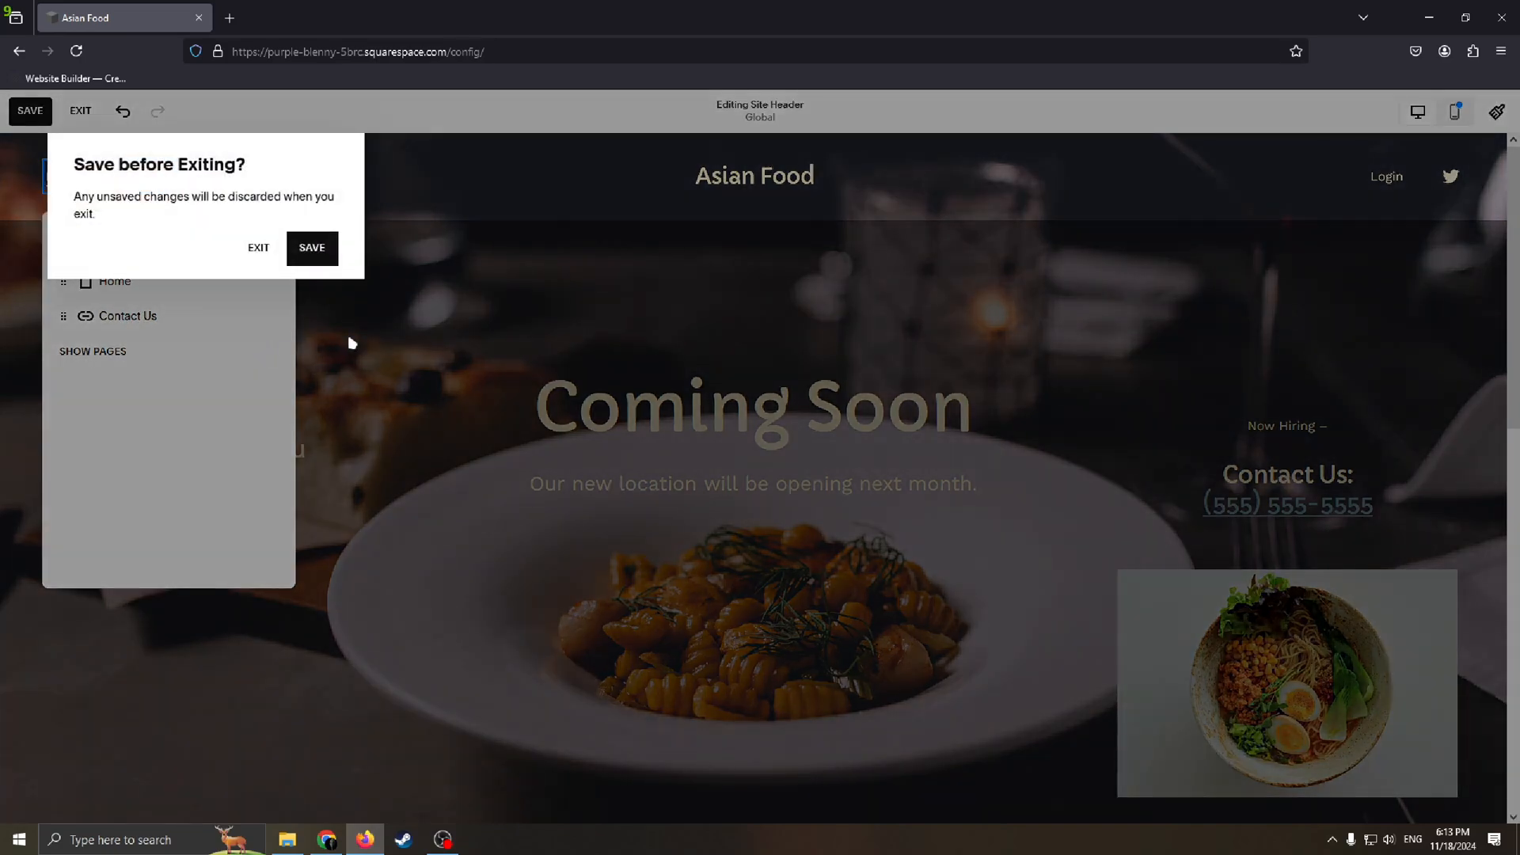
pyautogui.click(301, 255)
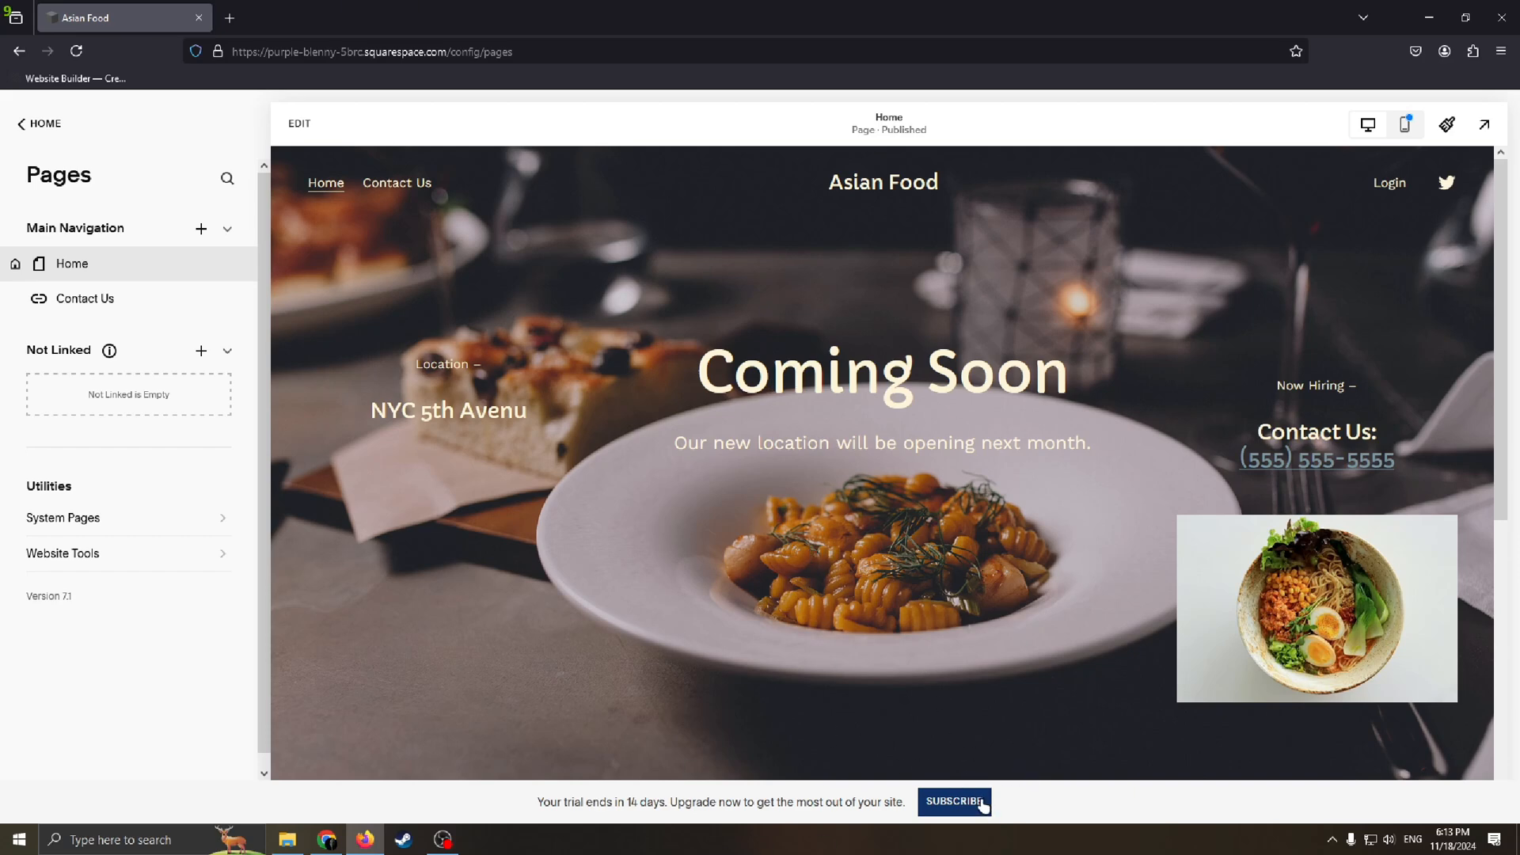
# Step: Open the subscription plans and read the plan description and the Personal, Business, Basic and Advanced options
pyautogui.click(954, 801)
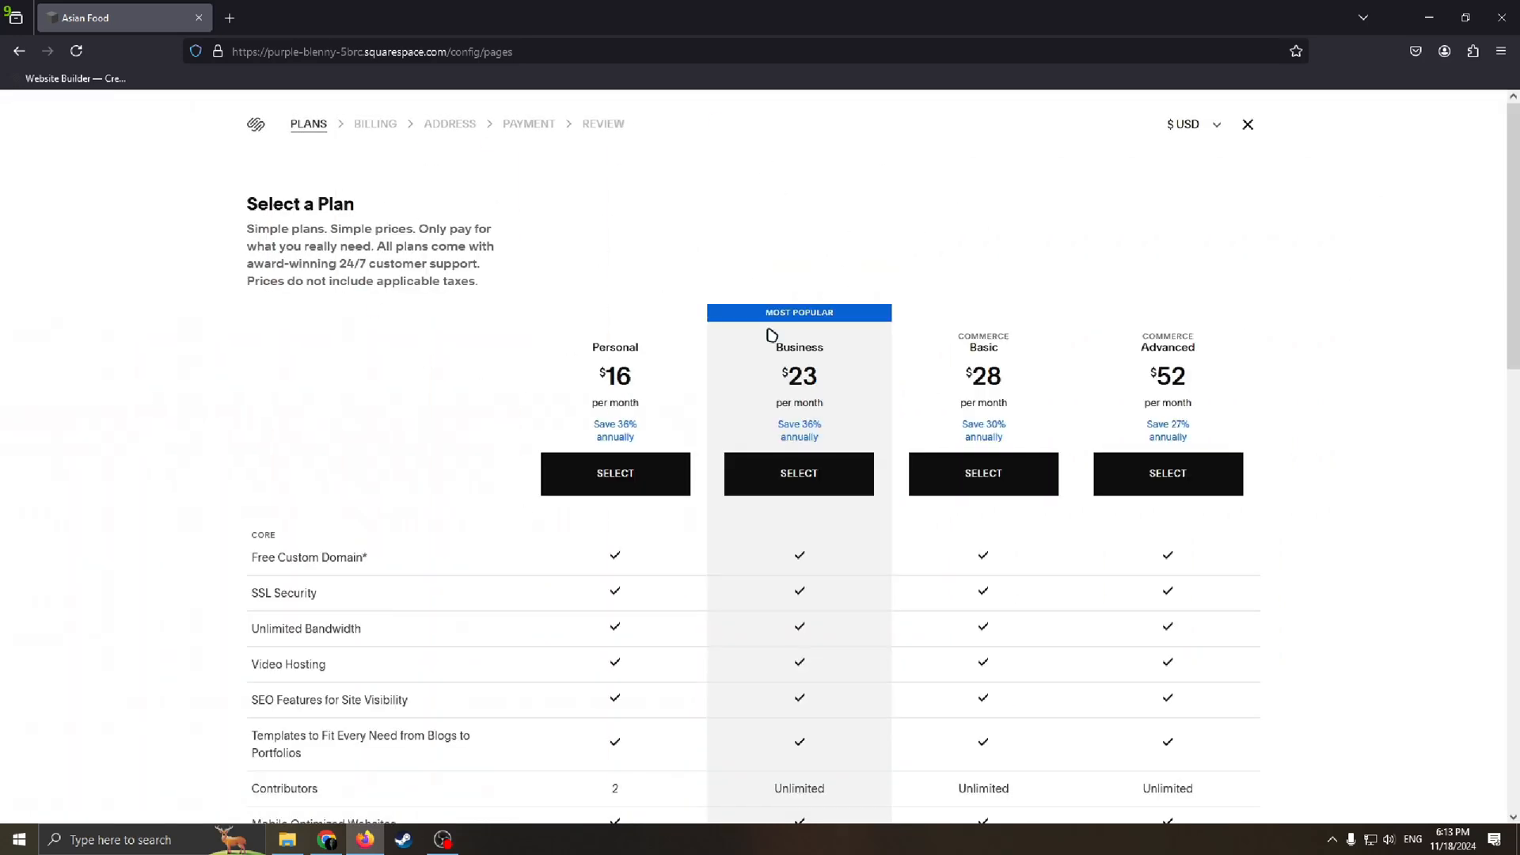
pyautogui.moveTo(279, 204); pyautogui.dragTo(563, 238)
pyautogui.click(309, 242)
pyautogui.moveTo(261, 263); pyautogui.dragTo(506, 296)
pyautogui.click(515, 300)
pyautogui.doubleClick(610, 346)
pyautogui.moveTo(780, 353); pyautogui.dragTo(1290, 355)
pyautogui.click(1146, 347)
pyautogui.moveTo(1156, 349); pyautogui.dragTo(1145, 371)
# Step: Compare the core and commerce features included in each of the four subscription plans
pyautogui.scroll(-3, 839, 426)
pyautogui.scroll(2, 1007, 361)
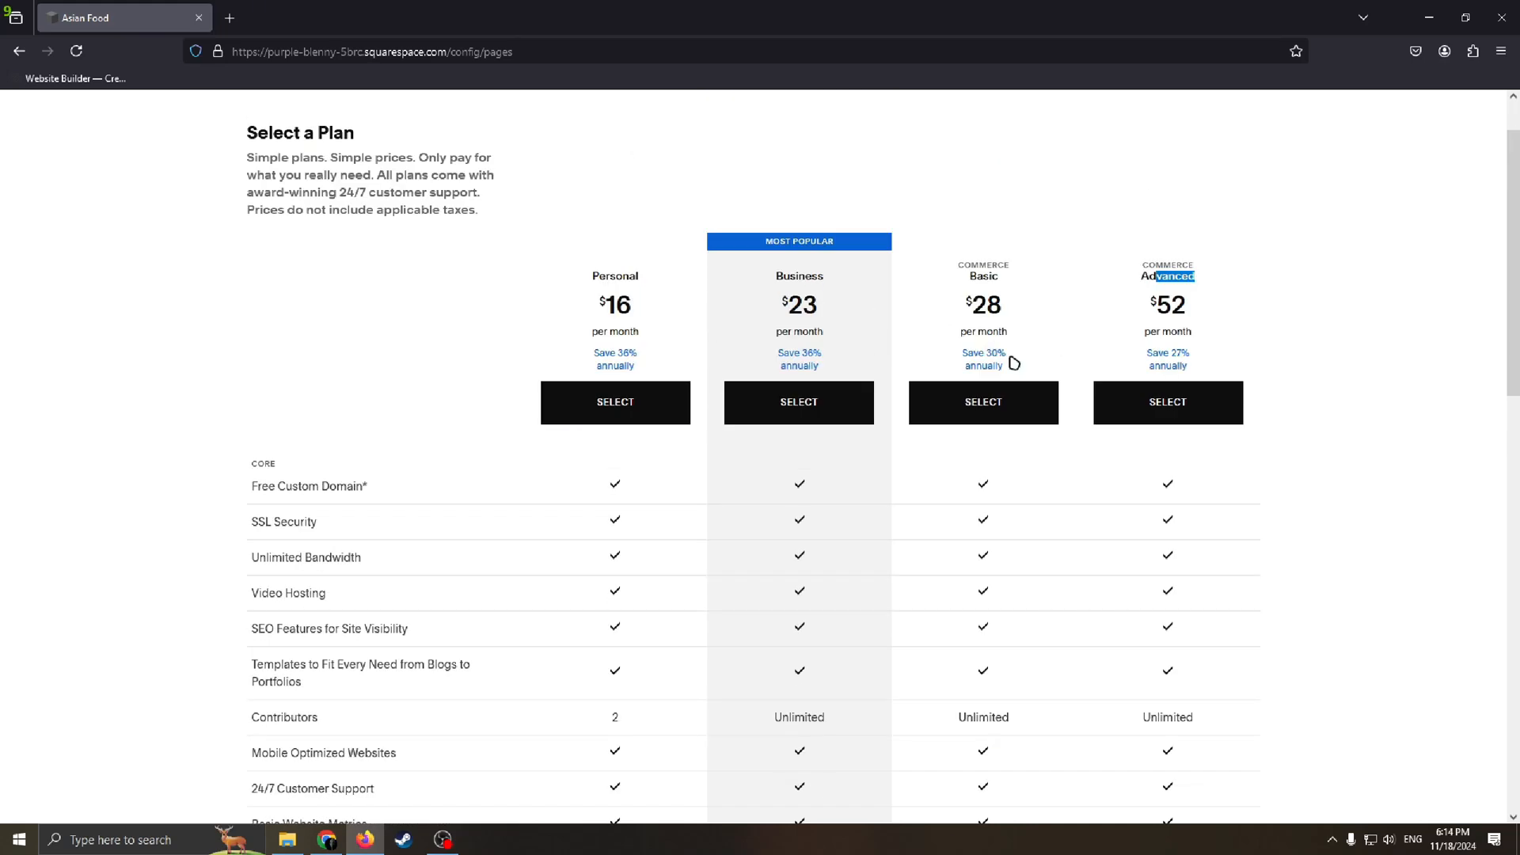
pyautogui.scroll(-2, 1021, 380)
pyautogui.scroll(3, 1043, 400)
pyautogui.scroll(-4, 919, 502)
pyautogui.scroll(2, 947, 539)
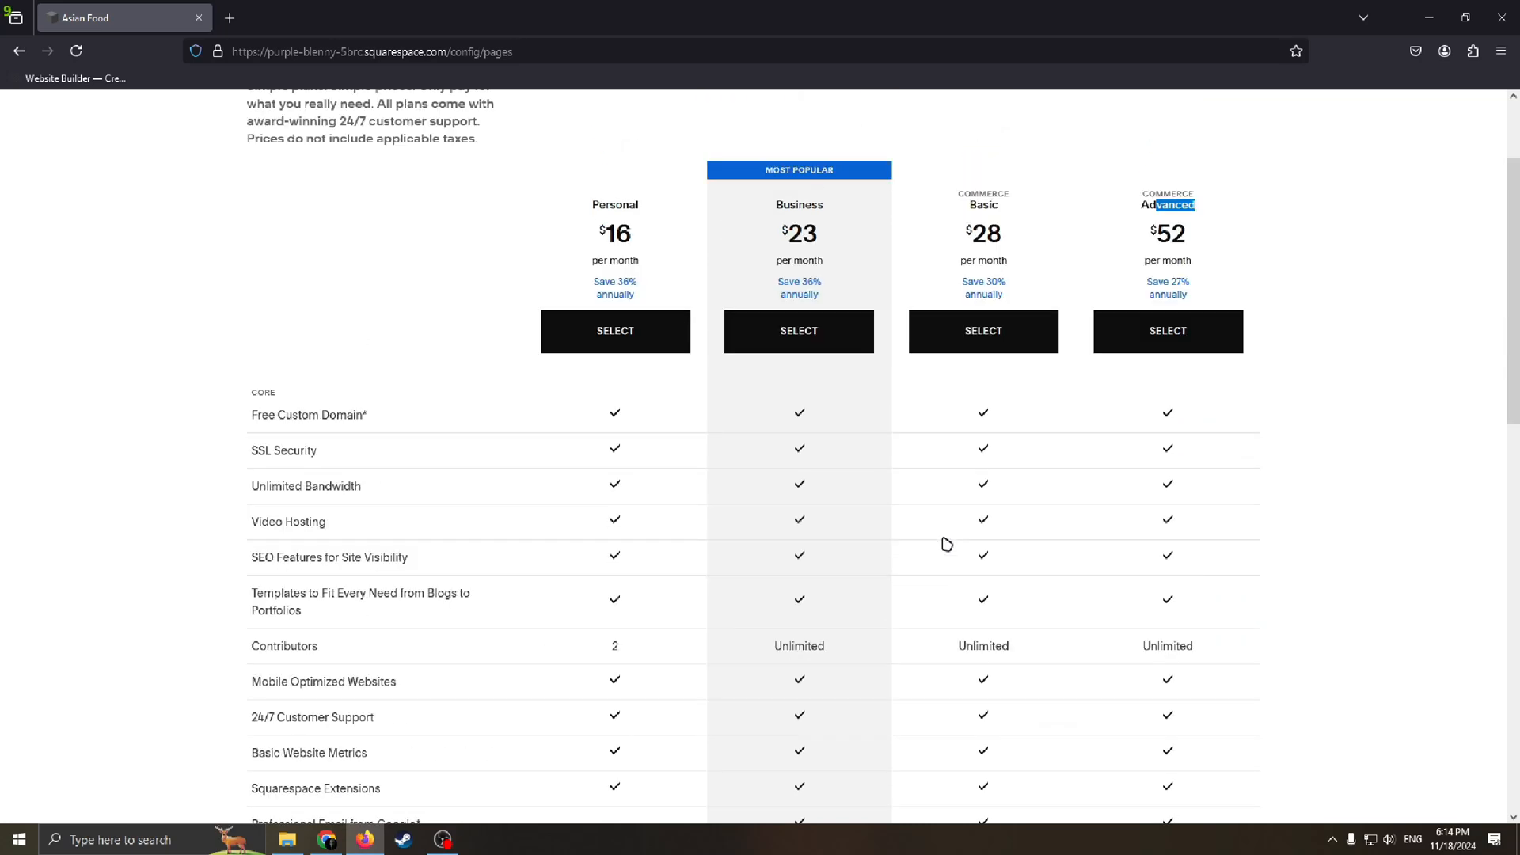
pyautogui.scroll(-2, 719, 537)
pyautogui.scroll(-2, 719, 537)
pyautogui.scroll(5, 657, 488)
pyautogui.scroll(-4, 804, 520)
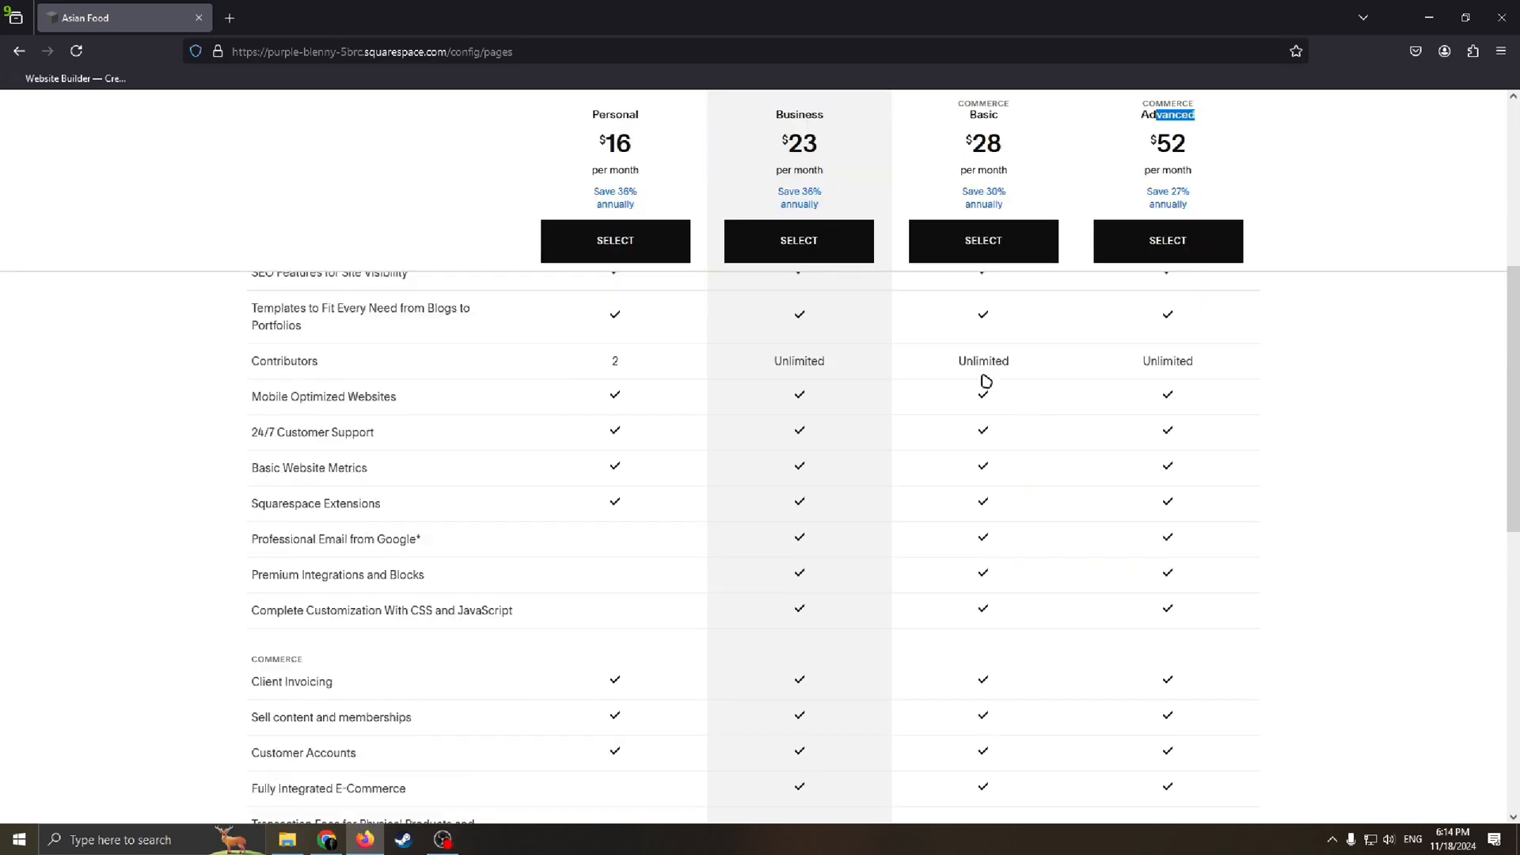
pyautogui.scroll(2, 981, 383)
pyautogui.scroll(2, 863, 483)
pyautogui.scroll(-3, 1076, 483)
pyautogui.scroll(4, 910, 387)
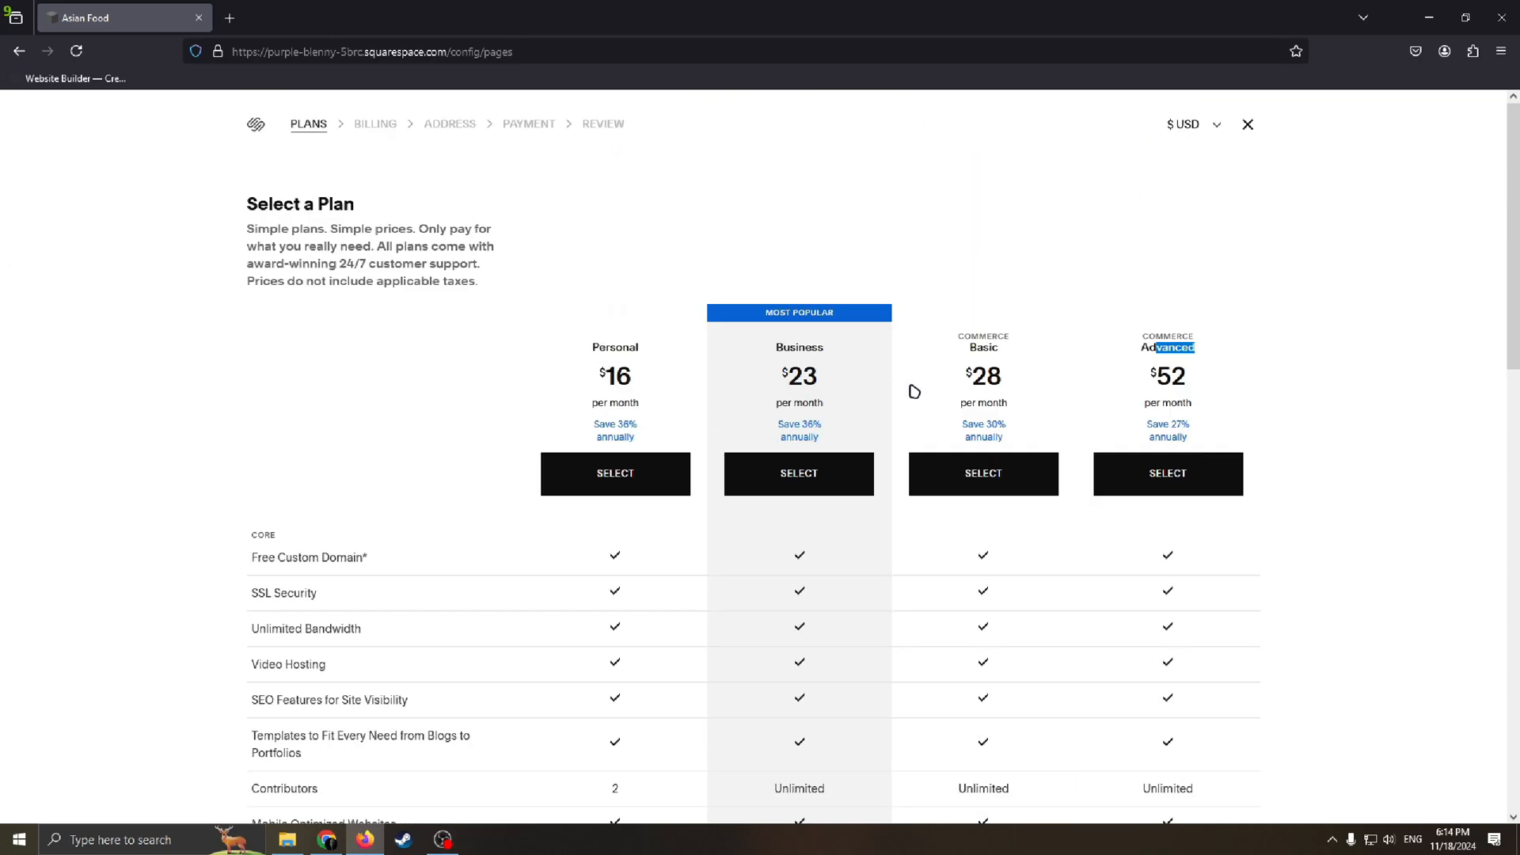
# Step: Examine the Business plan's monthly price and compare its core features with those of the other subscription plans
pyautogui.scroll(-1, 996, 372)
pyautogui.scroll(2, 996, 371)
pyautogui.click(831, 342)
pyautogui.moveTo(838, 368)
pyautogui.mouseDown()
pyautogui.moveTo(736, 356)
pyautogui.moveTo(855, 393)
pyautogui.mouseUp()
pyautogui.click(762, 361)
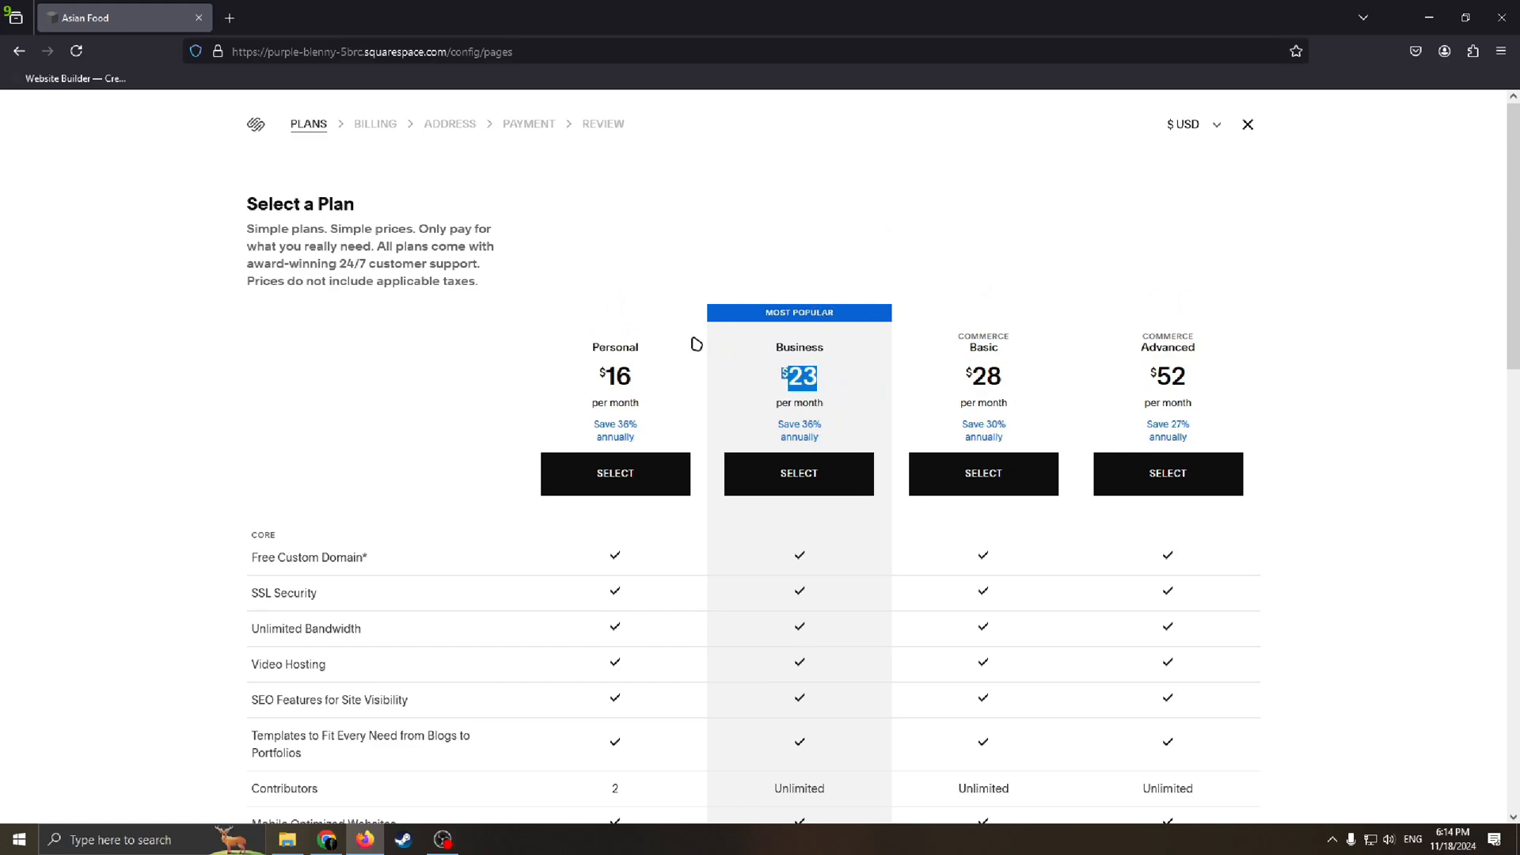
pyautogui.scroll(-3, 732, 416)
pyautogui.scroll(3, 870, 238)
pyautogui.scroll(-2, 760, 316)
pyautogui.scroll(1, 617, 403)
pyautogui.scroll(-2, 554, 393)
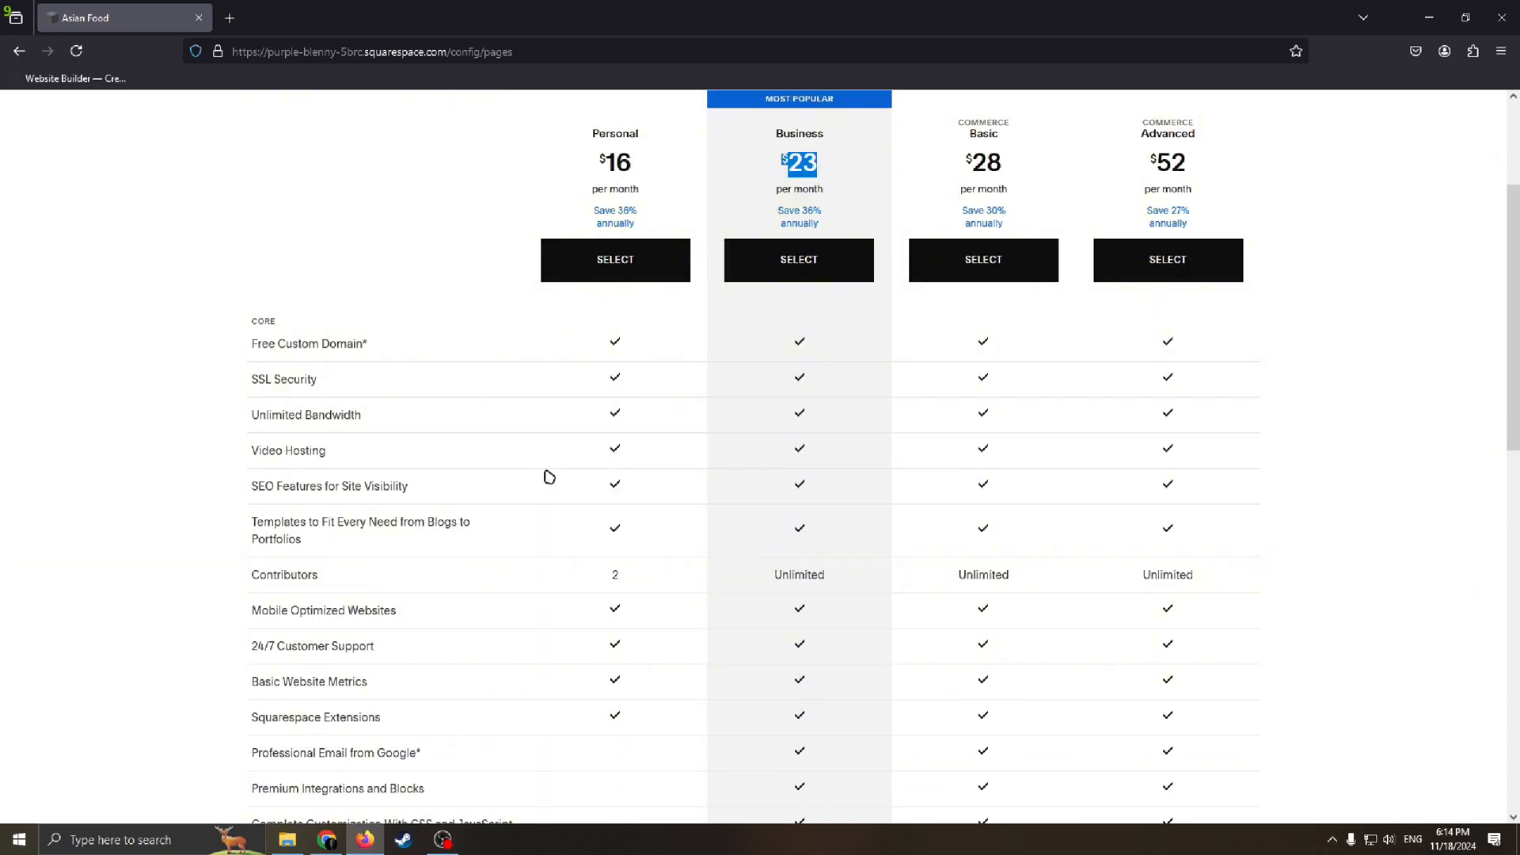
pyautogui.scroll(2, 546, 475)
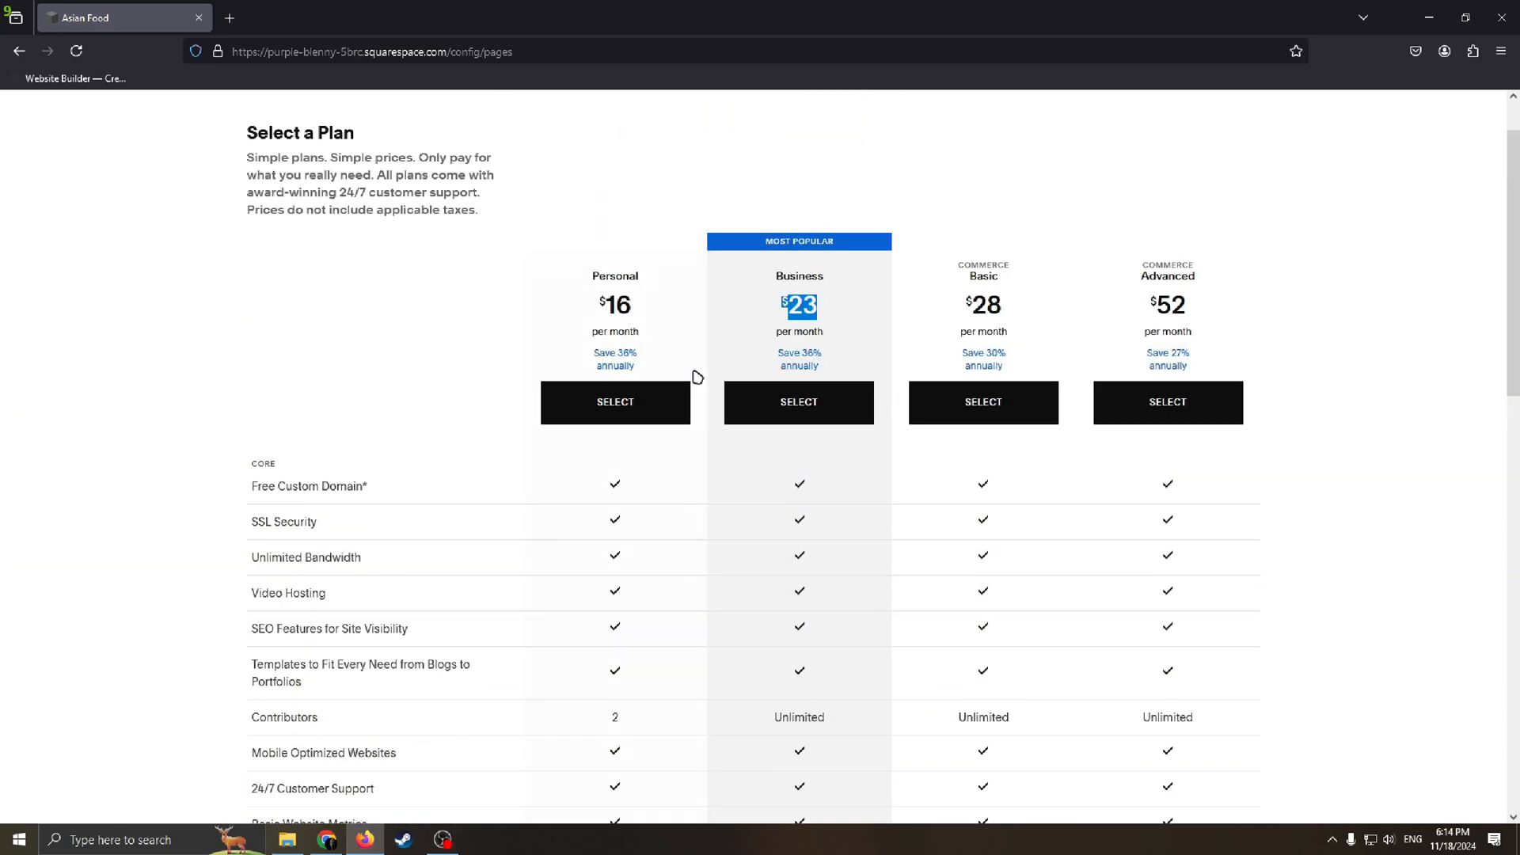
# Step: Review the Business plan's features from Free Custom Domain through the commerce section, including transaction fees and selling options
pyautogui.click(808, 483)
pyautogui.scroll(-2, 478, 491)
pyautogui.scroll(1, 747, 465)
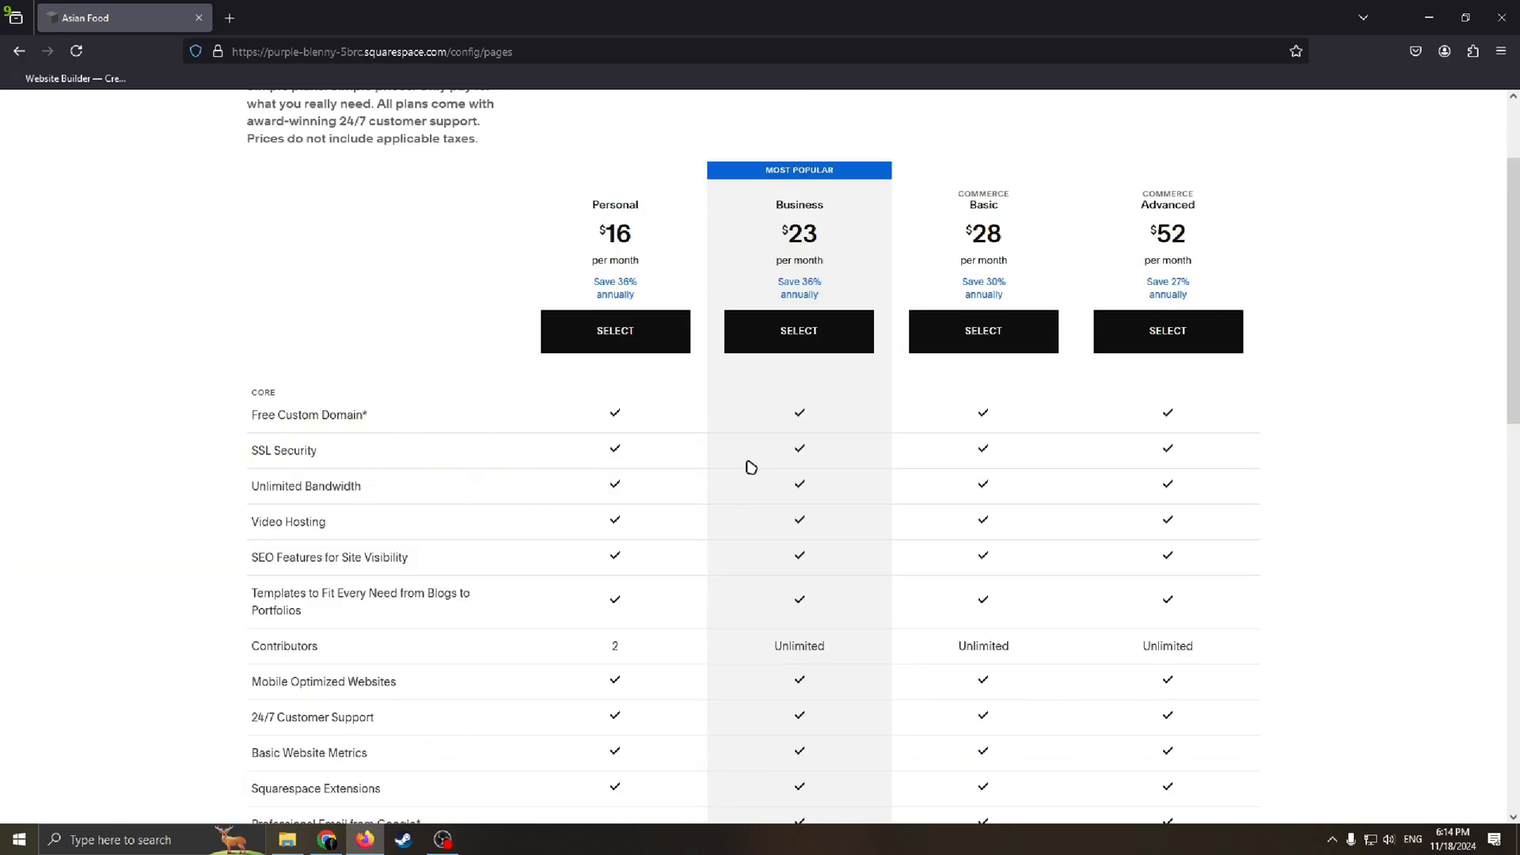
pyautogui.scroll(-3, 770, 470)
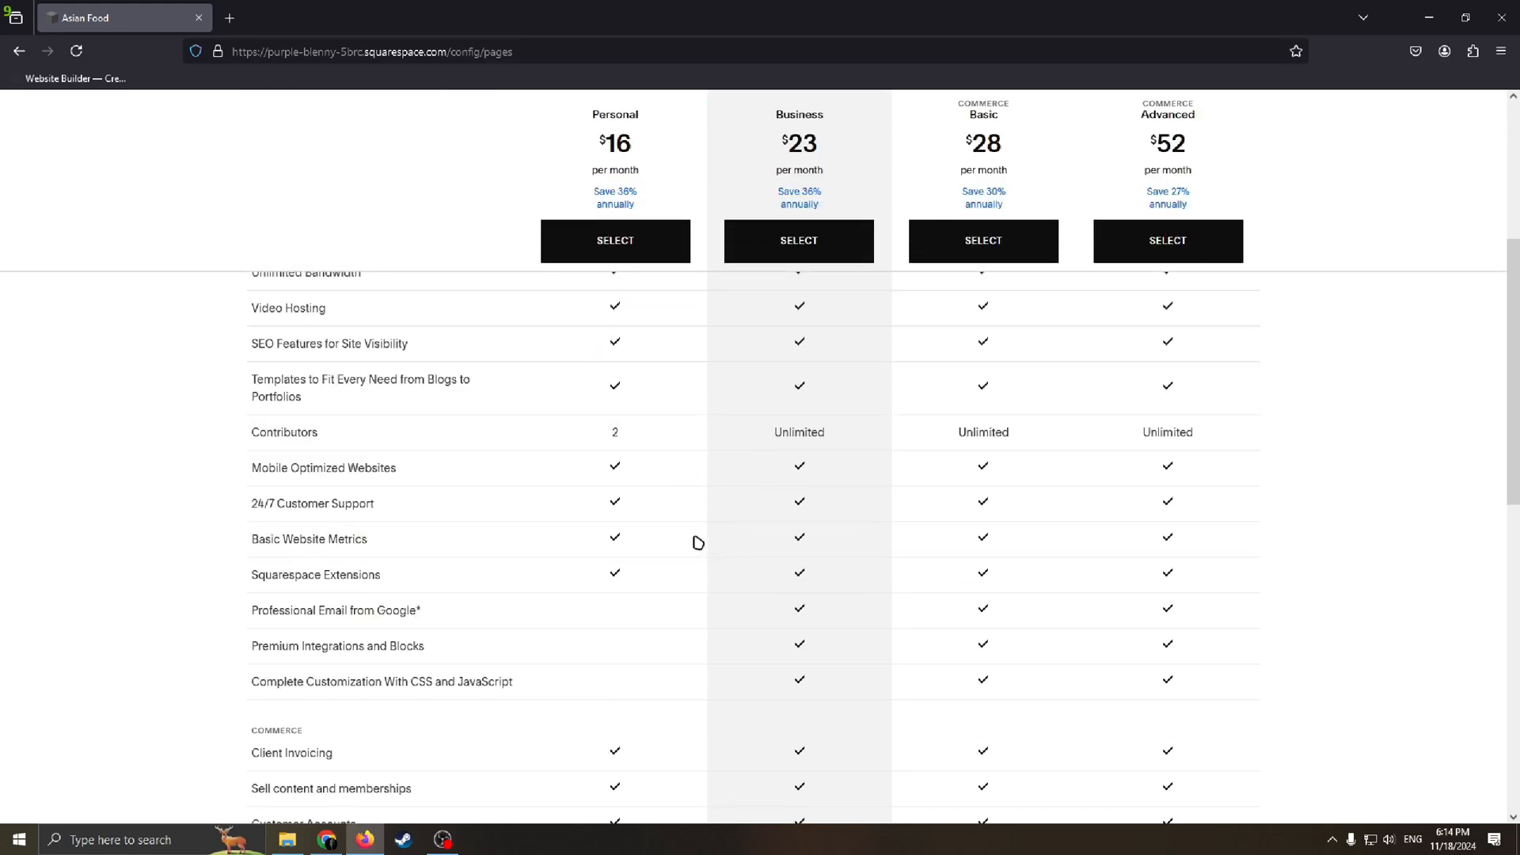
pyautogui.scroll(-2, 702, 566)
pyautogui.scroll(-3, 695, 605)
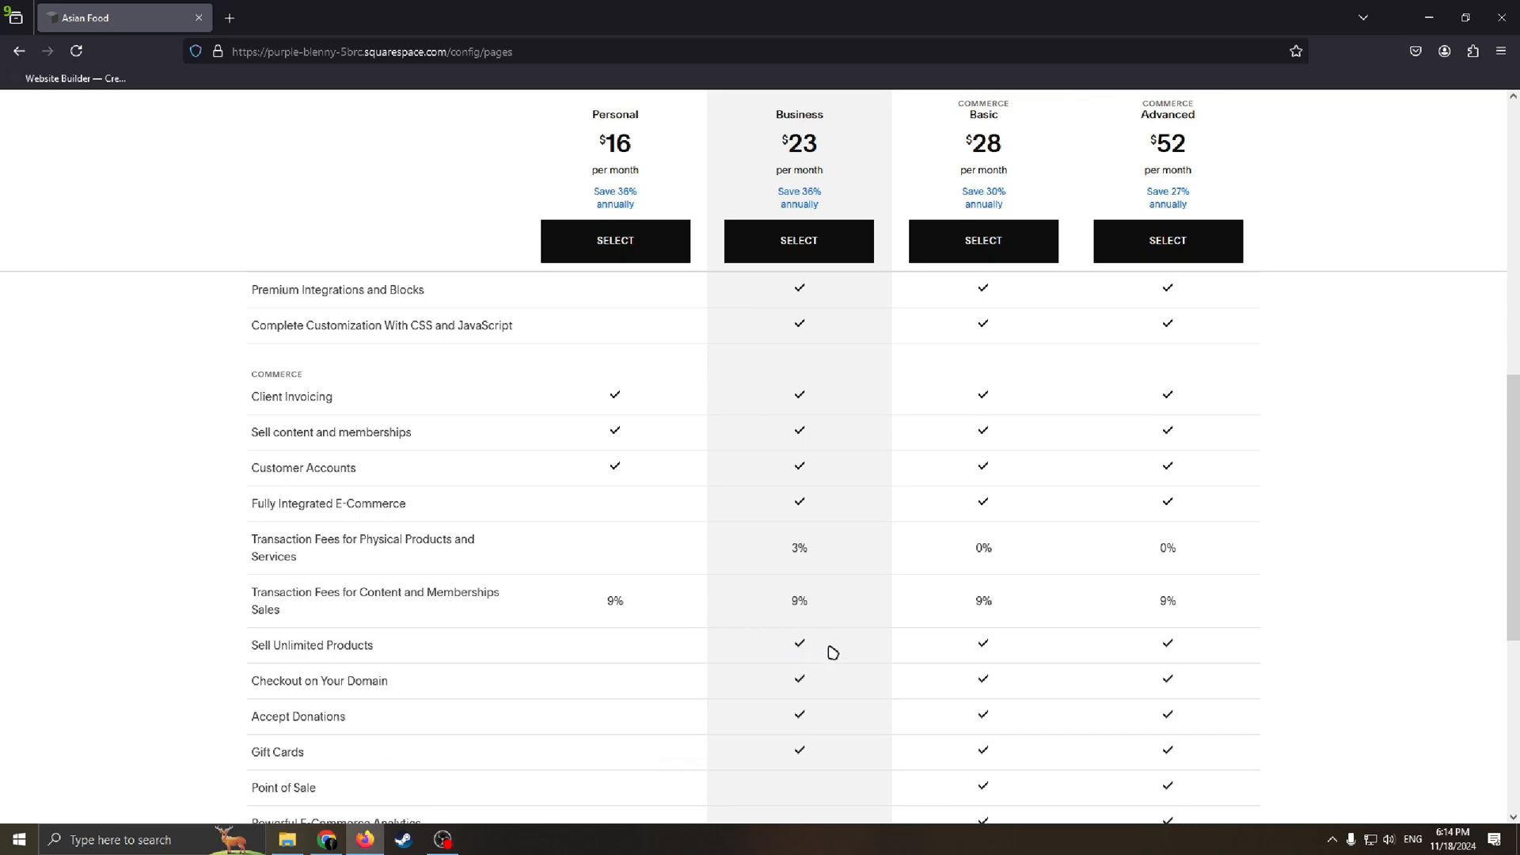
pyautogui.scroll(-3, 816, 652)
pyautogui.scroll(10, 790, 539)
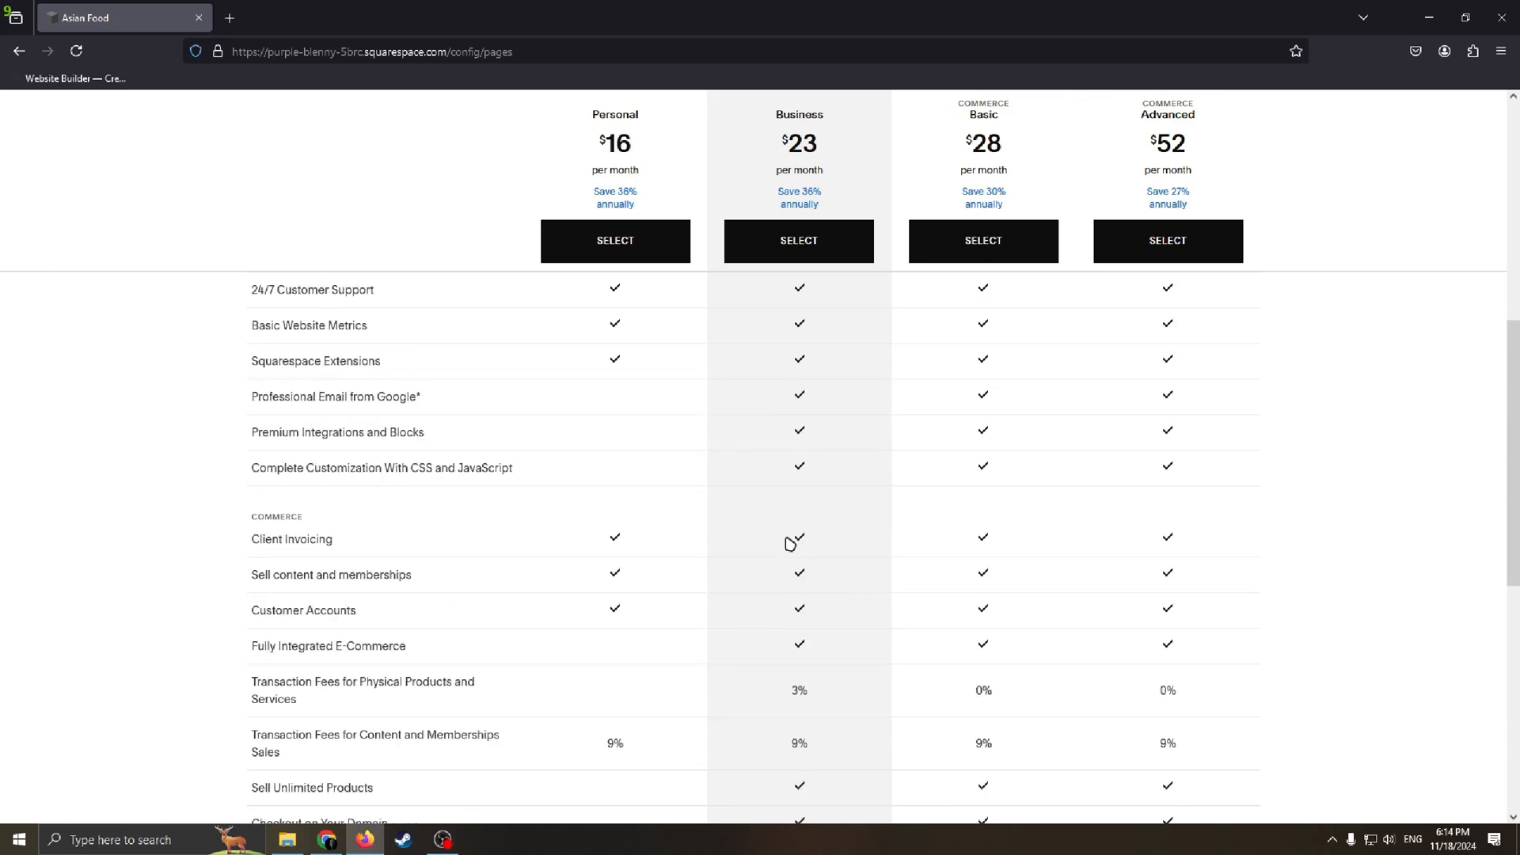